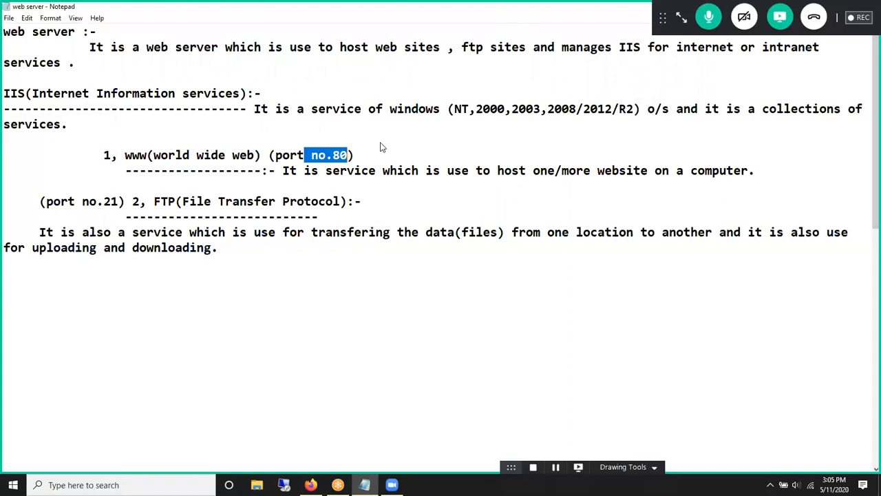
# Launch VMware Workstation from the desktop, then bring the web server notes back to full size
pyautogui.press('super+Down')
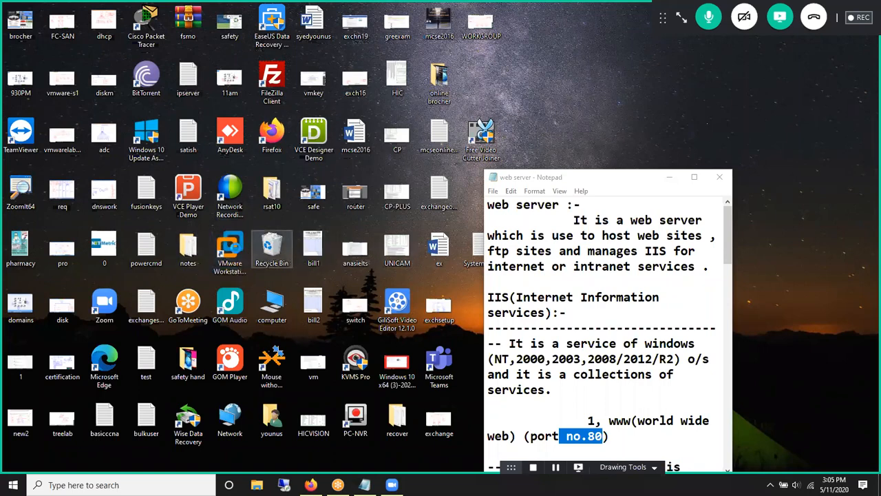
pyautogui.doubleClick(228, 249)
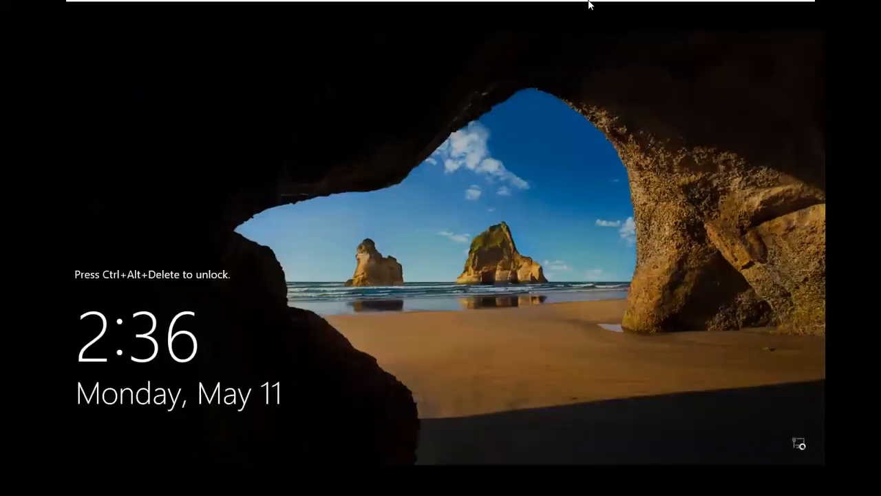
pyautogui.moveTo(589, 4)
pyautogui.click(773, 12)
pyautogui.press('super+Up')
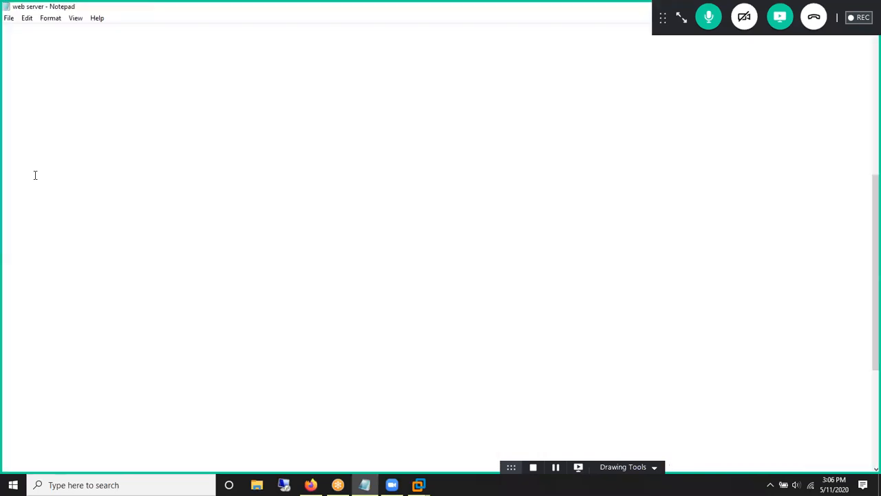
# Add the line "create a website" in the blank area of the web server notes
pyautogui.write('create a websit')
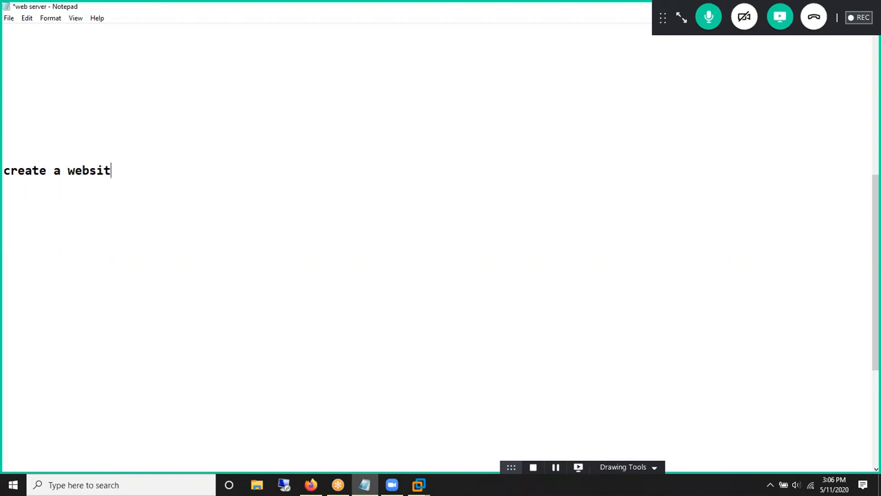
pyautogui.write('e')
pyautogui.write('I')
pyautogui.write('I')
pyautogui.write('S')
pyautogui.hotkey('ctrl', 'z')
# Add the lines "Install IIS" and "host a website" below "create a website" in the notes
pyautogui.press('Return')
pyautogui.write('Install')
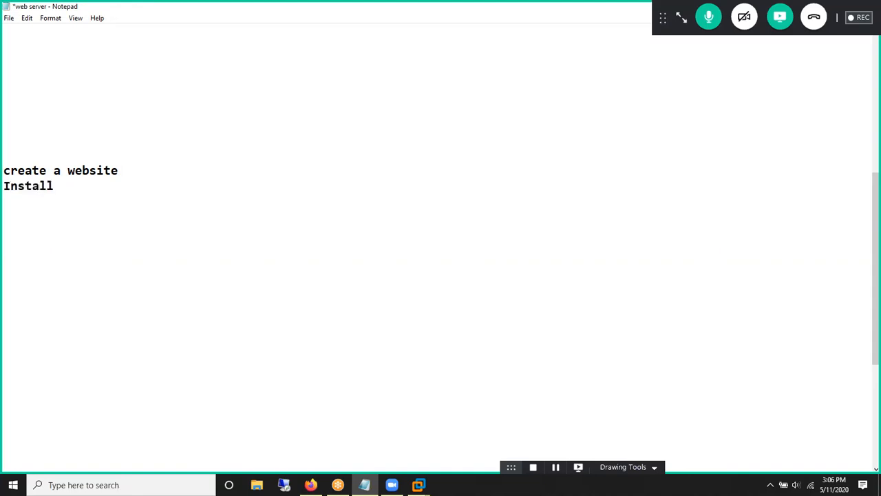
pyautogui.write(' IIS')
pyautogui.press('Return')
pyautogui.write('host')
pyautogui.press('BackSpace')
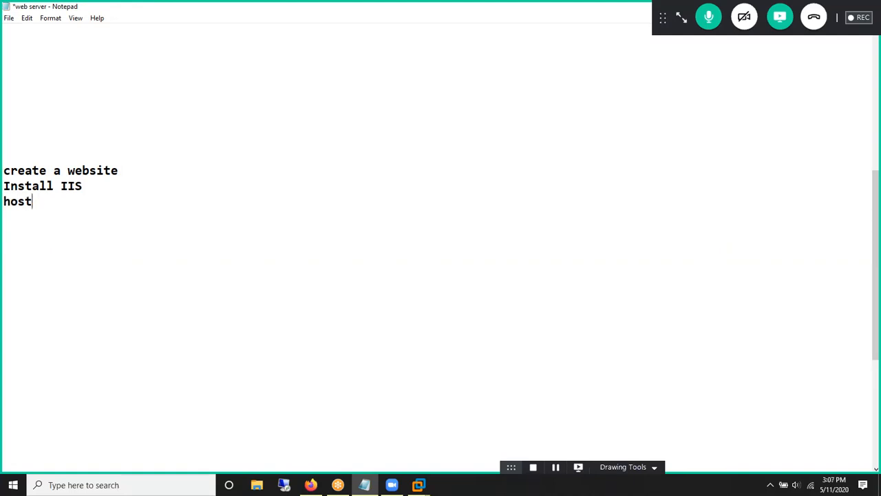
pyautogui.write('a website')
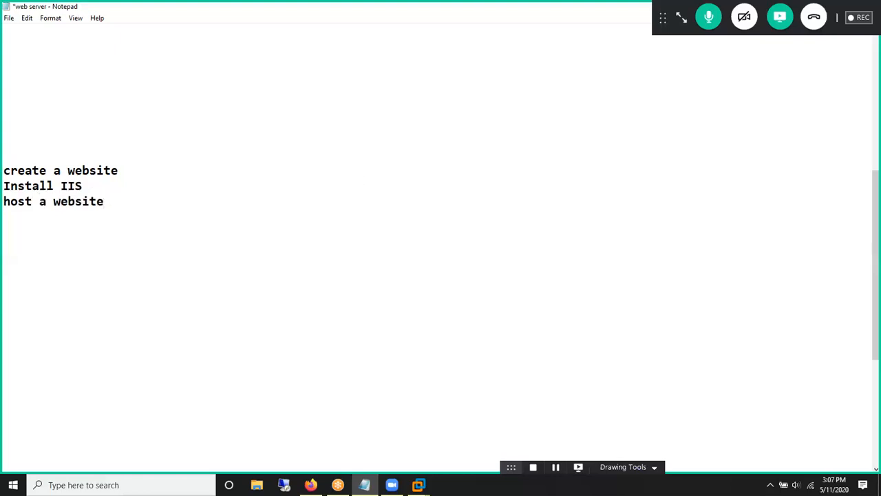
# Switch to the windows server 2016 virtual machine in VMware and sign in with the Administrator account password
pyautogui.click(419, 484)
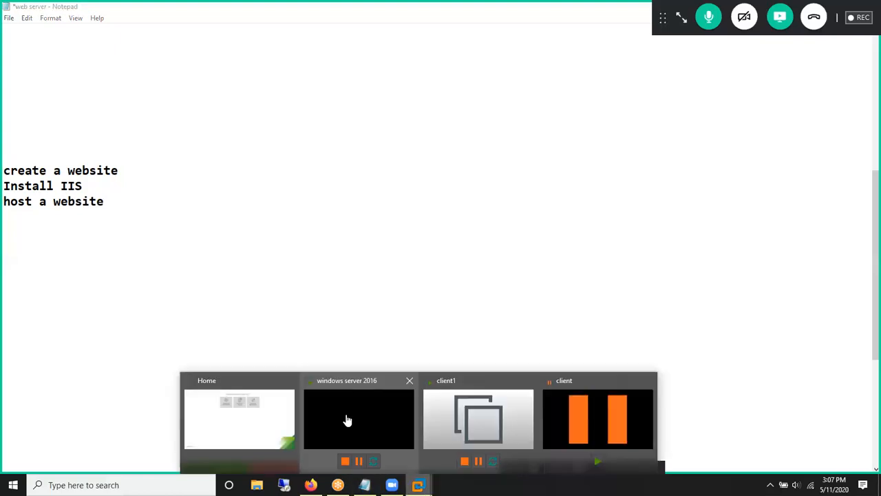
pyautogui.click(359, 419)
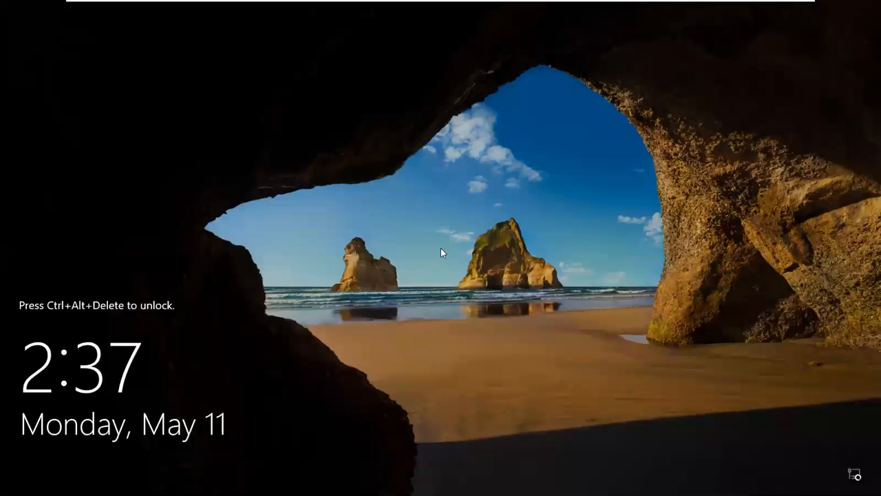
pyautogui.press('ctrl+alt+Insert')
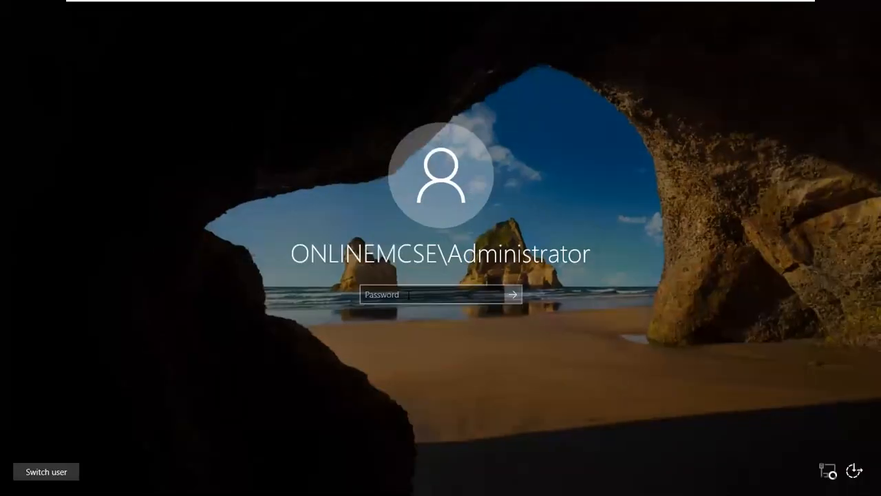
pyautogui.click(408, 296)
pyautogui.hotkey('ctrl', 'v')
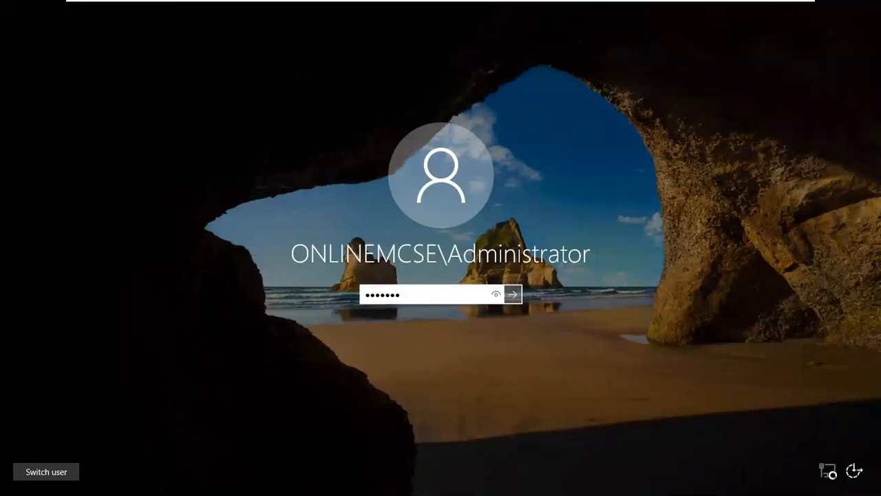
pyautogui.press('Return')
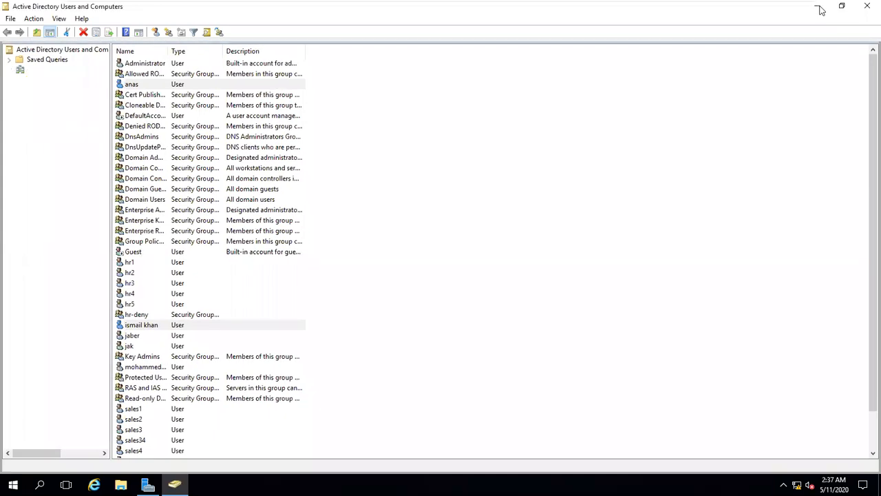
# Show and refresh the server's desktop, and open a blank Notepad document through Run
pyautogui.press('super+d')
pyautogui.rightClick(607, 125)
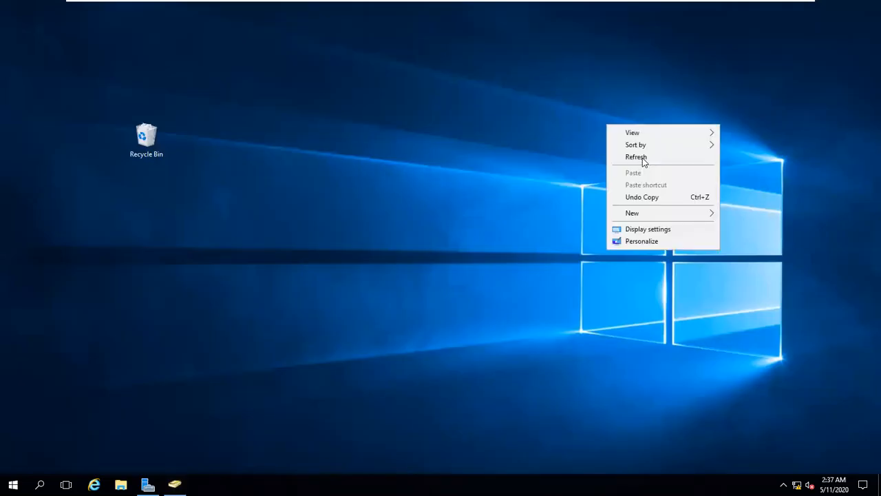
pyautogui.click(637, 157)
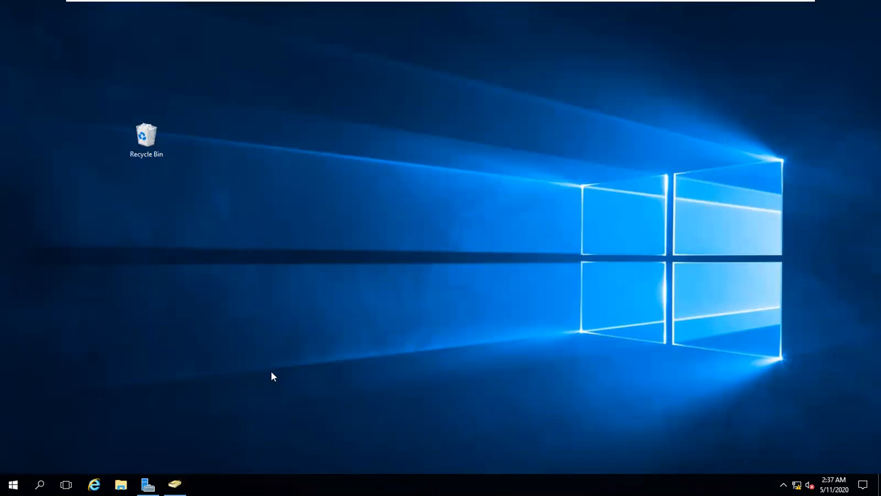
pyautogui.press('super+r')
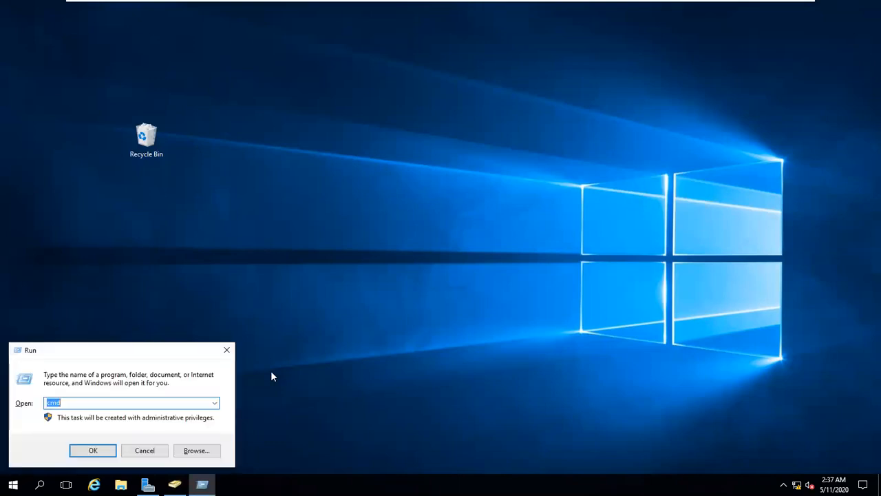
pyautogui.write('mmc')
pyautogui.press('Return')
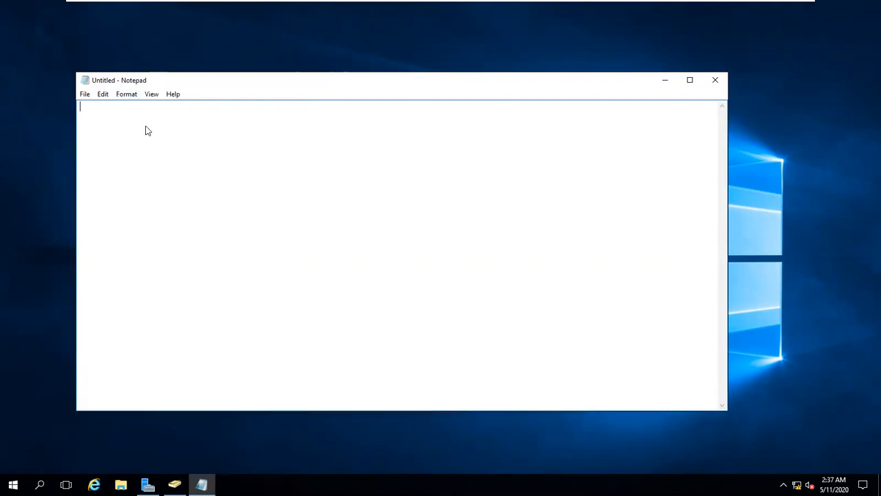
# Set the Notepad font to Bold, size 16, and maximize the blank document's window
pyautogui.click(124, 94)
pyautogui.press('Return')
pyautogui.click(213, 229)
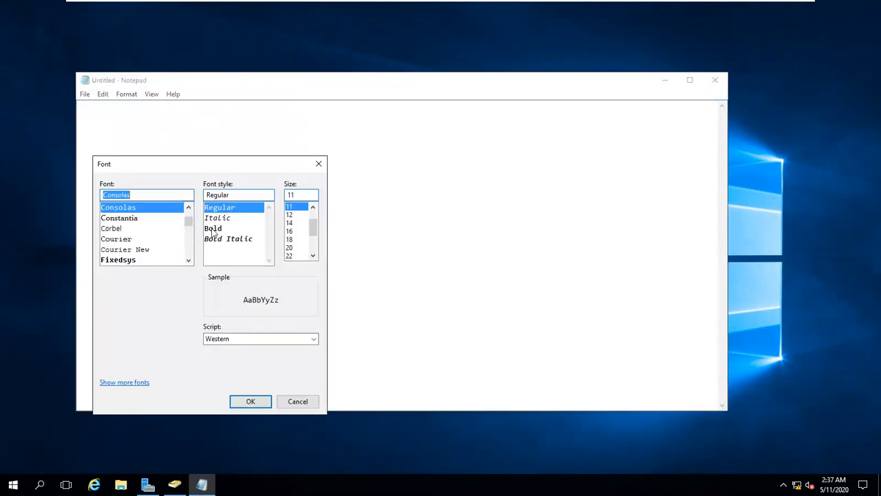
pyautogui.click(289, 230)
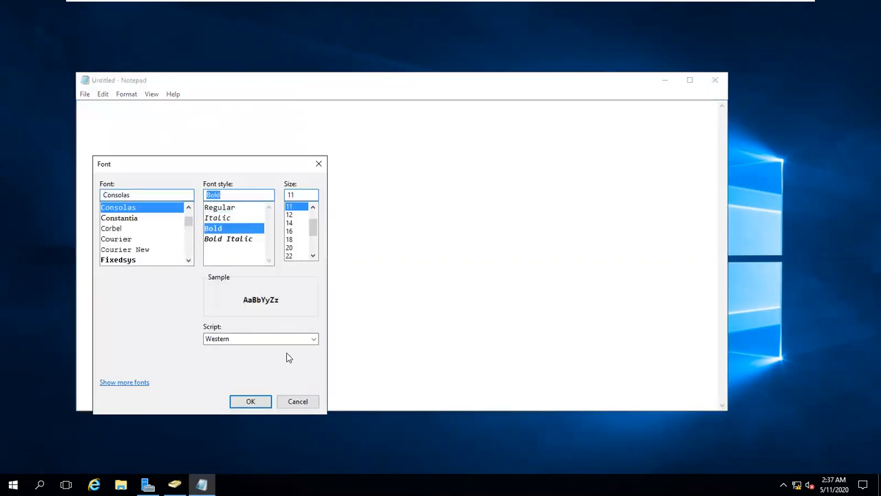
pyautogui.press('Return')
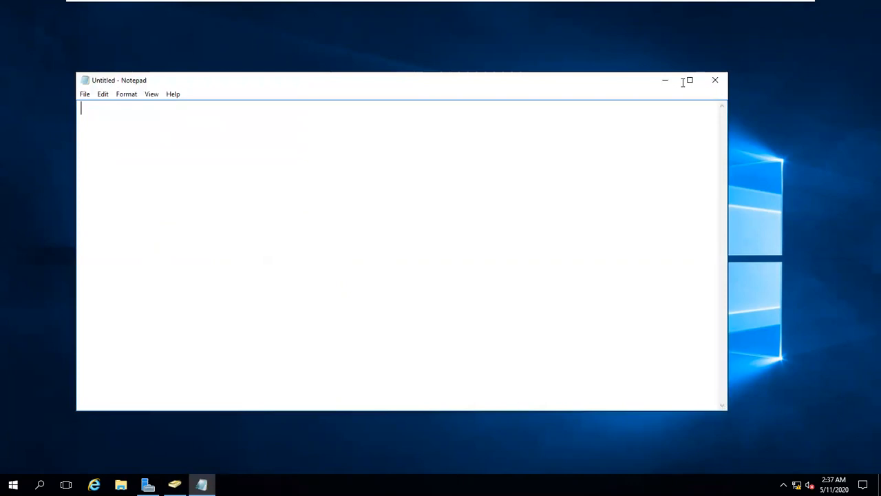
pyautogui.doubleClick(682, 83)
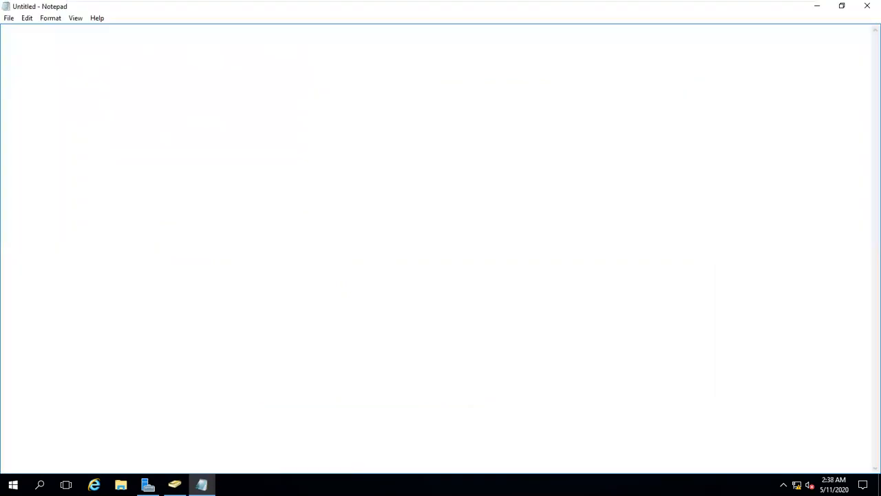
# Start the web page code with the opening tags <html> and <body bgcolor=Red>
pyautogui.write('Hm')
pyautogui.press('BackSpace')
pyautogui.press('BackSpace')
pyautogui.write('<html>')
pyautogui.press('Return')
pyautogui.write('<body bgcolo')
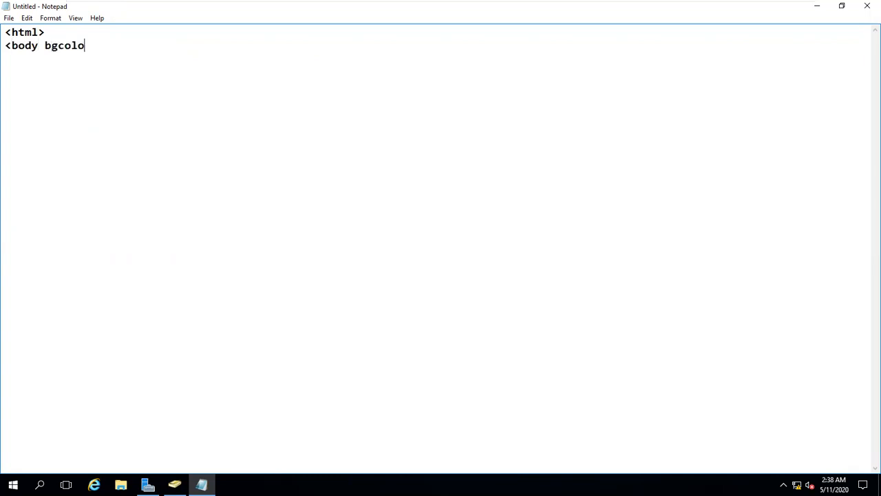
pyautogui.write('r=Red>')
# Add the centered heading line "<center> <h1> welcome to online mcse class </h1>" below the body tag
pyautogui.press('Return')
pyautogui.write('<cnet')
pyautogui.press('BackSpace')
pyautogui.press('BackSpace')
pyautogui.press('BackSpace')
pyautogui.write('enter')
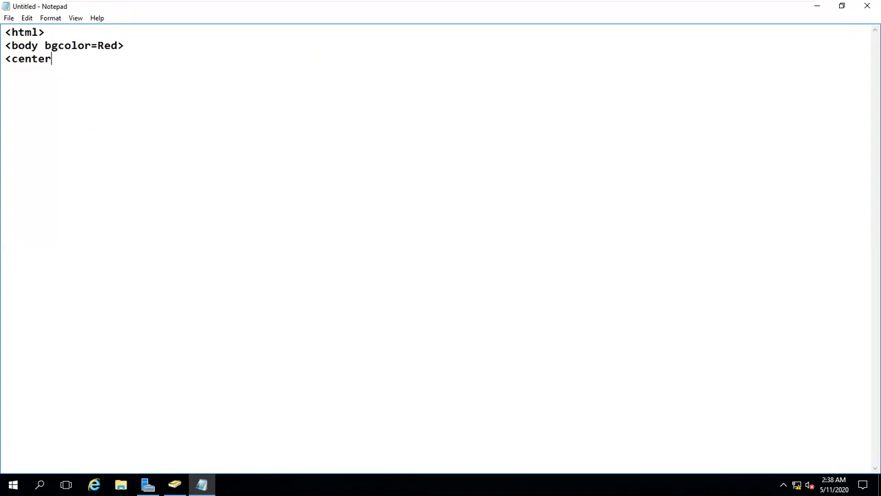
pyautogui.write('> <h1> welcome to')
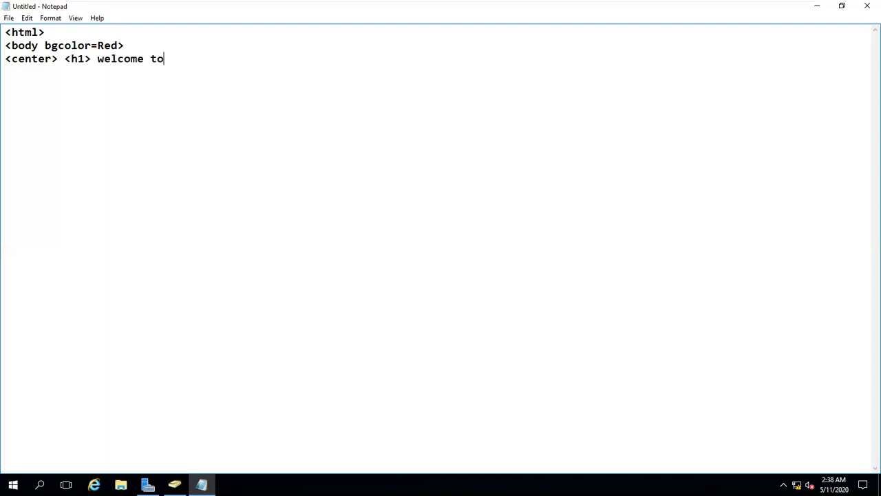
pyautogui.write('  online mcd')
pyautogui.press('BackSpace')
pyautogui.write('se')
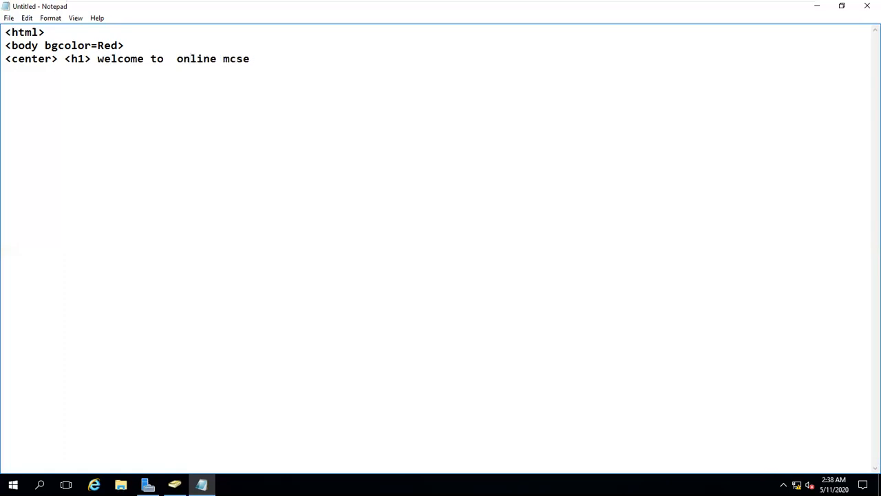
pyautogui.write(' class </h1>')
# Add the scrolling text line "<marquee> <h2> Become Expert in Server and AD </h2>" below the heading
pyautogui.press('Return')
pyautogui.write('<mar')
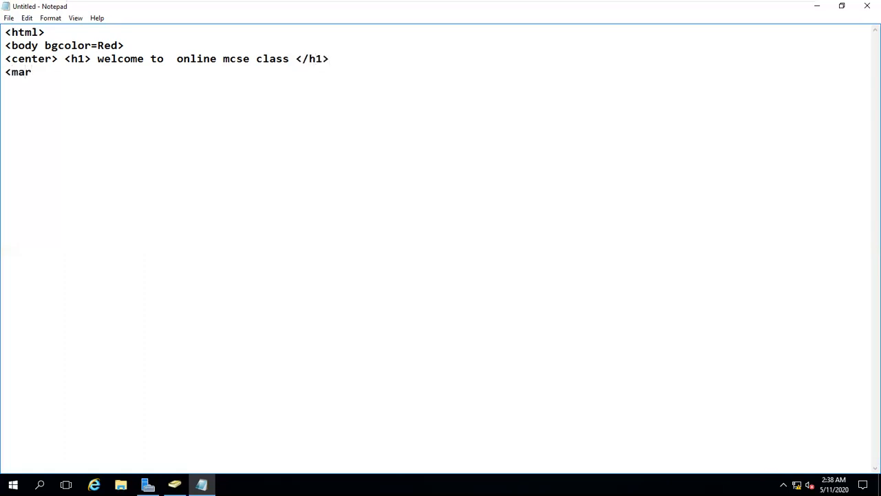
pyautogui.write('quee> <h2>')
pyautogui.write('becom')
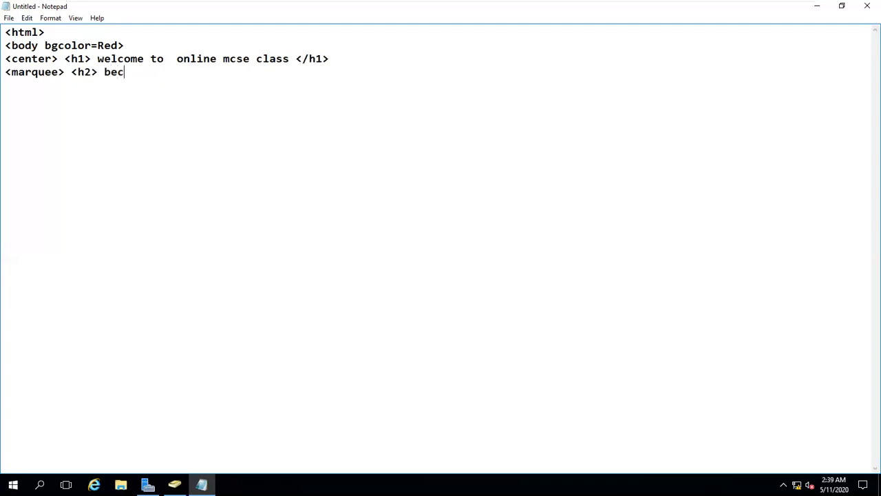
pyautogui.press('BackSpace')
pyautogui.press('BackSpace')
pyautogui.press('BackSpace')
pyautogui.press('BackSpace')
pyautogui.press('BackSpace')
pyautogui.write('Become Expert in')
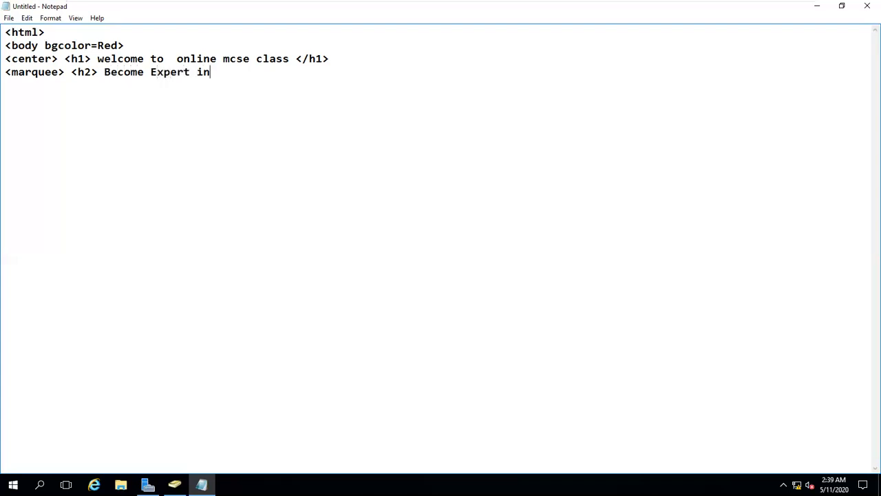
pyautogui.write(' Server and A')
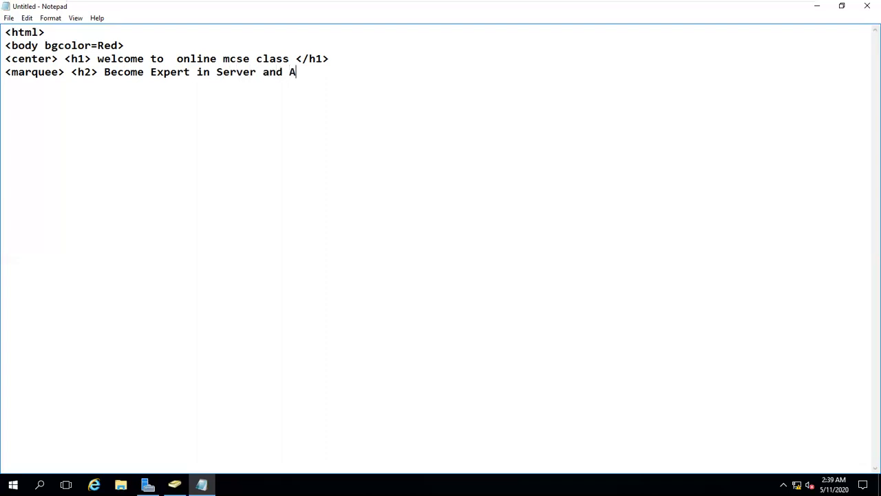
pyautogui.write('D >')
pyautogui.press('BackSpace')
pyautogui.write('</h2>')
# Close the scrolling and centered sections with </marquee> and </center> on separate lines
pyautogui.press('Return')
pyautogui.write('</mar')
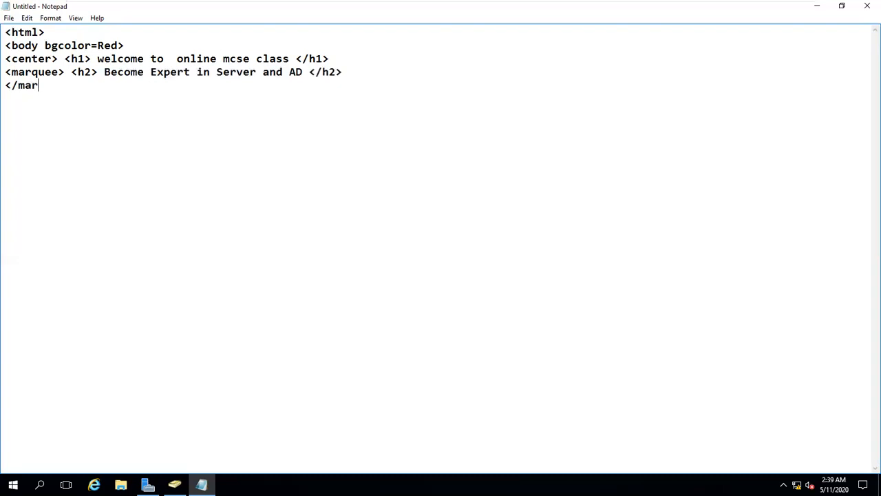
pyautogui.write('quee>')
pyautogui.press('Return')
pyautogui.write('</cnet')
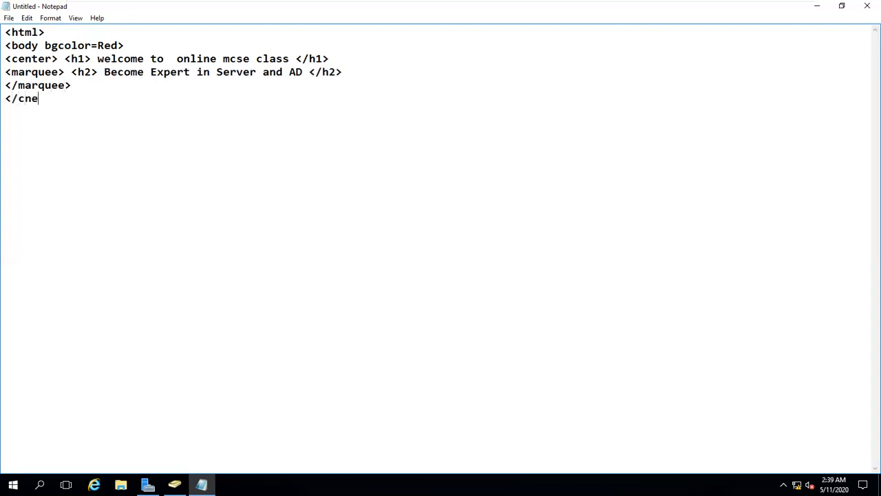
pyautogui.press('BackSpace')
pyautogui.press('BackSpace')
pyautogui.press('BackSpace')
pyautogui.write('n')
pyautogui.press('BackSpace')
pyautogui.write('enter>')
# Finish the page code with the closing tags </body> and </html> on separate lines
pyautogui.press('Return')
pyautogui.write('</body>')
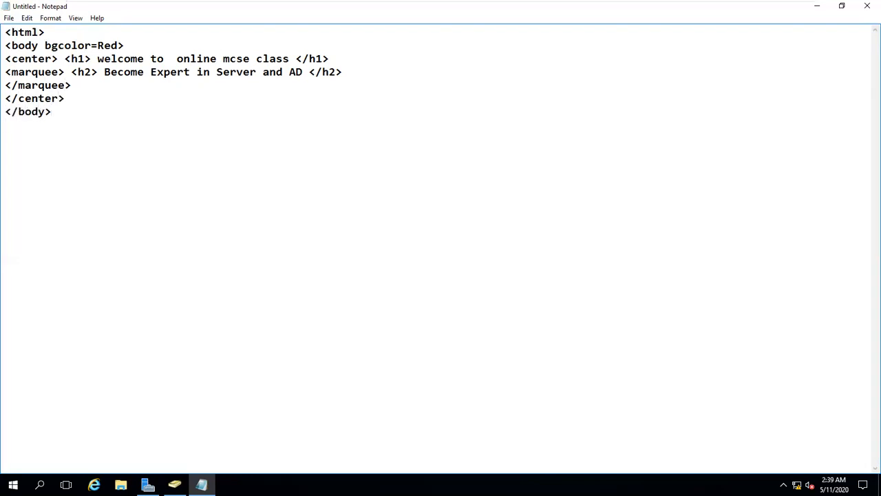
pyautogui.press('Return')
pyautogui.write('</html>')
# Check the task list in the host computer's web server notes and return to the windows server 2016 virtual machine
pyautogui.moveTo(603, 4)
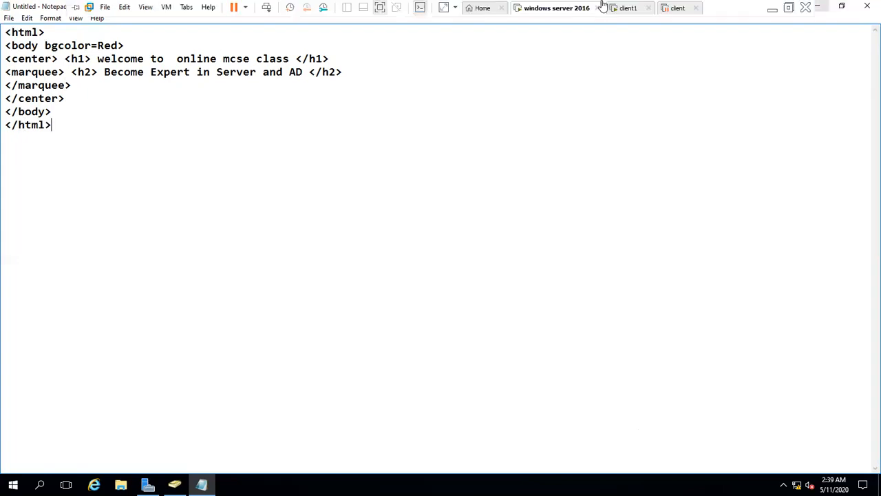
pyautogui.click(772, 7)
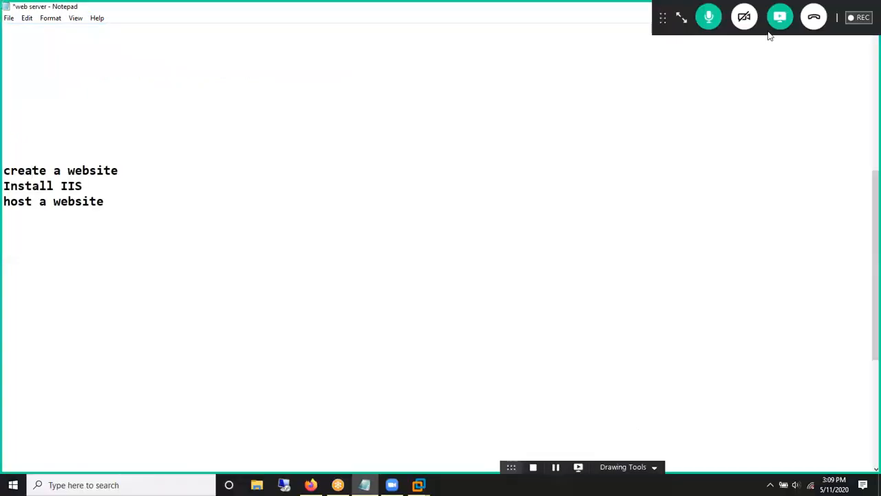
pyautogui.click(418, 479)
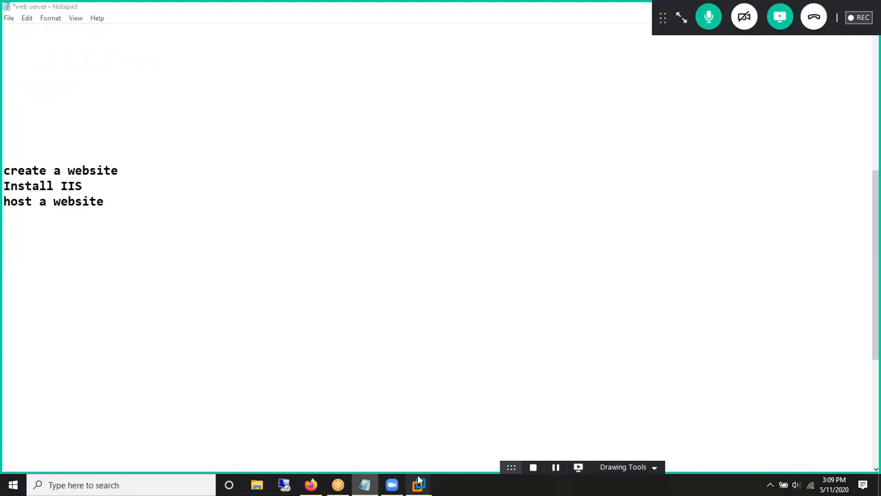
pyautogui.click(361, 421)
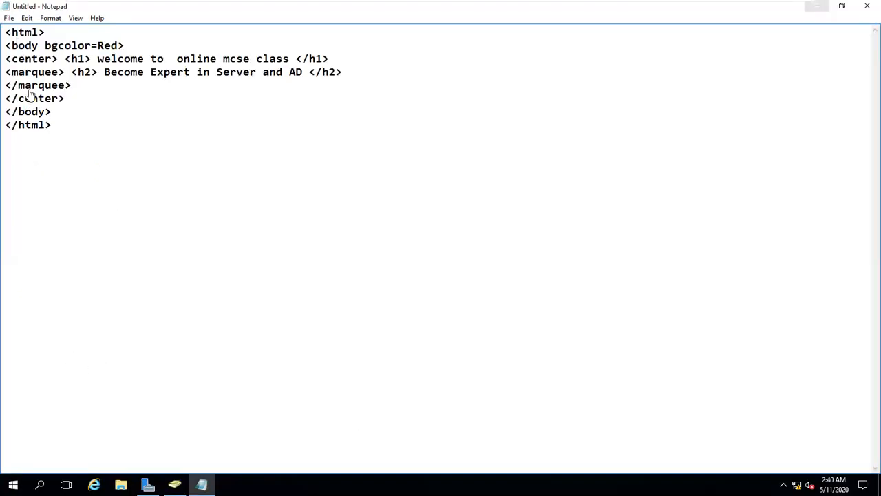
# Start saving the page under a new name and create and open a folder named Red on NEW VOLUME (E:)
pyautogui.click(9, 18)
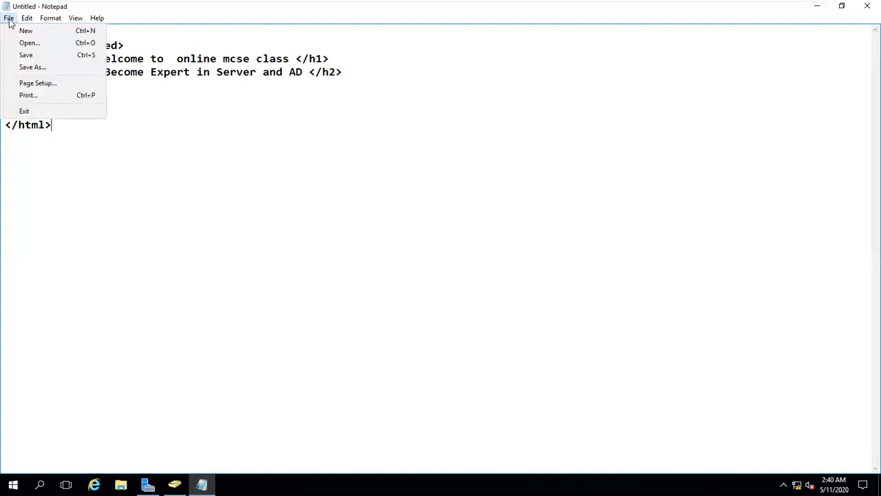
pyautogui.click(30, 67)
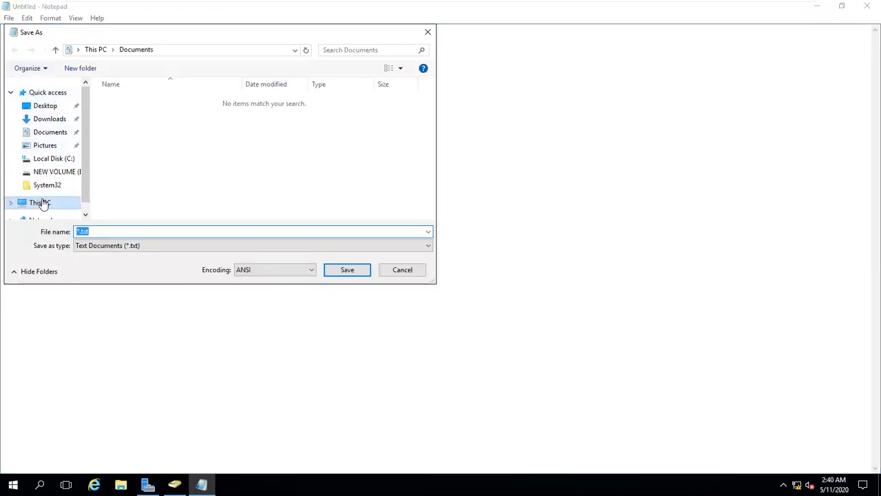
pyautogui.click(40, 202)
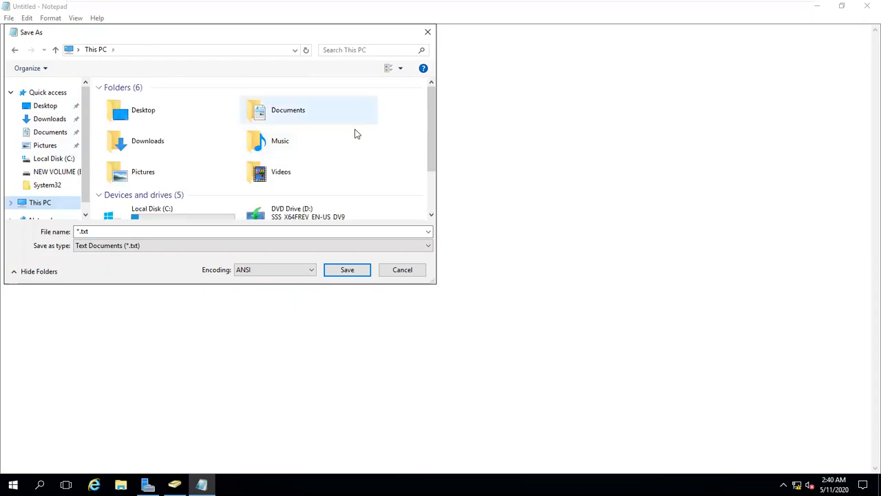
pyautogui.scroll(-2, 357, 134)
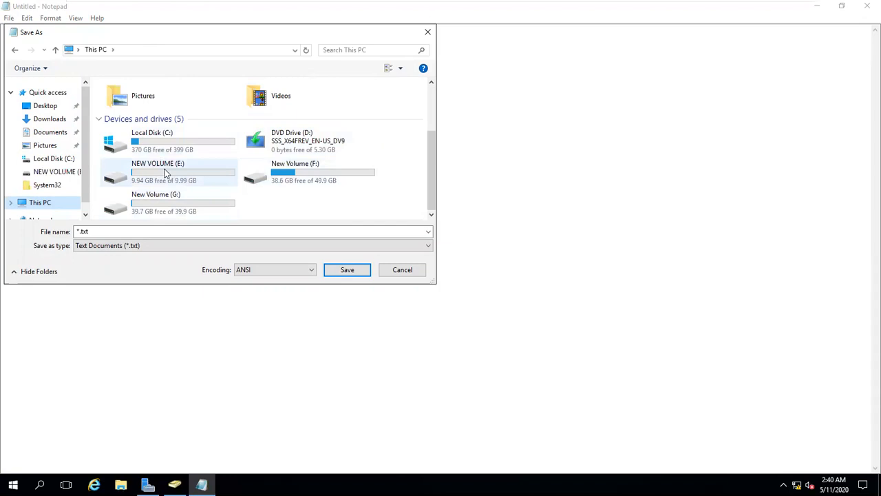
pyautogui.doubleClick(165, 172)
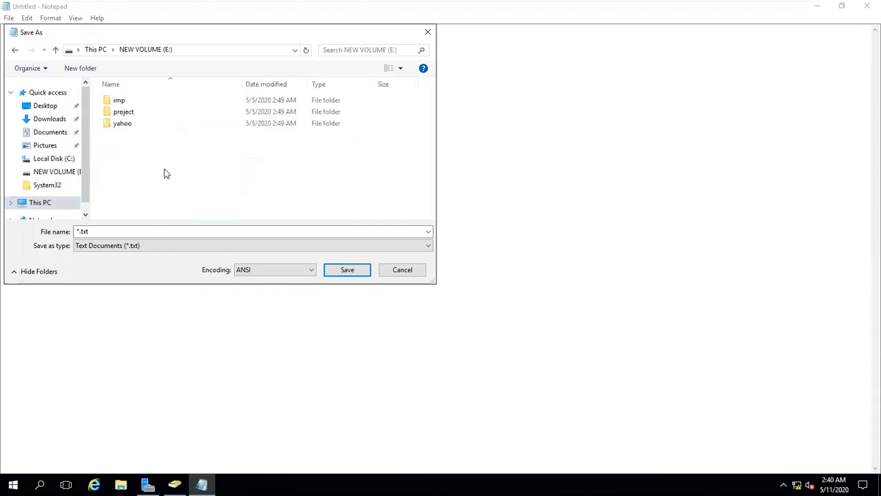
pyautogui.rightClick(165, 172)
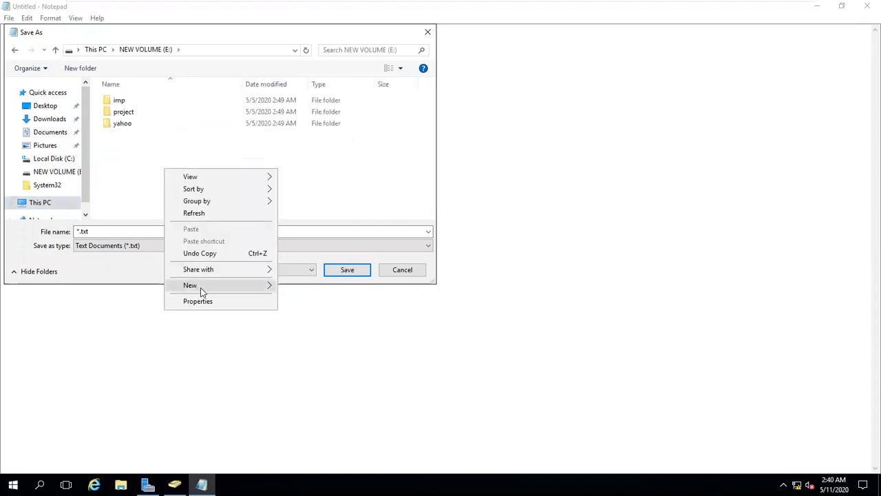
pyautogui.click(289, 288)
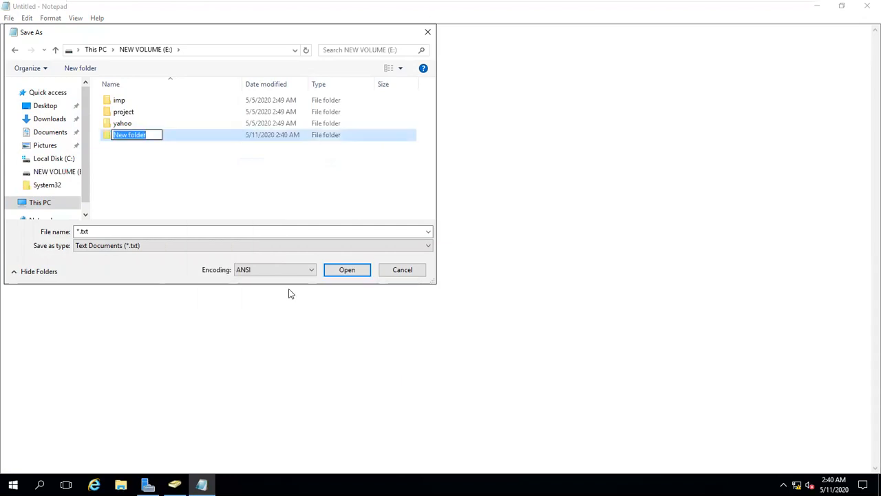
pyautogui.write('Red')
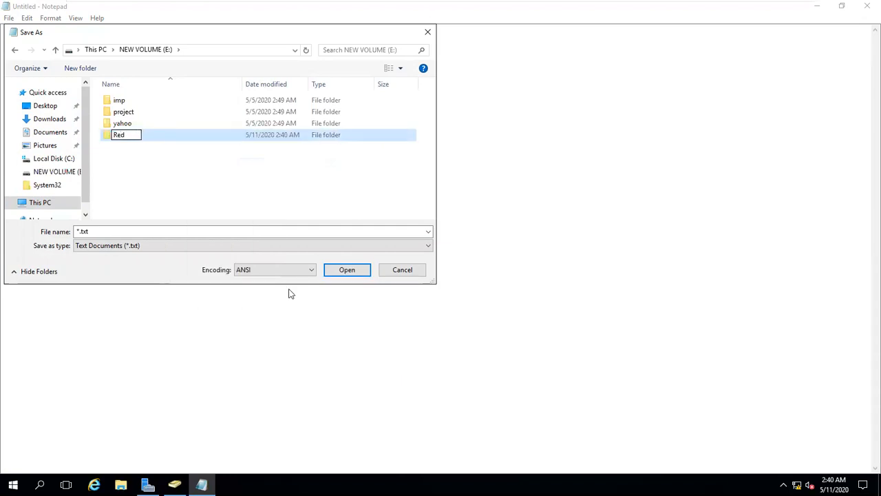
pyautogui.press('Return')
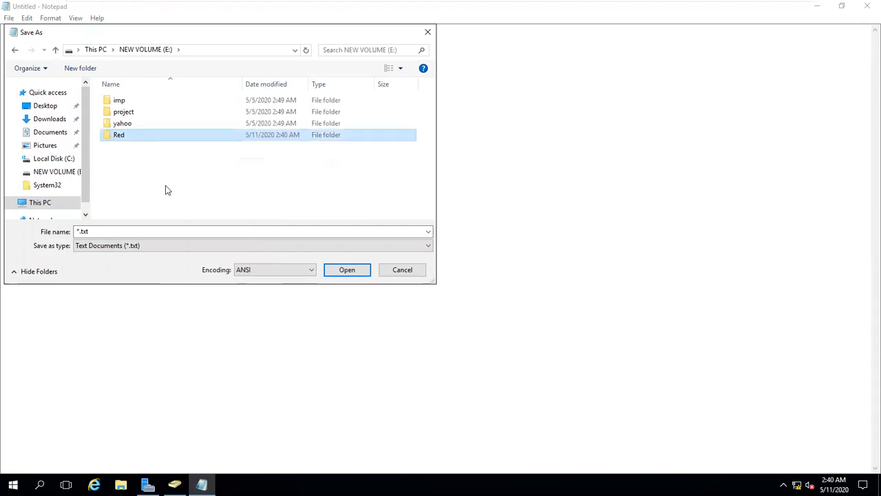
pyautogui.press('Return')
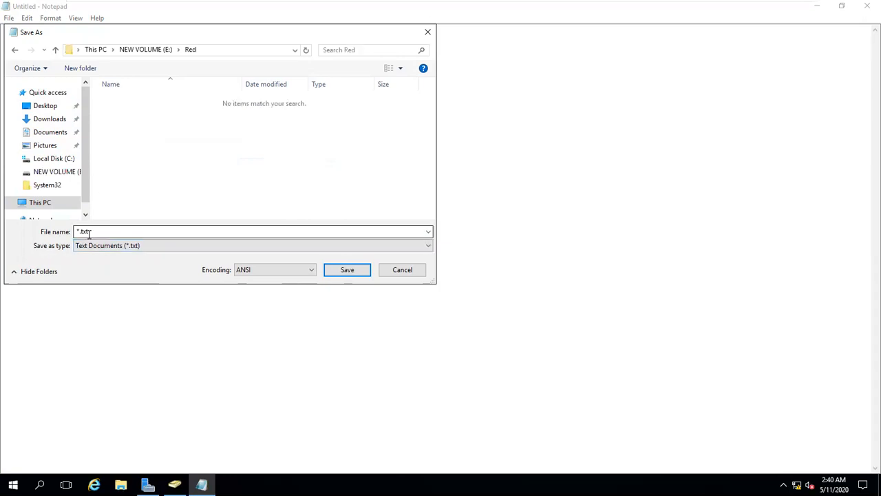
# Save the page in the Red folder as red.hmtl with the file type All Files
pyautogui.write('re')
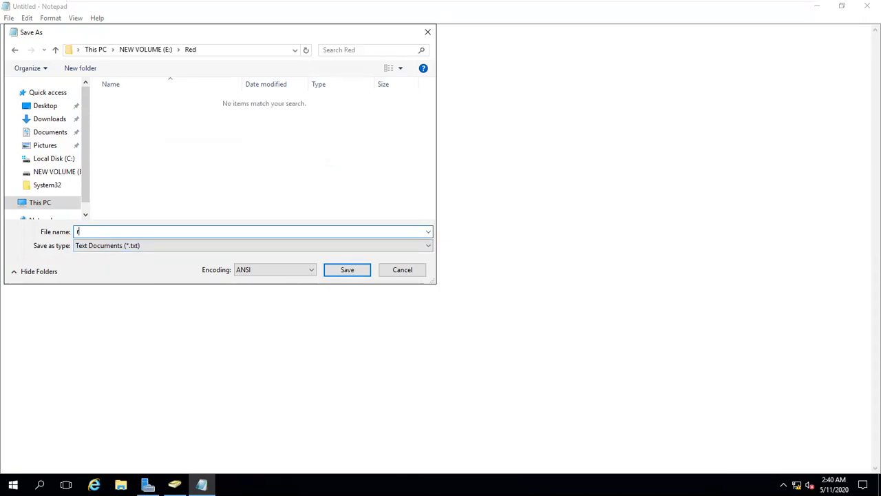
pyautogui.write('d.t')
pyautogui.write('hmtl')
pyautogui.click(85, 245)
pyautogui.click(86, 265)
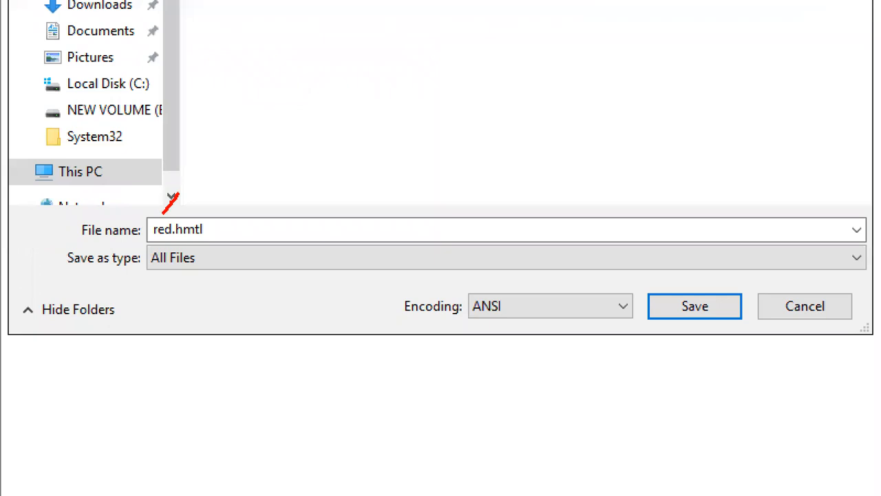
pyautogui.moveTo(177, 239); pyautogui.dragTo(198, 238)
pyautogui.press('Escape')
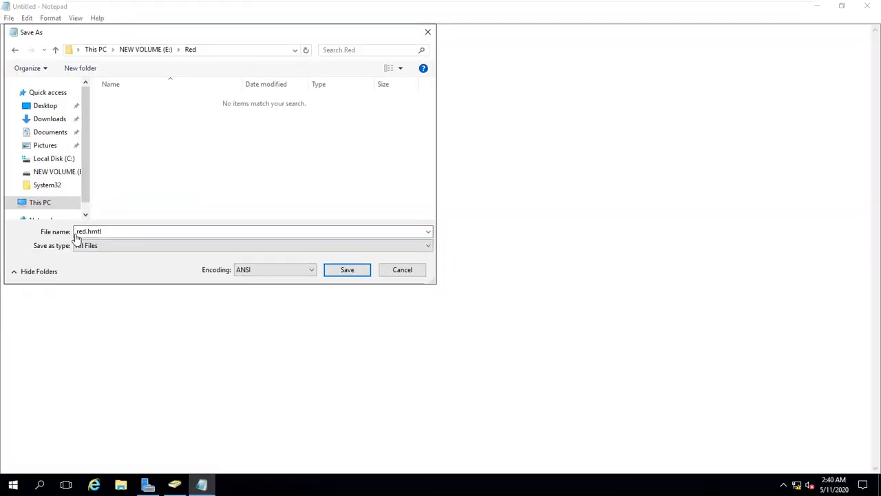
pyautogui.click(343, 273)
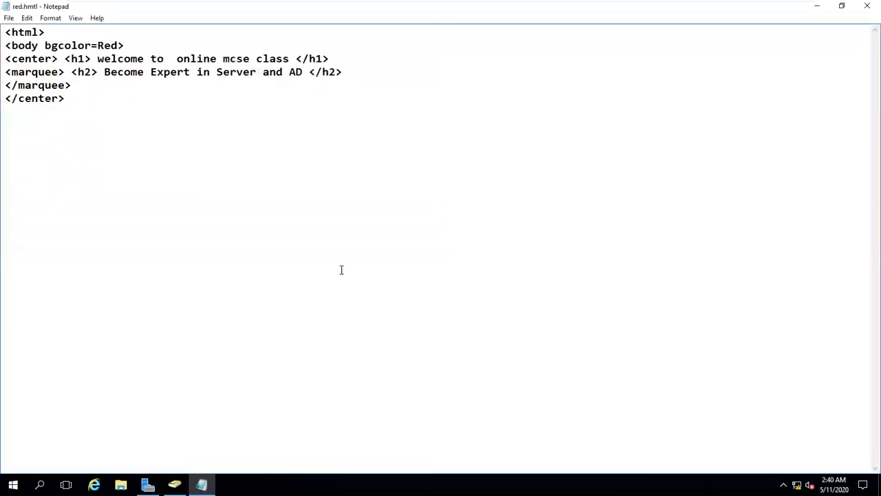
# Minimize the page code and browse to the Red folder on NEW VOLUME (E:) in File Explorer
pyautogui.click(818, 6)
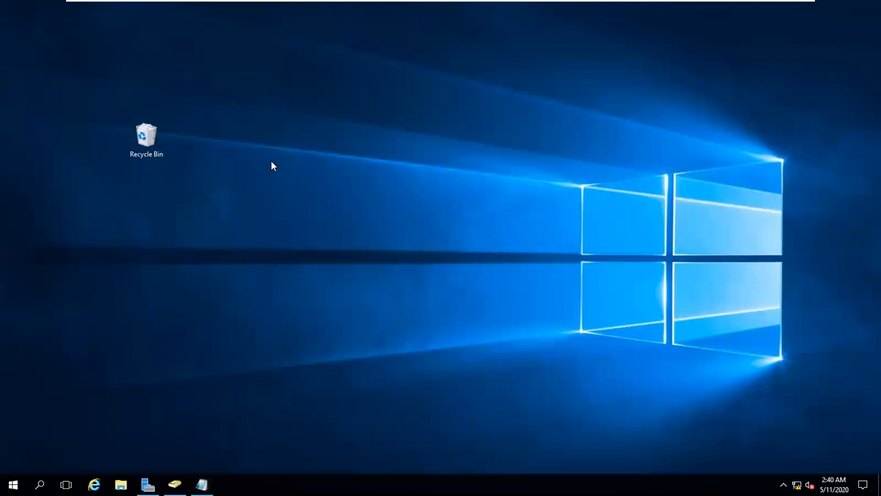
pyautogui.press('super+e')
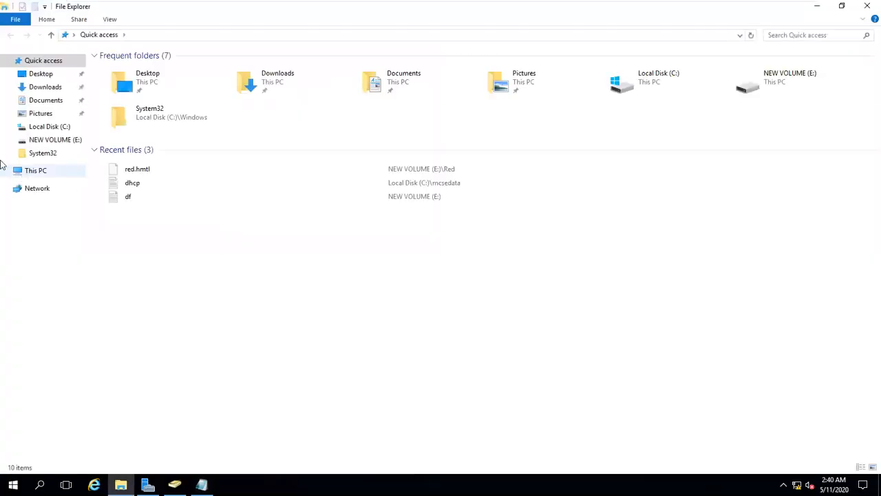
pyautogui.click(39, 172)
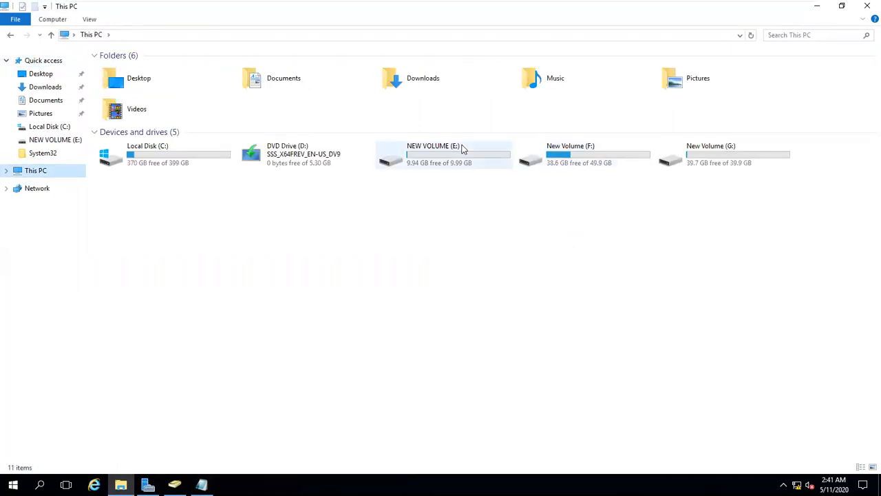
pyautogui.doubleClick(462, 153)
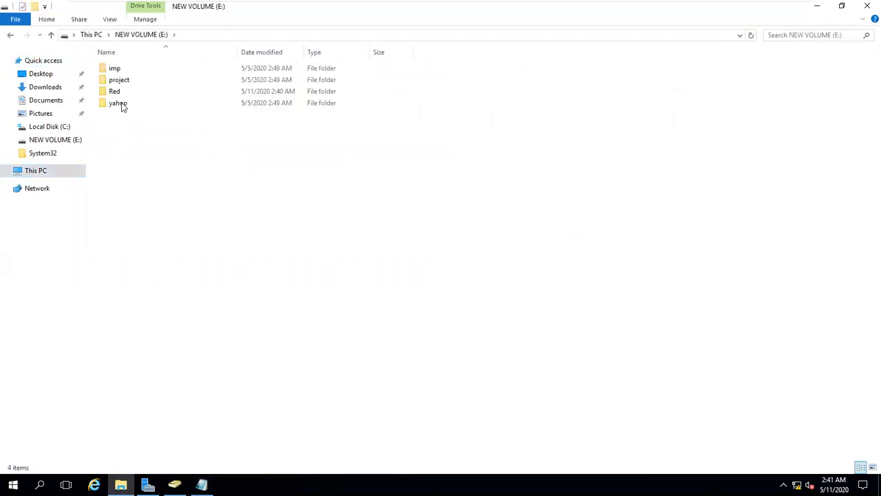
pyautogui.doubleClick(117, 91)
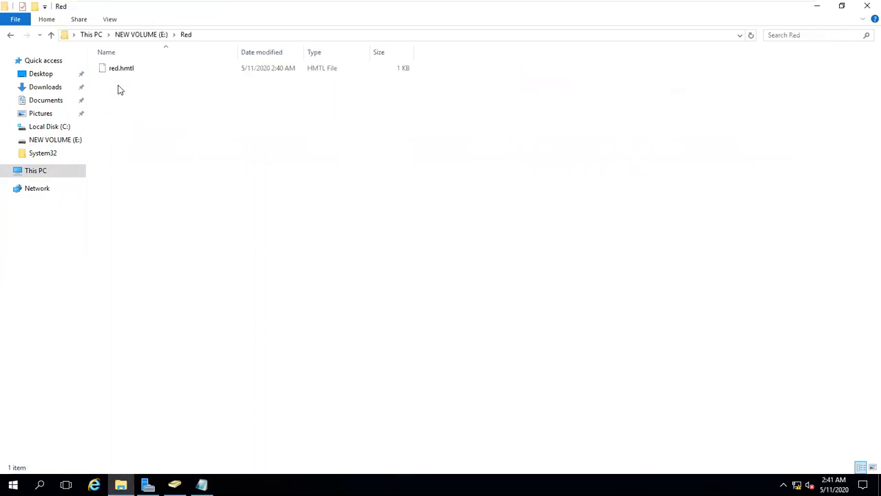
# Try to open the red.hmtl file from the Red folder
pyautogui.click(128, 68)
pyautogui.press('Return')
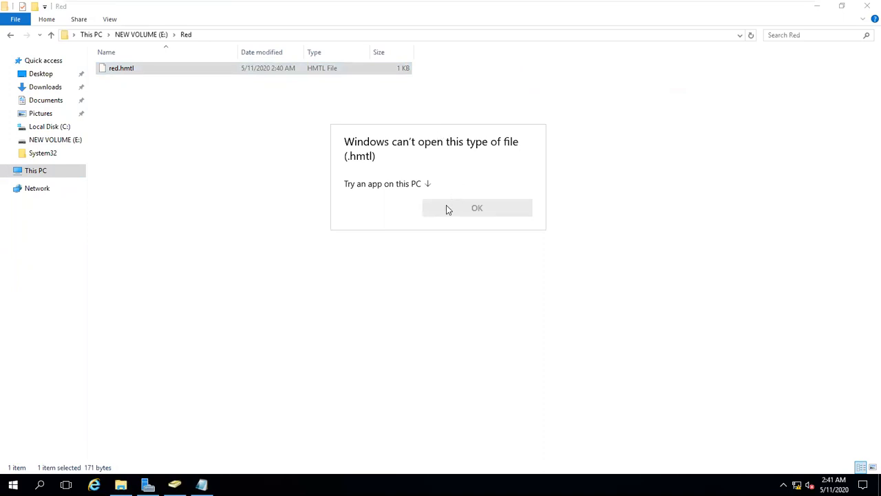
pyautogui.click(310, 227)
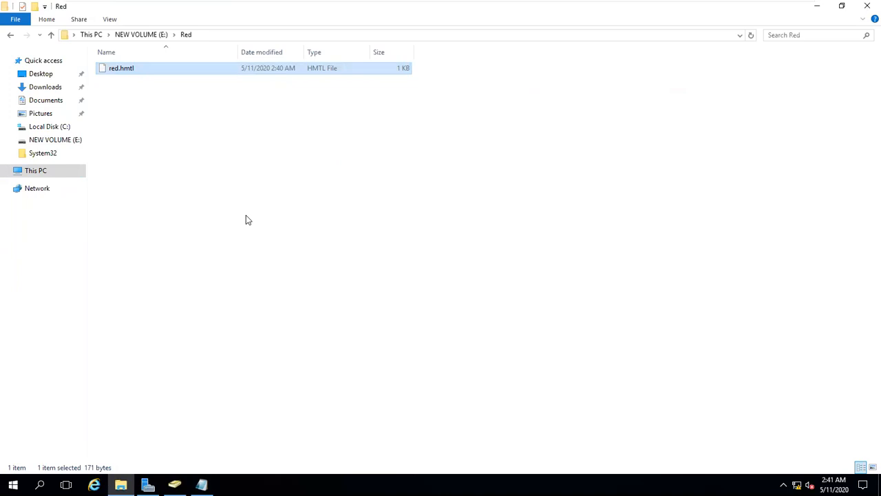
pyautogui.rightClick(136, 71)
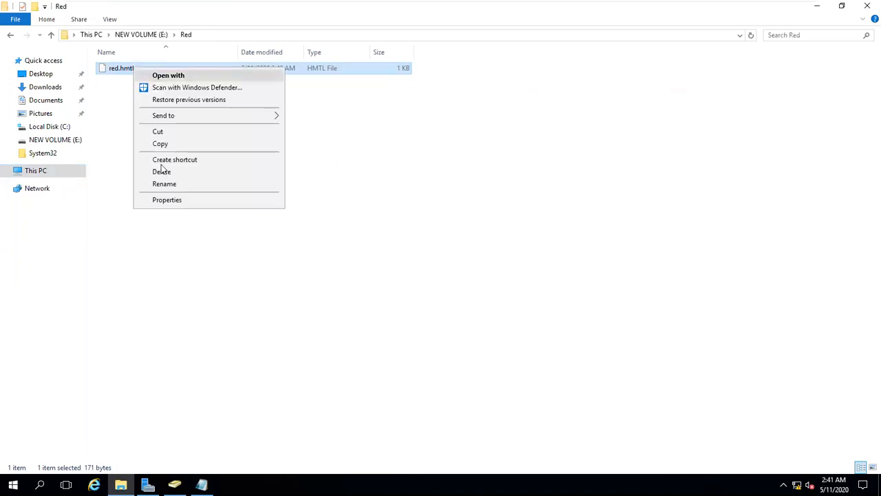
pyautogui.click(151, 200)
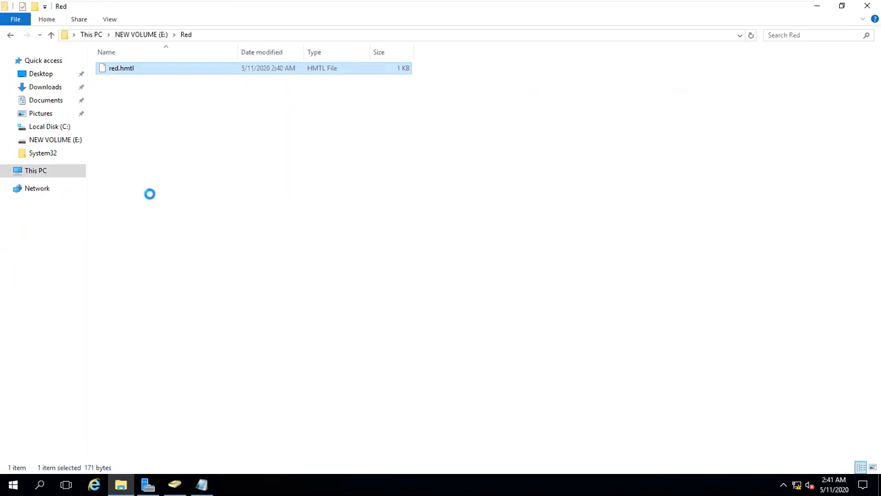
pyautogui.click(280, 156)
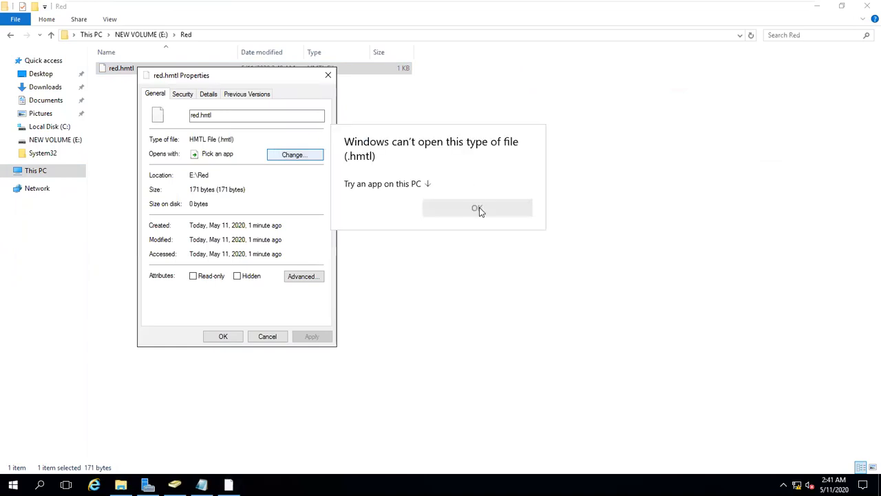
pyautogui.click(262, 348)
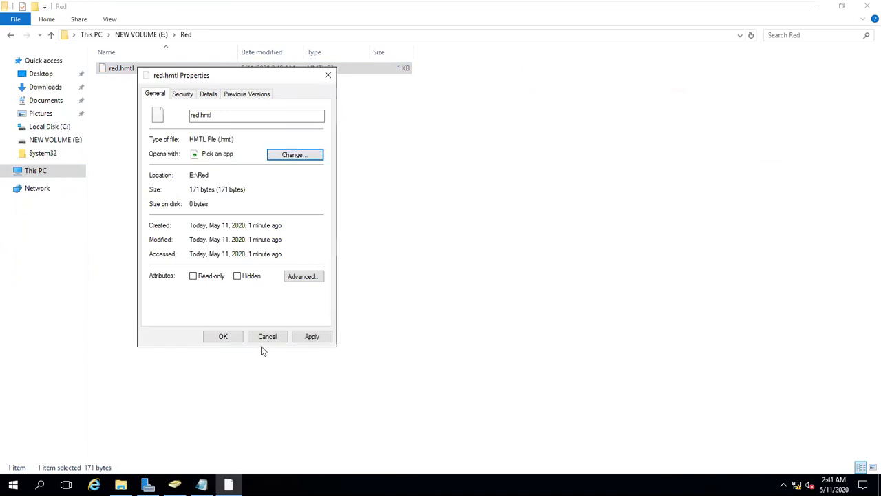
pyautogui.click(267, 336)
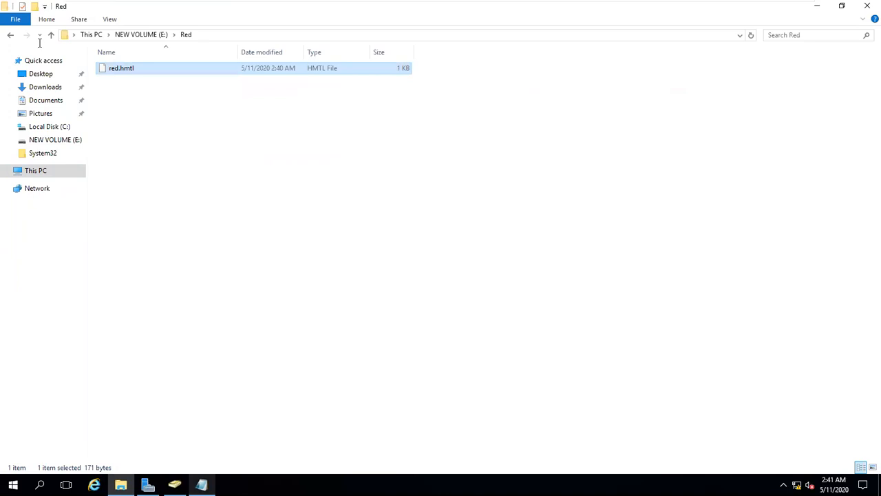
# Save the page code again in the Red folder as red.html with the file type All Files
pyautogui.click(8, 18)
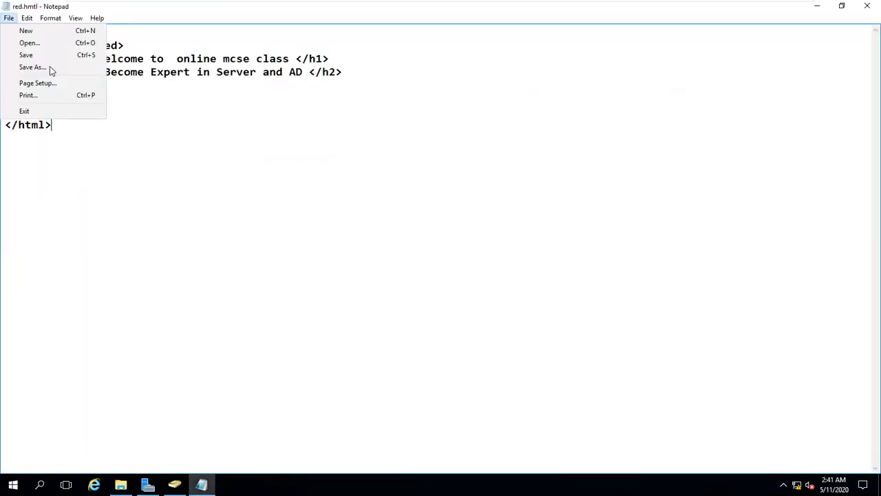
pyautogui.press('a')
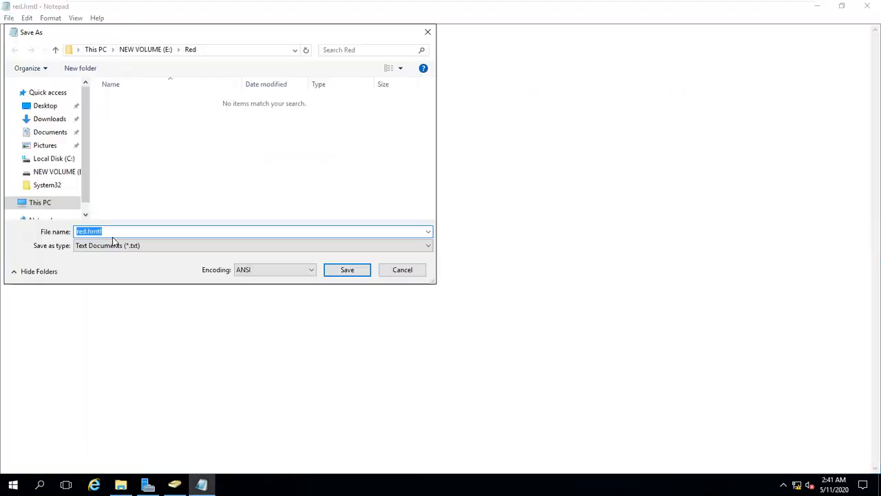
pyautogui.click(116, 234)
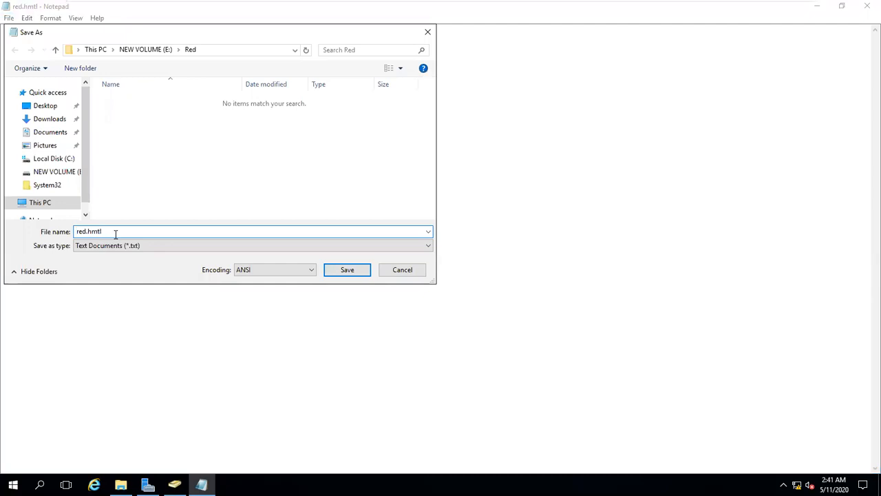
pyautogui.press('BackSpace')
pyautogui.press('BackSpace')
pyautogui.press('BackSpace')
pyautogui.press('BackSpace')
pyautogui.write('tml')
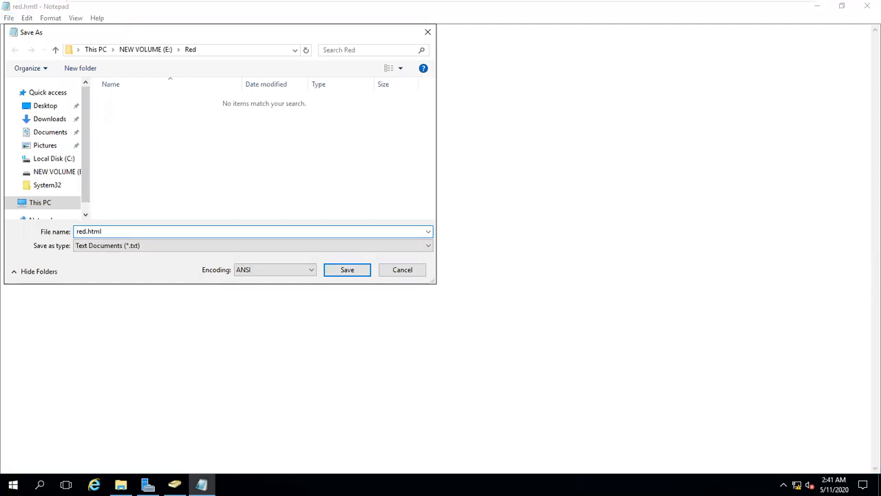
pyautogui.click(119, 248)
pyautogui.click(101, 264)
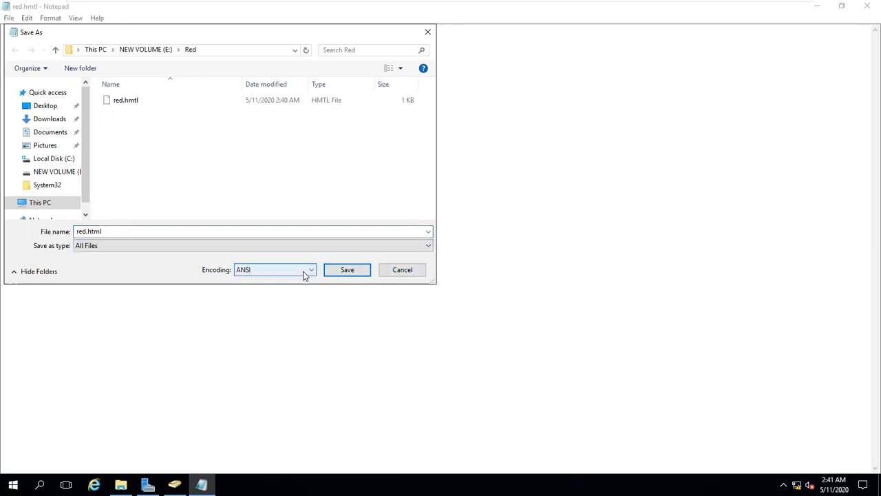
pyautogui.click(347, 270)
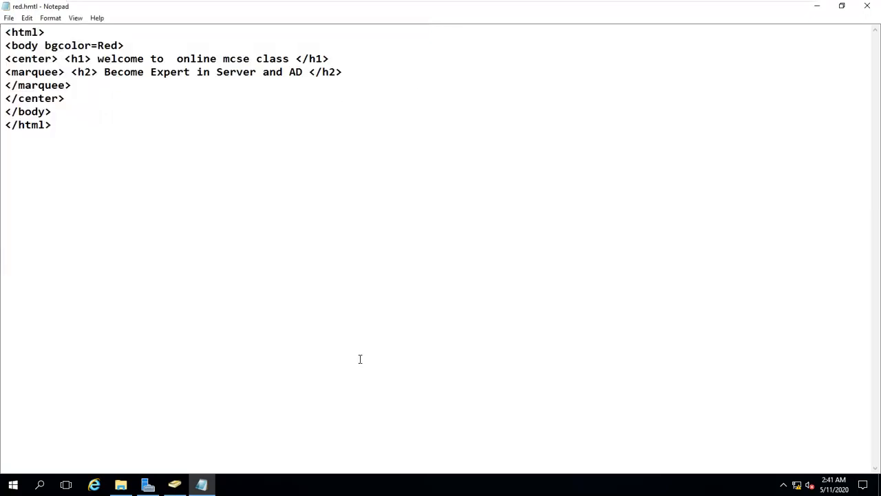
# Switch back to File Explorer and delete the misnamed red.hmtl file from the Red folder
pyautogui.hotkey('alt', 'Tab')
pyautogui.click(122, 71)
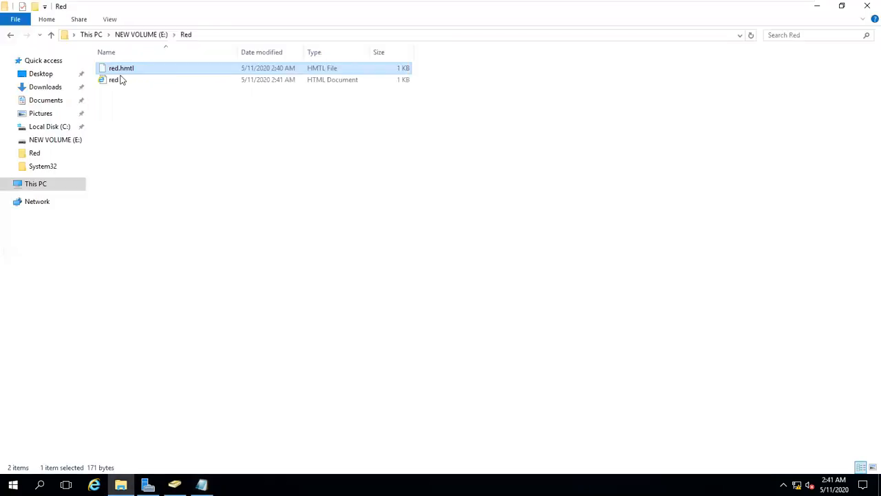
pyautogui.press('Delete')
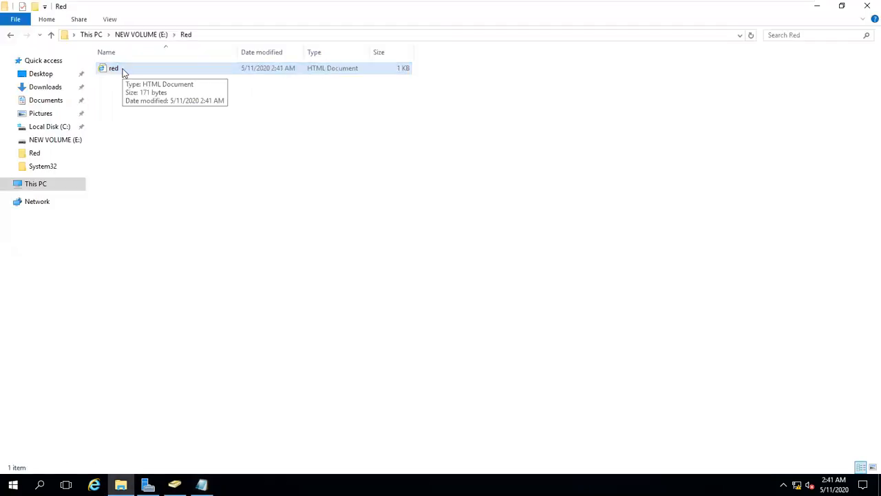
# Open the red HTML file from the Red folder in Internet Explorer, maximize the window and postpone the browser setup
pyautogui.press('Return')
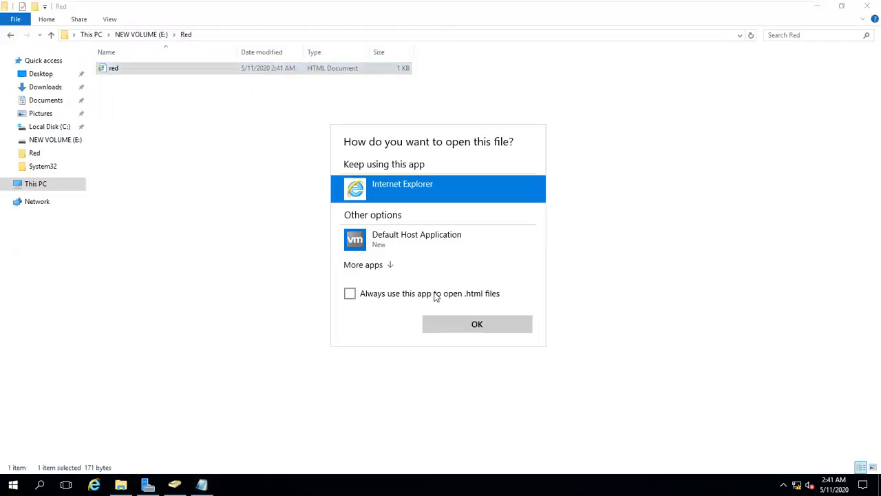
pyautogui.click(450, 320)
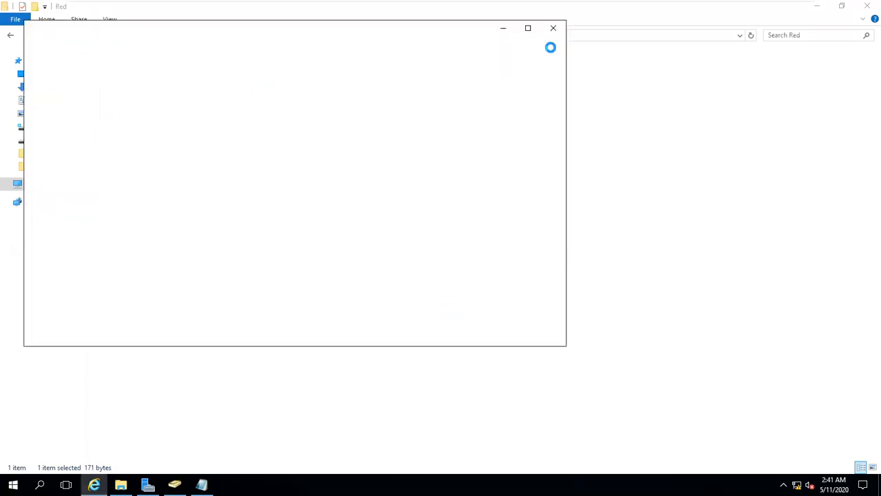
pyautogui.click(529, 29)
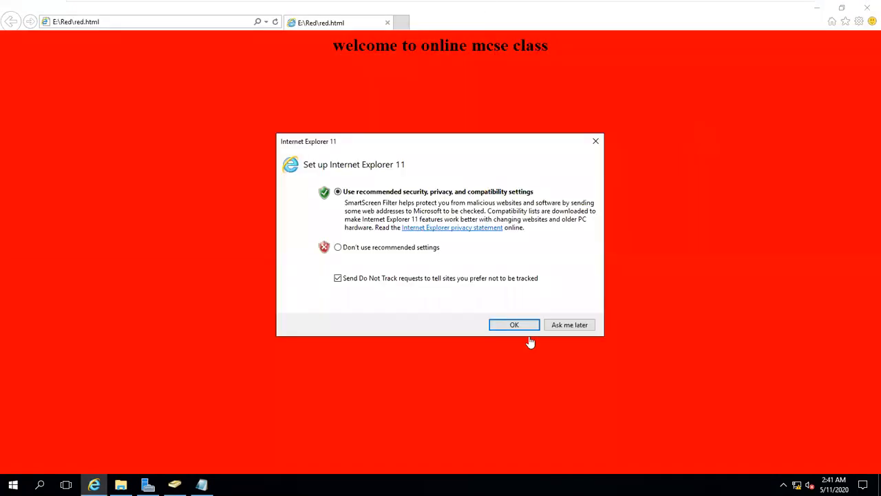
pyautogui.click(556, 324)
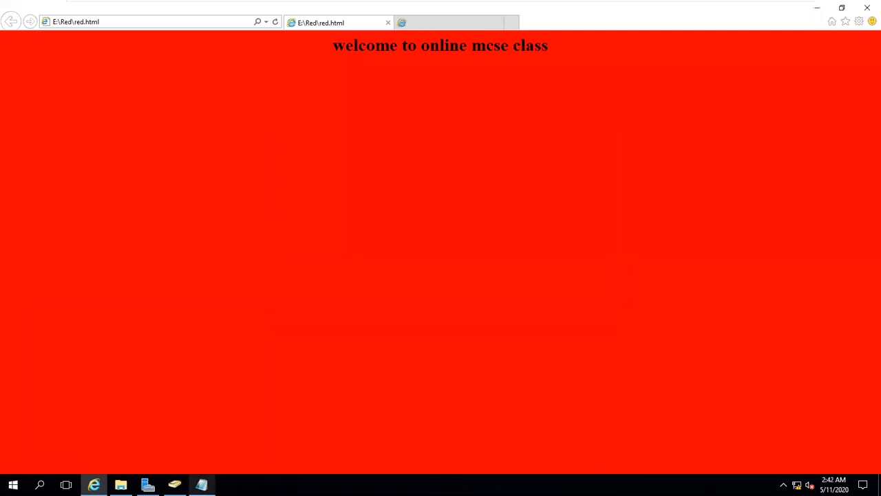
# Switch back to Notepad, change the opening and closing marquee tags to marque, and save the file
pyautogui.click(201, 484)
pyautogui.click(57, 85)
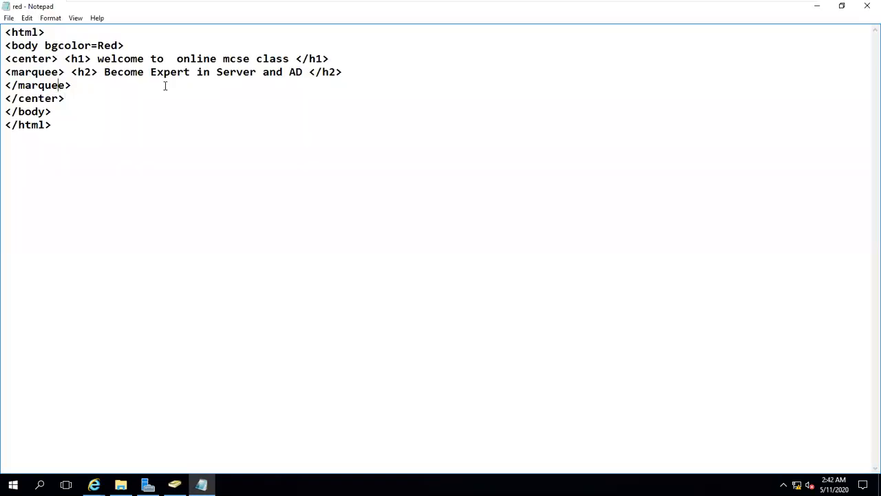
pyautogui.press('Delete')
pyautogui.click(52, 72)
pyautogui.press('BackSpace')
pyautogui.click(5, 15)
pyautogui.click(19, 57)
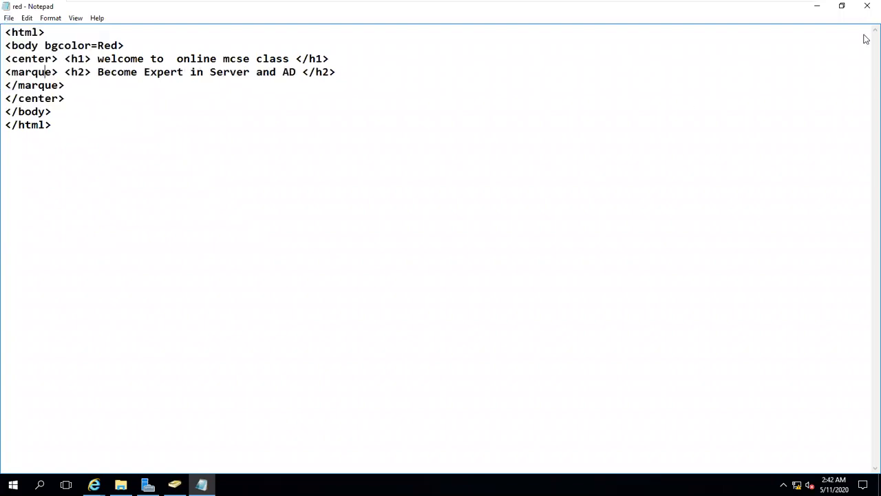
# Return to the browser, close the extra Microsoft tab and refresh the red.html page
pyautogui.click(820, 10)
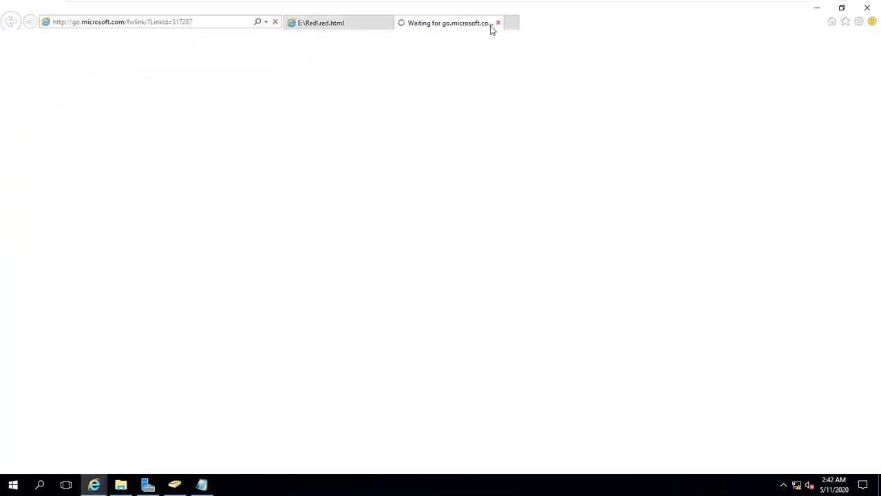
pyautogui.click(498, 23)
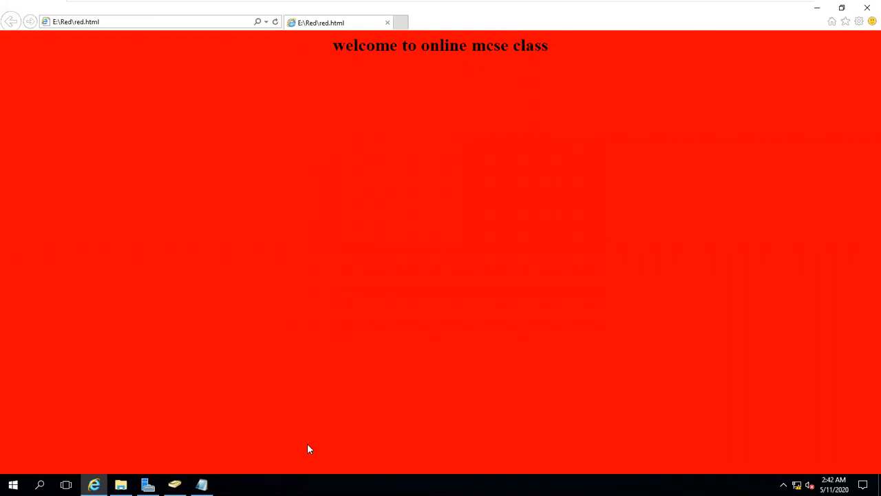
pyautogui.press('F5')
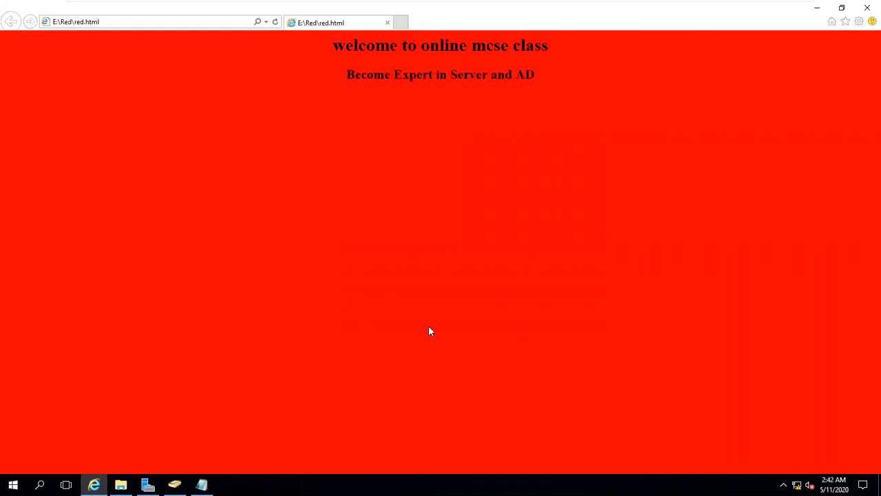
# View the source code of the red.html page in an enlarged pane, select its lines, and close the developer tools
pyautogui.rightClick(464, 322)
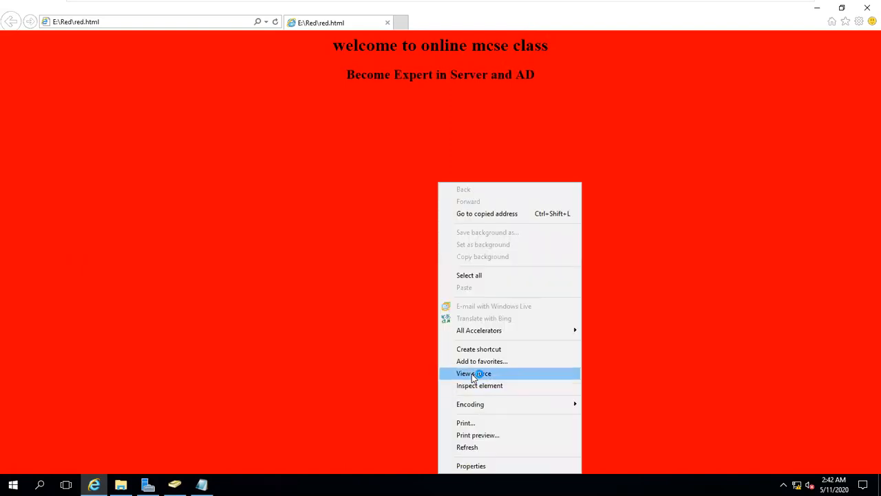
pyautogui.click(473, 373)
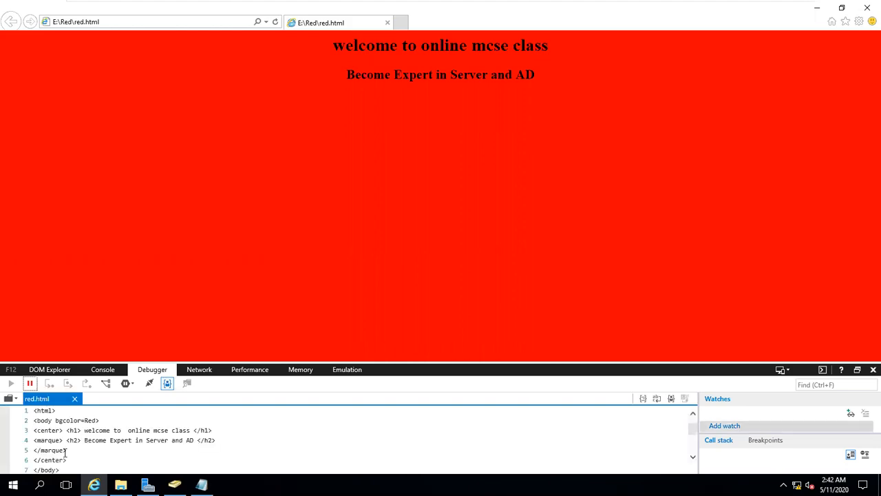
pyautogui.moveTo(469, 361); pyautogui.dragTo(220, 229)
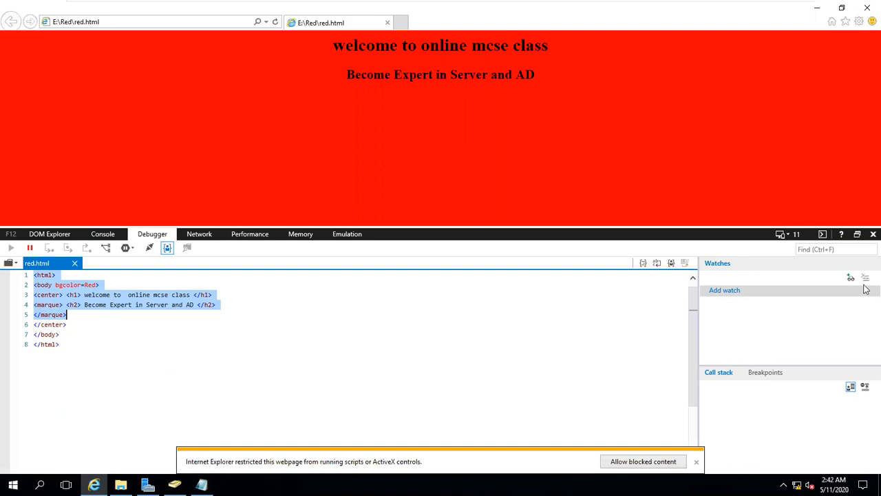
pyautogui.moveTo(60, 344); pyautogui.dragTo(34, 295)
pyautogui.click(872, 234)
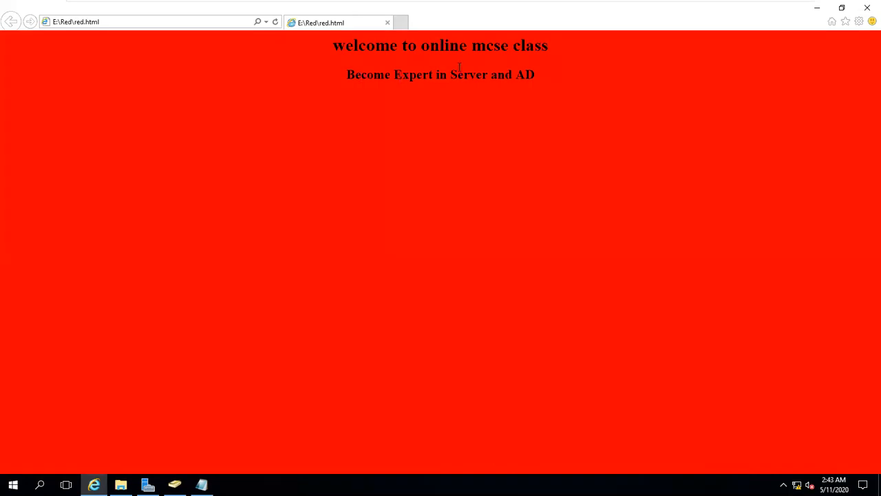
# Switch to Notepad and set the body's bgcolor value to Blue
pyautogui.hotkey('alt', 'Tab')
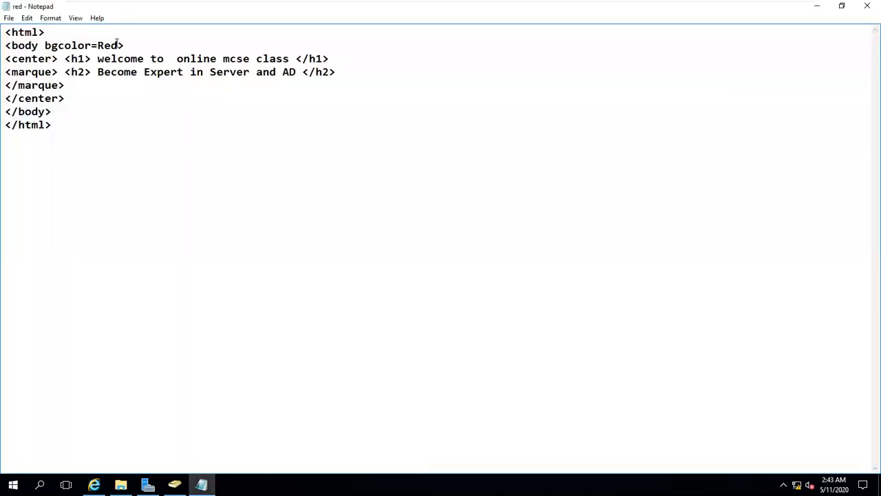
pyautogui.moveTo(116, 46); pyautogui.dragTo(98, 45)
pyautogui.write('Blue')
# Start saving the code under a new name and create and open a folder named blue on NEW VOLUME (E:)
pyautogui.click(10, 18)
pyautogui.click(31, 67)
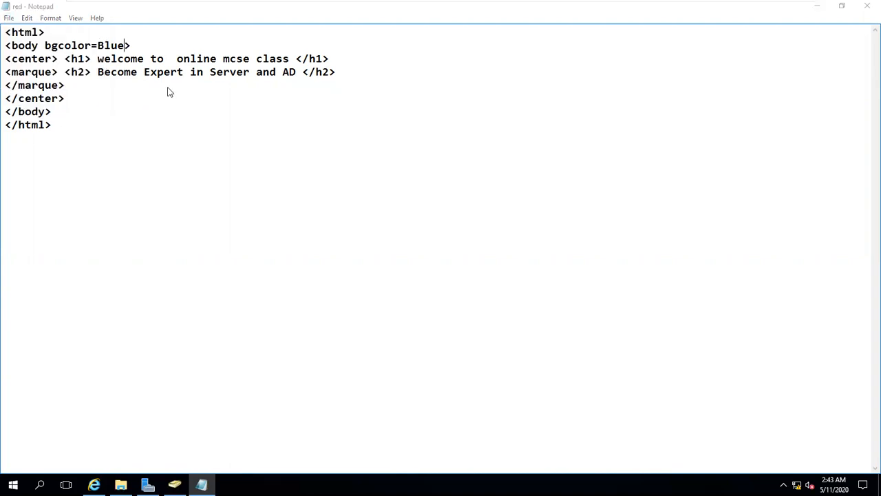
pyautogui.rightClick(161, 170)
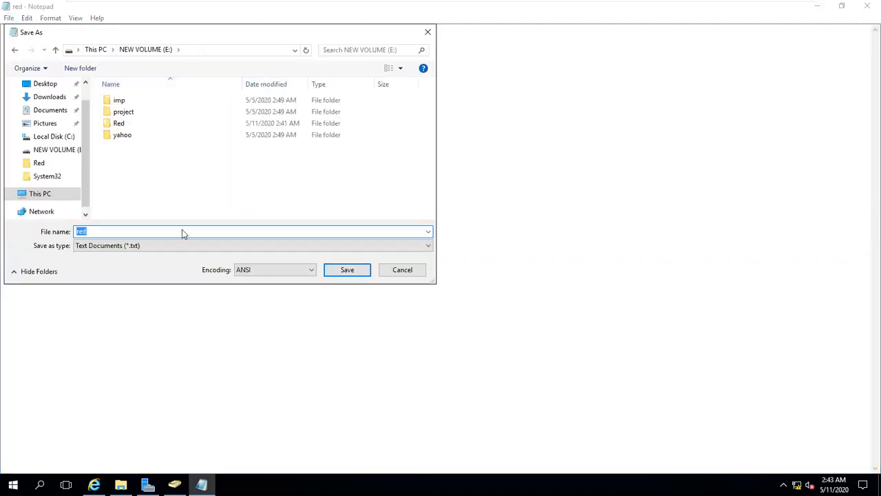
pyautogui.moveTo(268, 290)
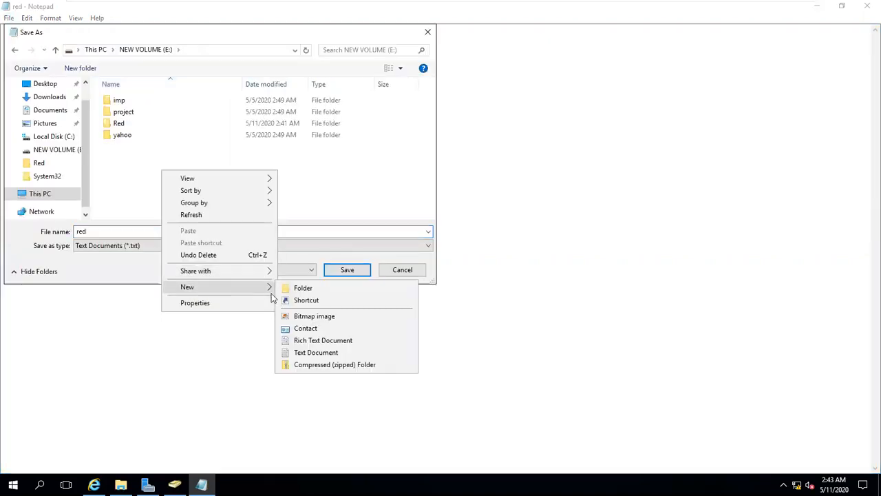
pyautogui.click(311, 294)
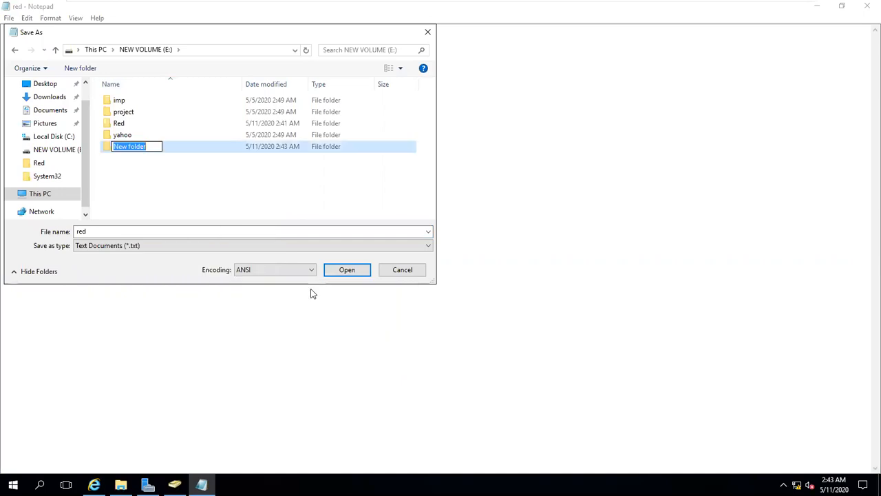
pyautogui.write('blue')
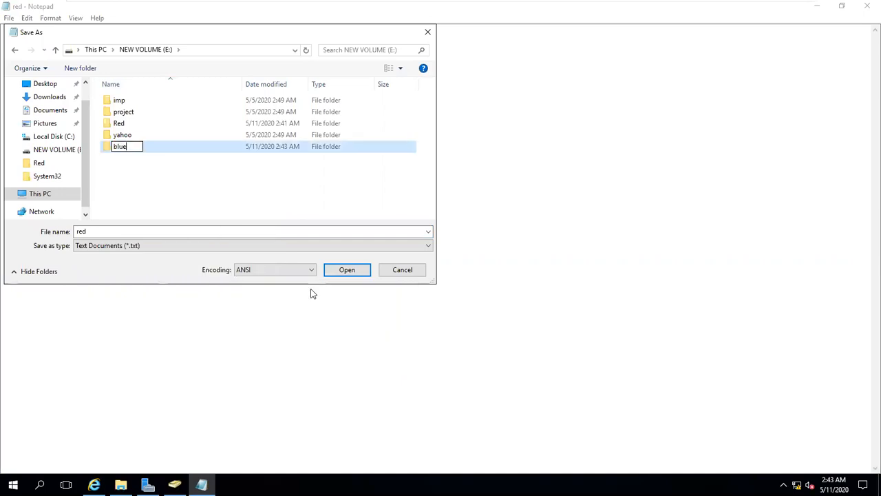
pyautogui.press('Return')
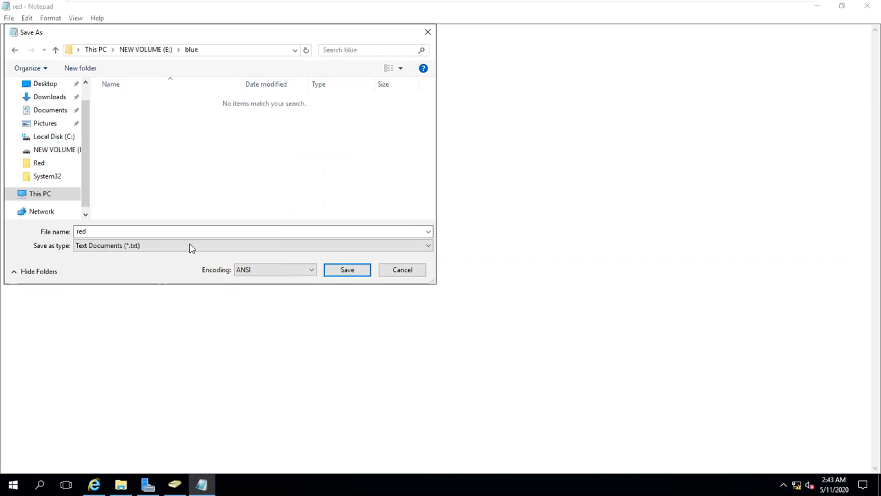
# Save the page code in the blue folder as blue.html with the file type All Files
pyautogui.click(111, 231)
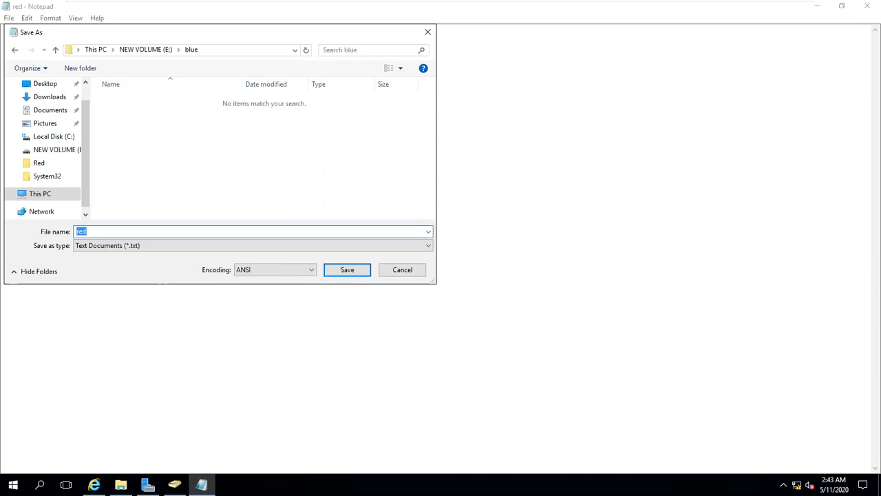
pyautogui.write('blue.html')
pyautogui.press('Tab')
pyautogui.press('Down')
pyautogui.click(353, 272)
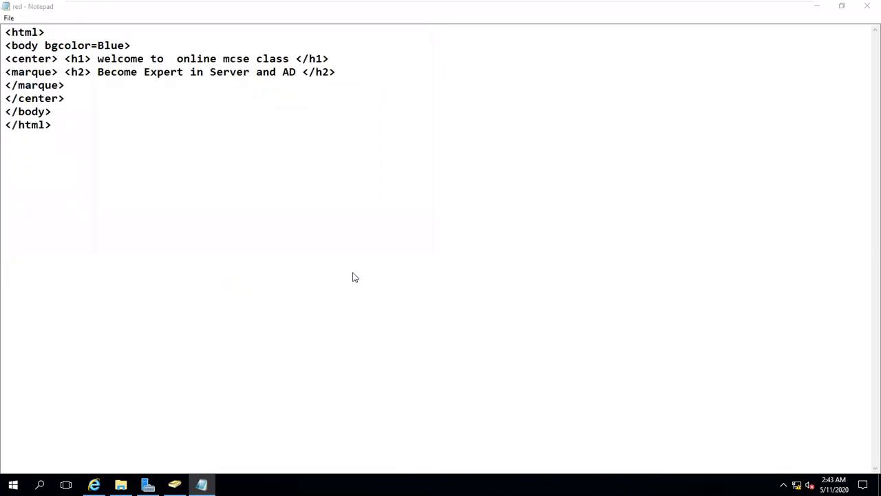
# Open the blue HTML file from the blue folder in File Explorer to check the page, and close all browser tabs
pyautogui.hotkey('alt', 'Tab')
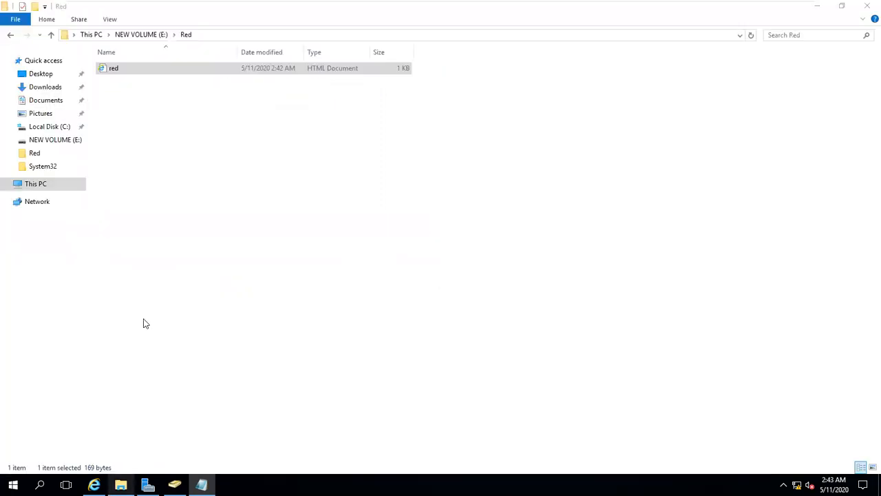
pyautogui.click(9, 35)
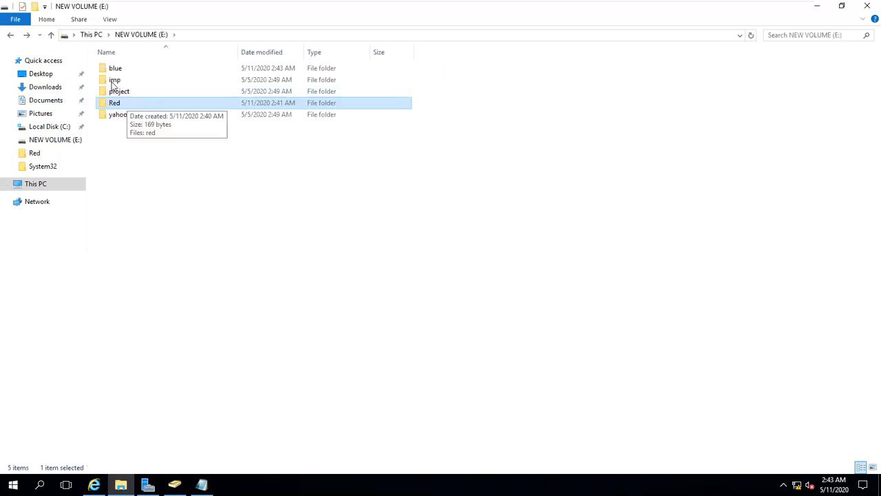
pyautogui.doubleClick(115, 69)
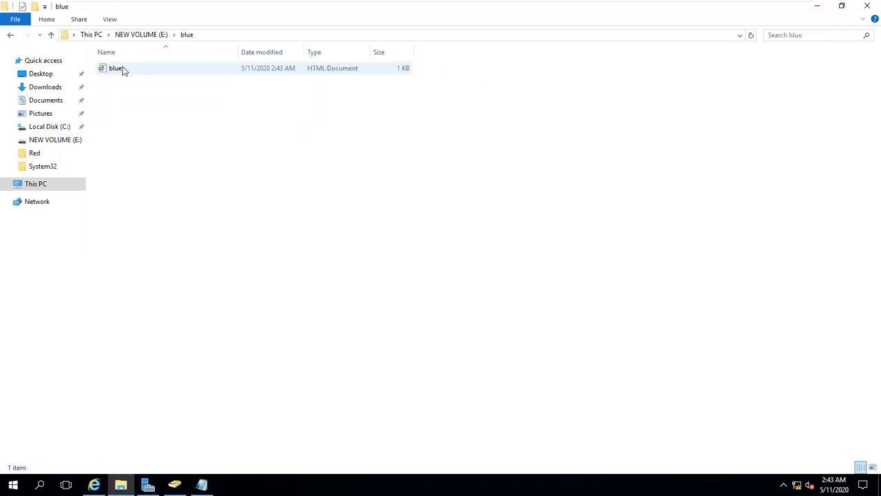
pyautogui.doubleClick(120, 69)
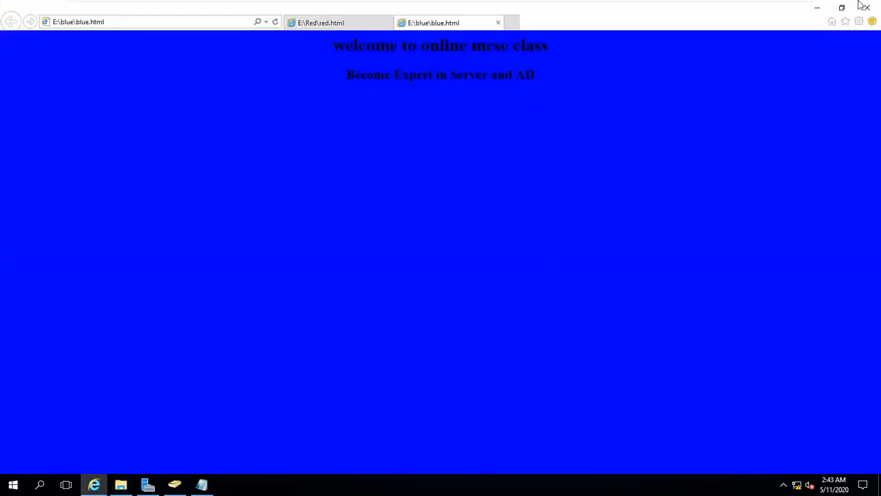
pyautogui.click(864, 7)
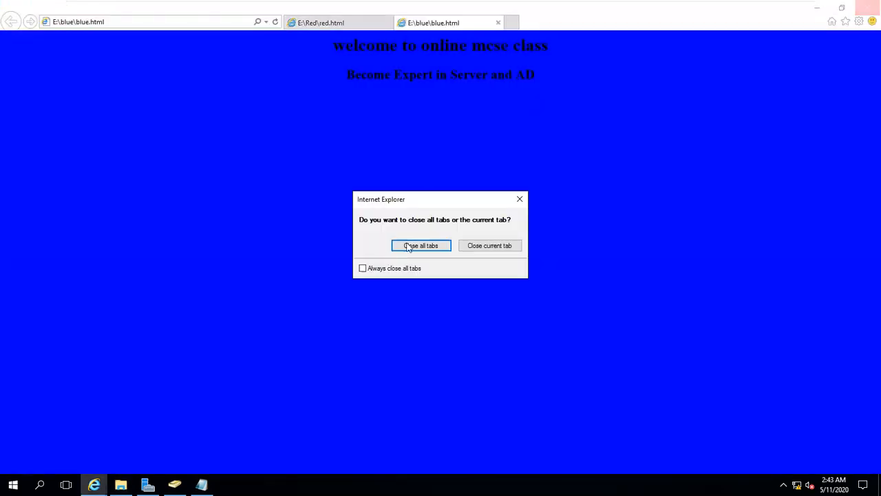
pyautogui.click(408, 248)
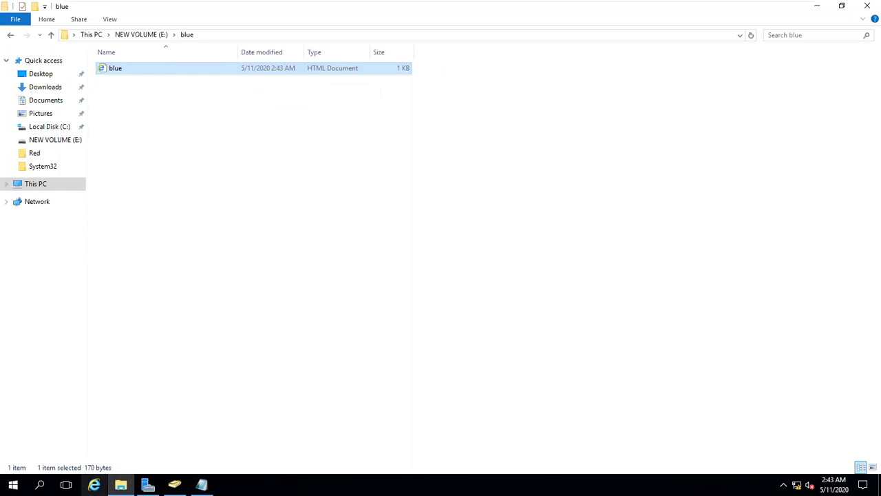
# Switch to Server Manager and start adding roles with a role-based installation on dc1.onlinemcse.com from the server pool
pyautogui.click(148, 485)
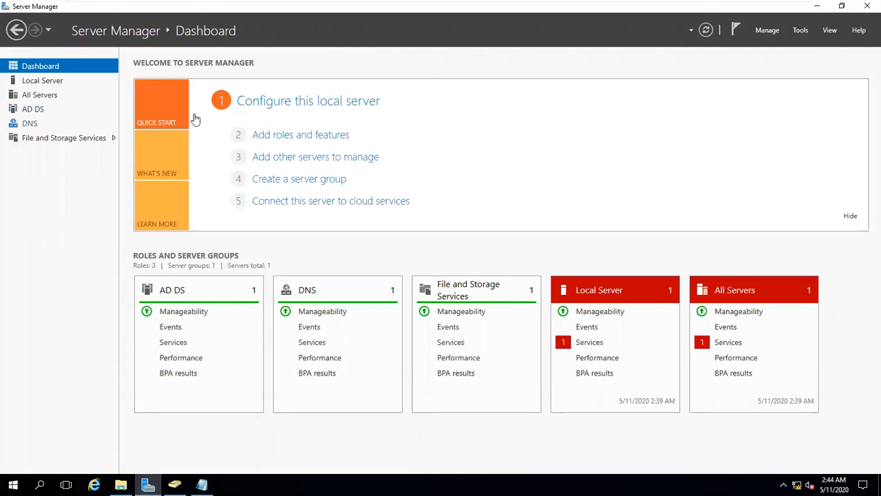
pyautogui.click(288, 136)
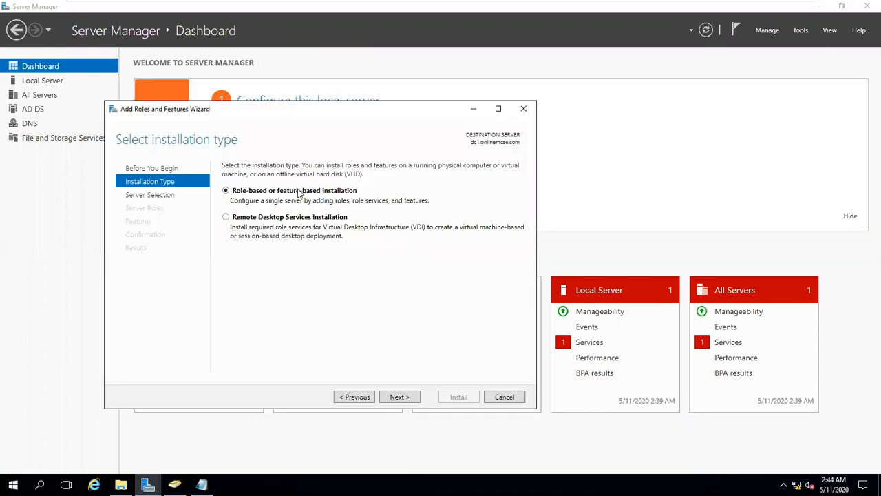
pyautogui.click(396, 398)
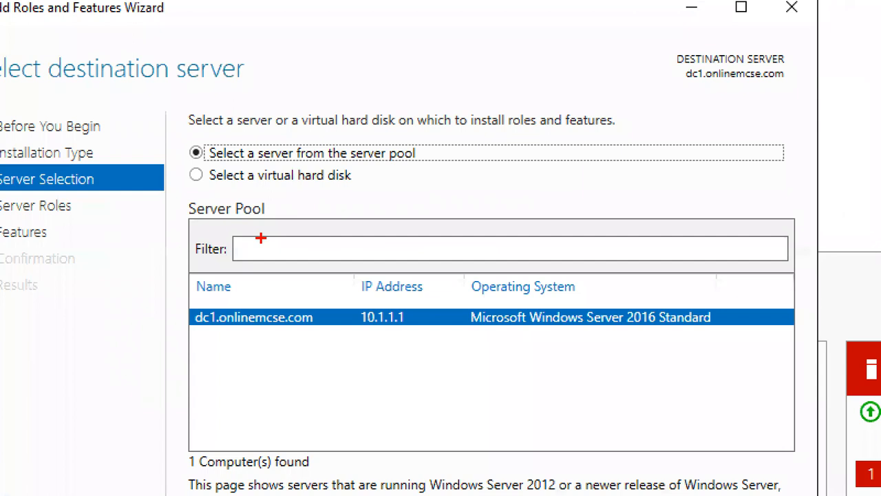
pyautogui.moveTo(267, 248)
pyautogui.mouseDown()
pyautogui.moveTo(220, 299)
pyautogui.moveTo(247, 303)
pyautogui.mouseUp()
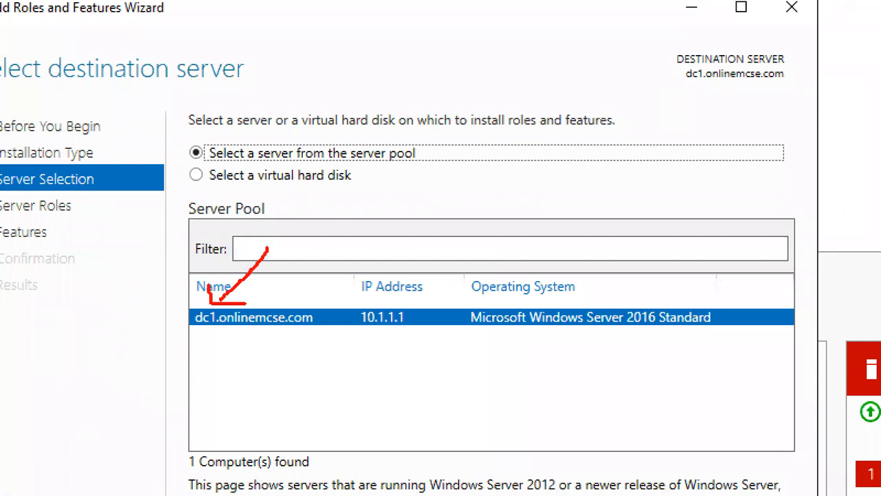
pyautogui.moveTo(355, 339); pyautogui.dragTo(403, 339)
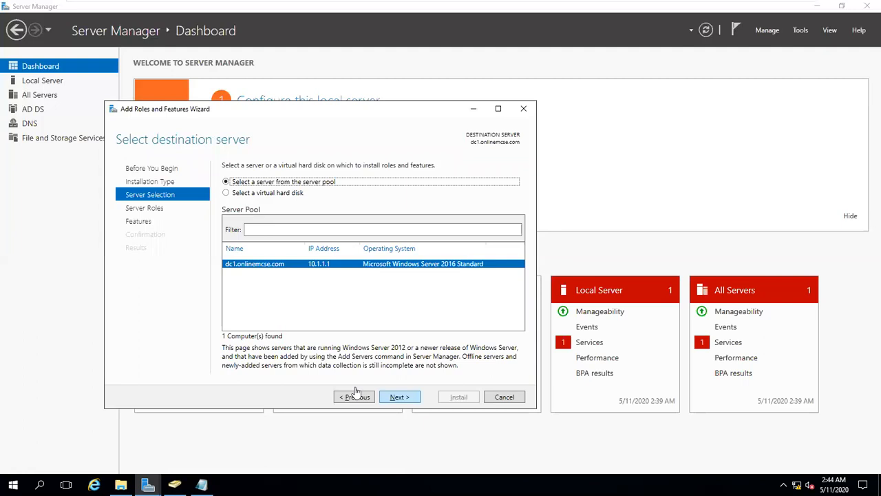
pyautogui.click(398, 397)
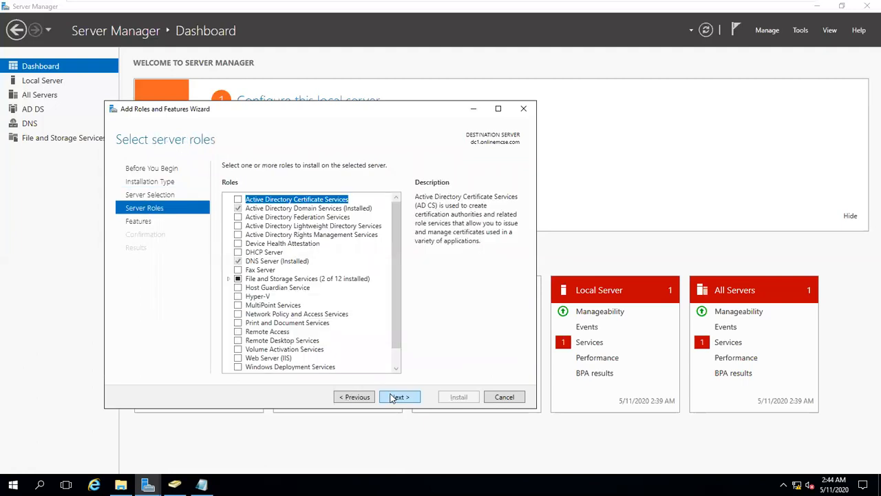
# Select the Web Server (IIS) role with its management tools, keep the default features and proceed to the role services
pyautogui.click(252, 359)
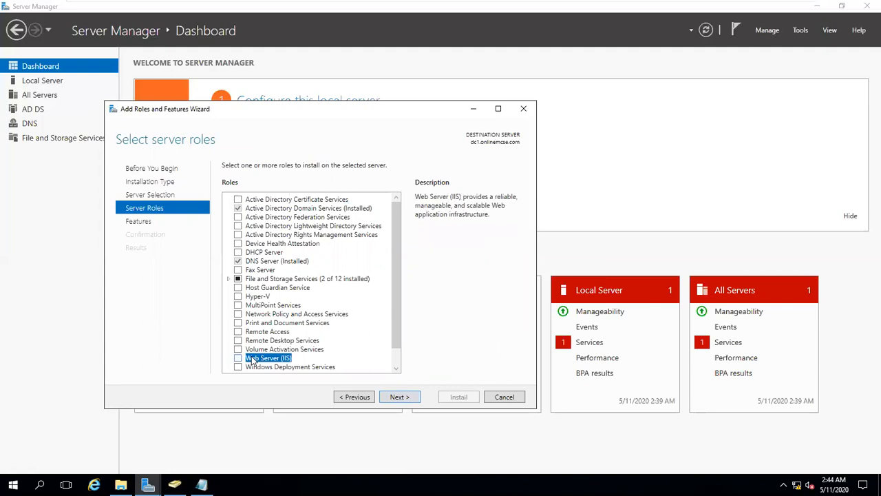
pyautogui.click(238, 358)
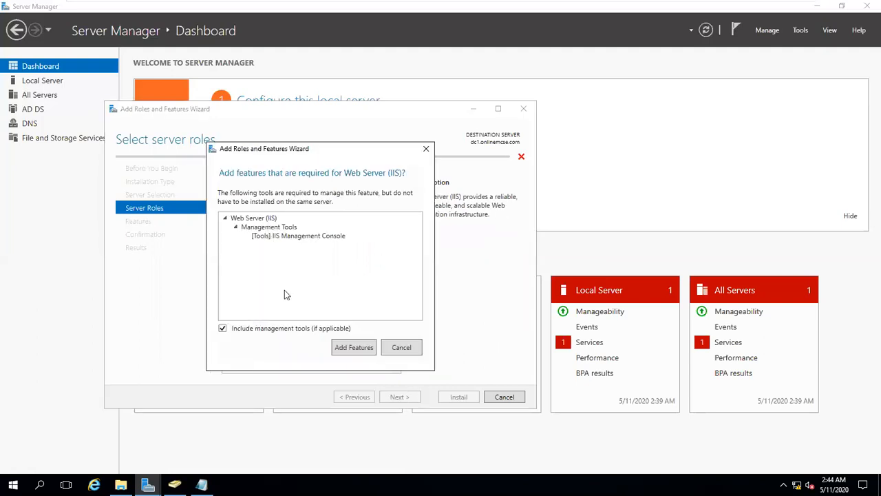
pyautogui.click(352, 347)
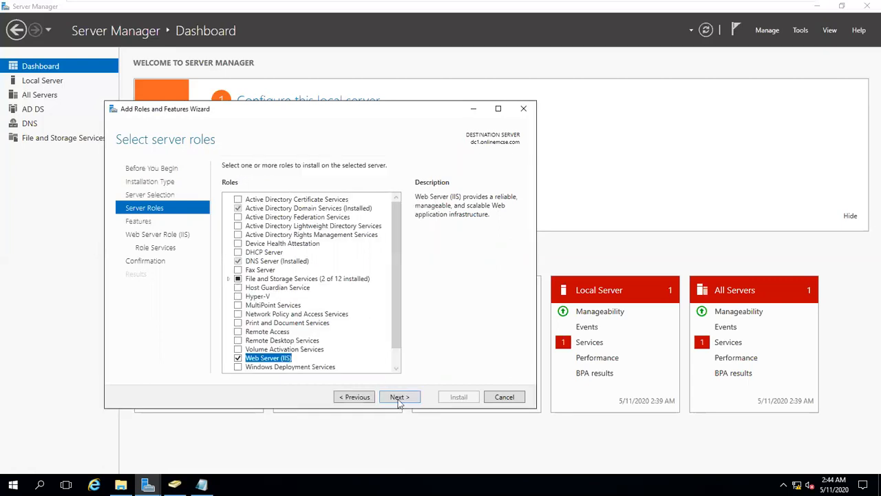
pyautogui.click(396, 402)
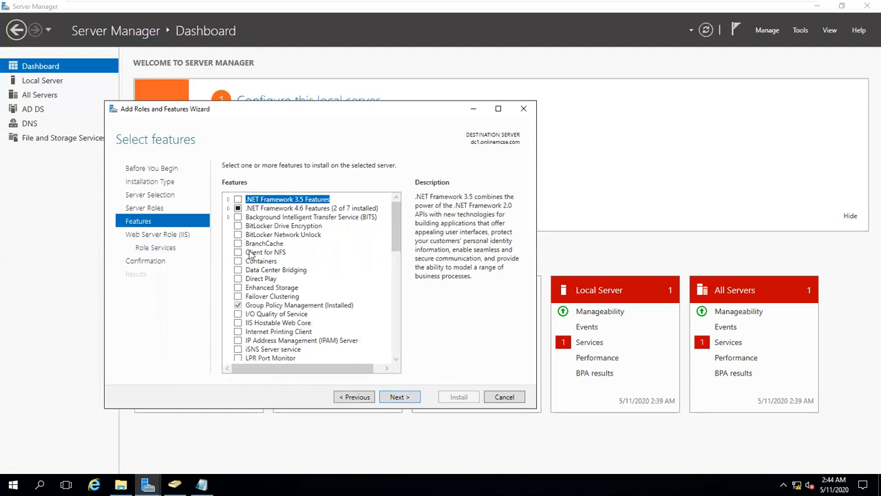
pyautogui.click(408, 397)
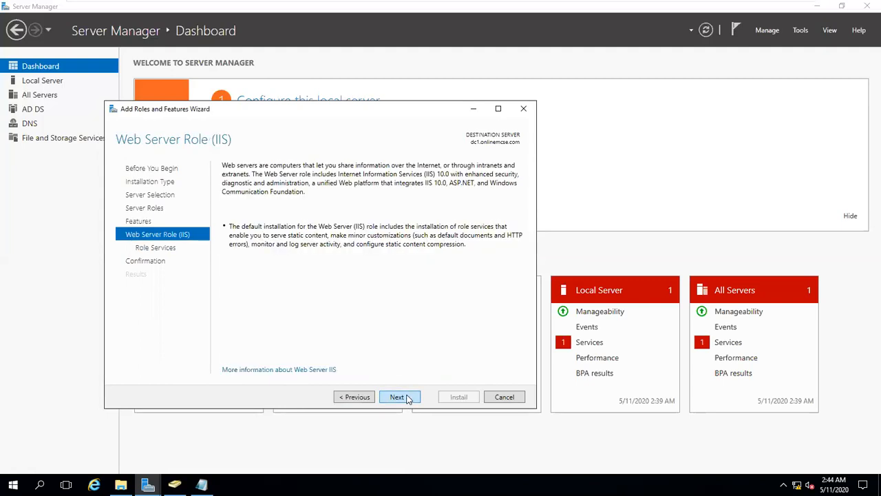
pyautogui.click(407, 398)
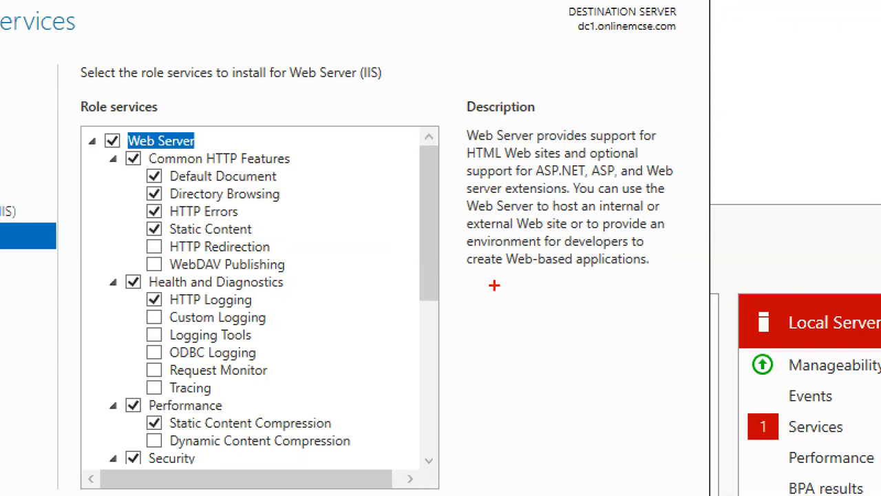
# Review the role services offered for Web Server (IIS), including Common HTTP Features, Security, FTP Server and Management Tools
pyautogui.moveTo(493, 282); pyautogui.dragTo(589, 277)
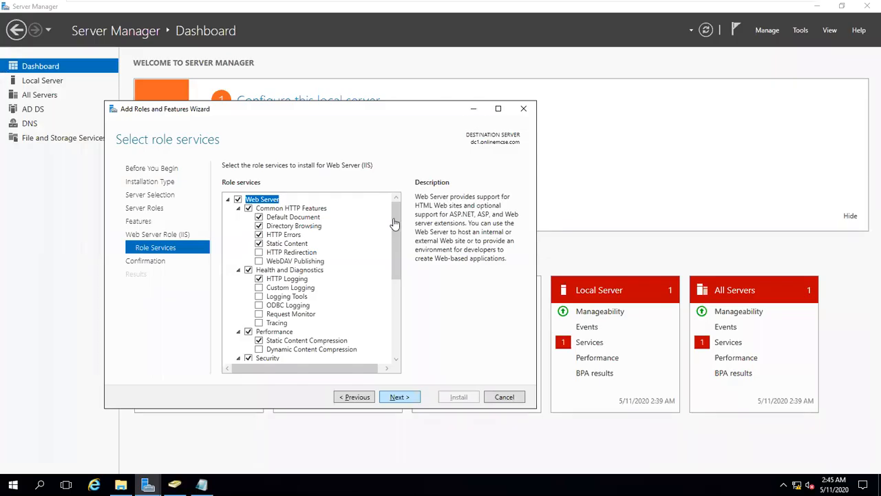
pyautogui.moveTo(393, 220); pyautogui.dragTo(392, 288)
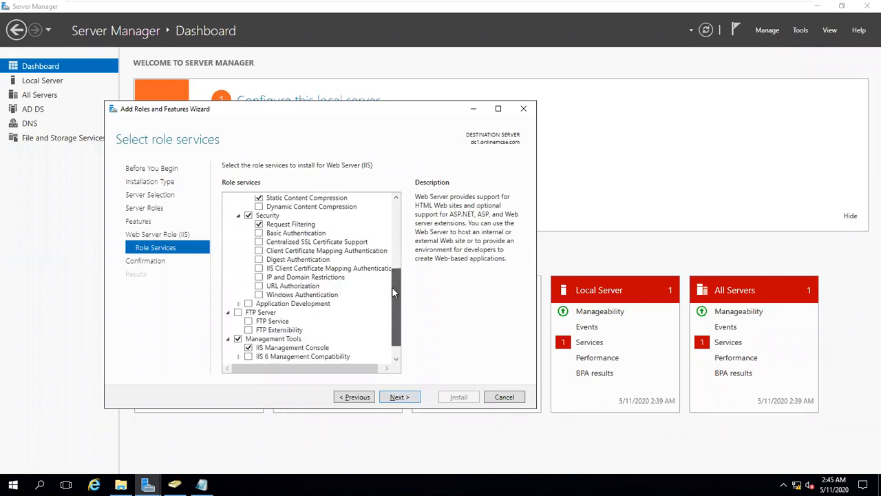
pyautogui.scroll(-1, 390, 292)
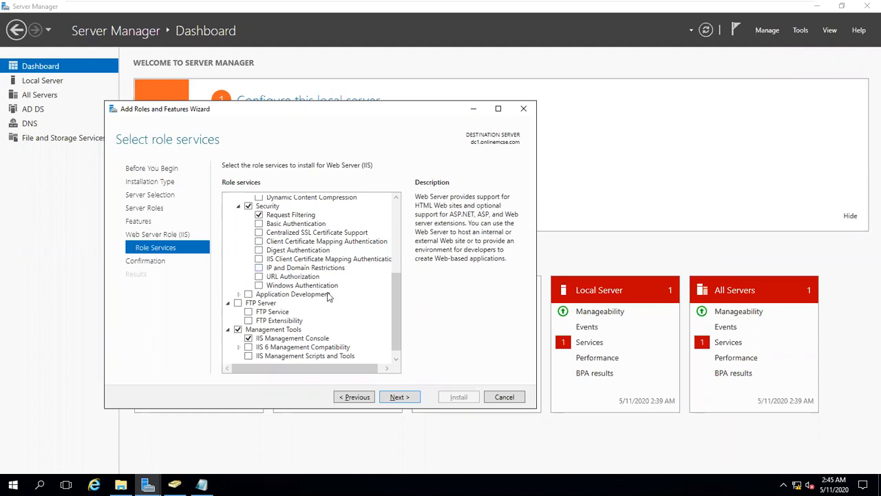
pyautogui.scroll(6, 402, 227)
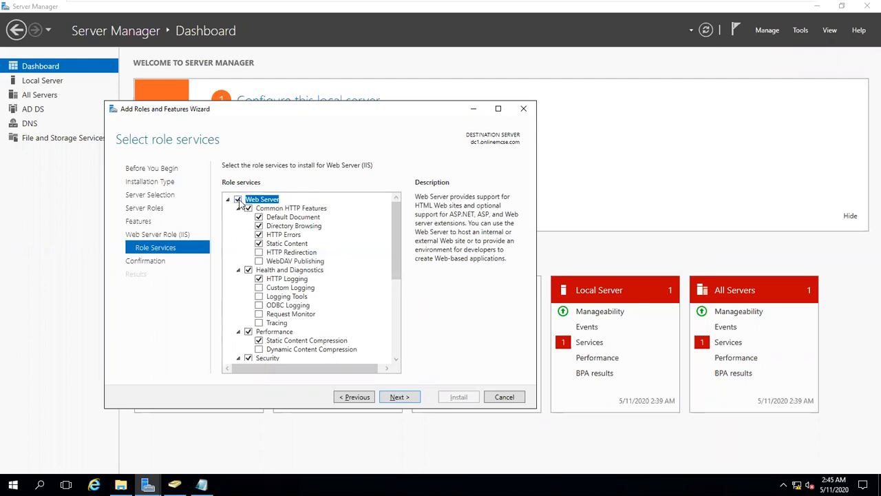
pyautogui.scroll(-1, 397, 254)
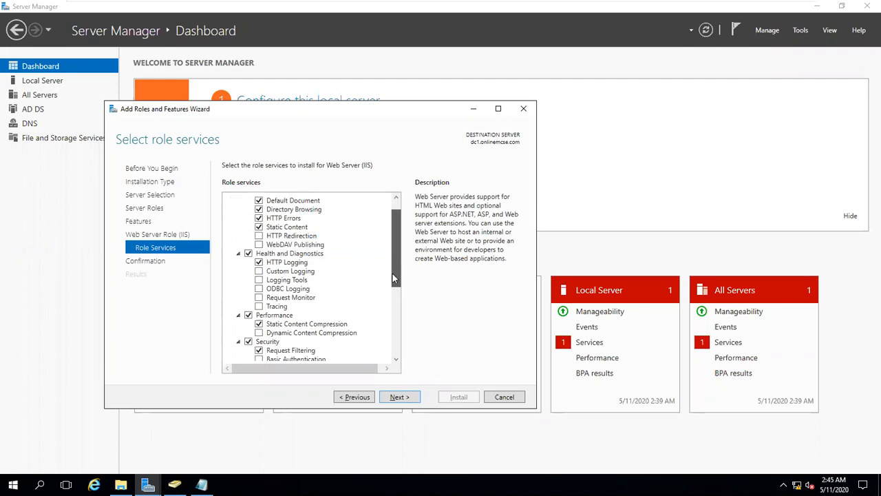
pyautogui.scroll(-3, 392, 275)
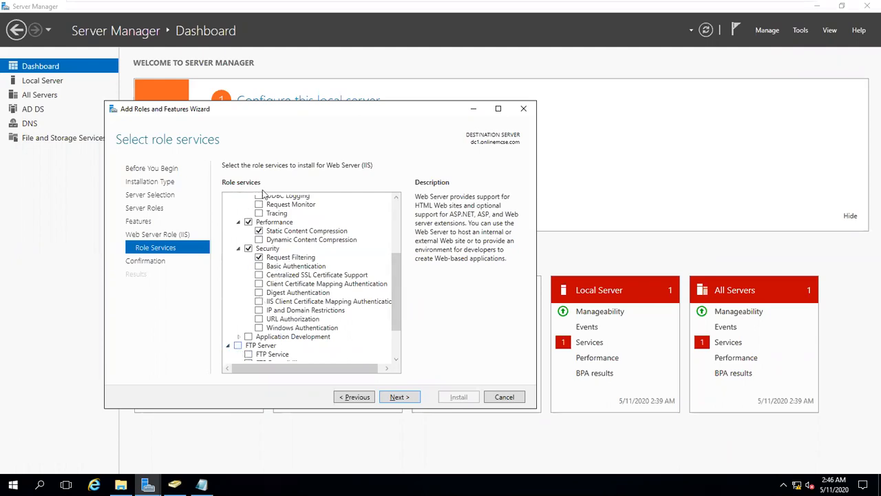
pyautogui.scroll(4, 265, 196)
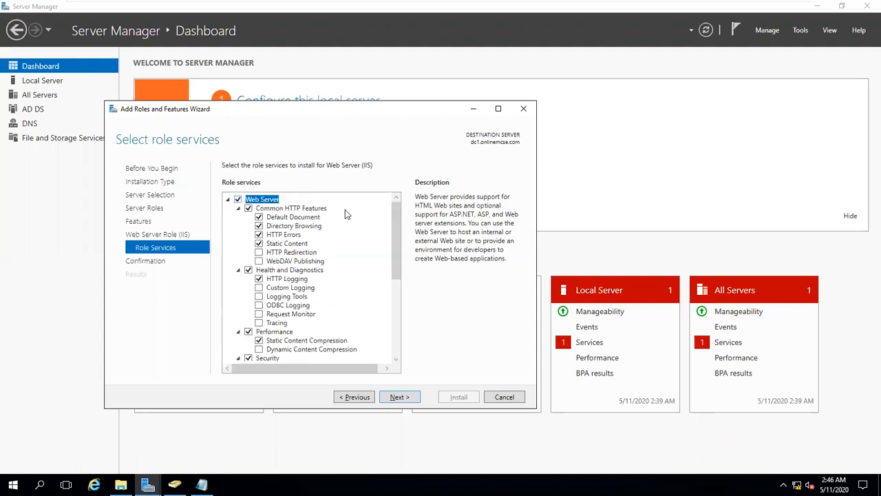
pyautogui.scroll(-4, 272, 337)
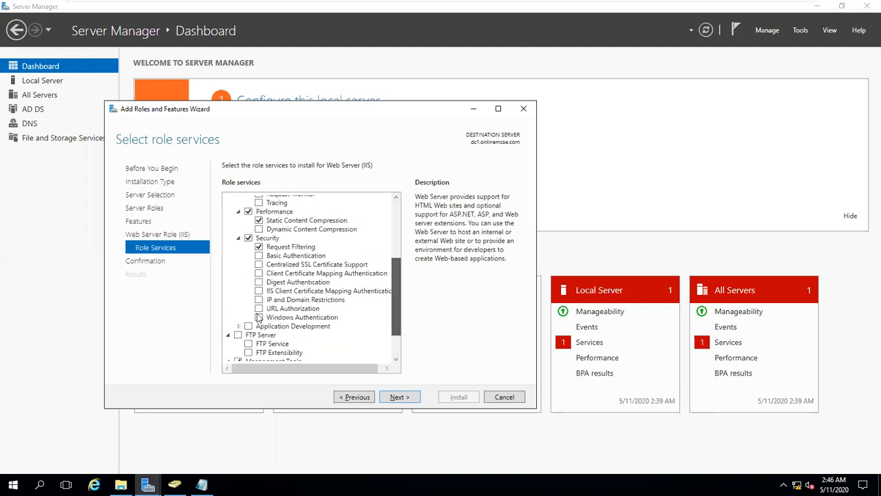
pyautogui.scroll(-2, 260, 318)
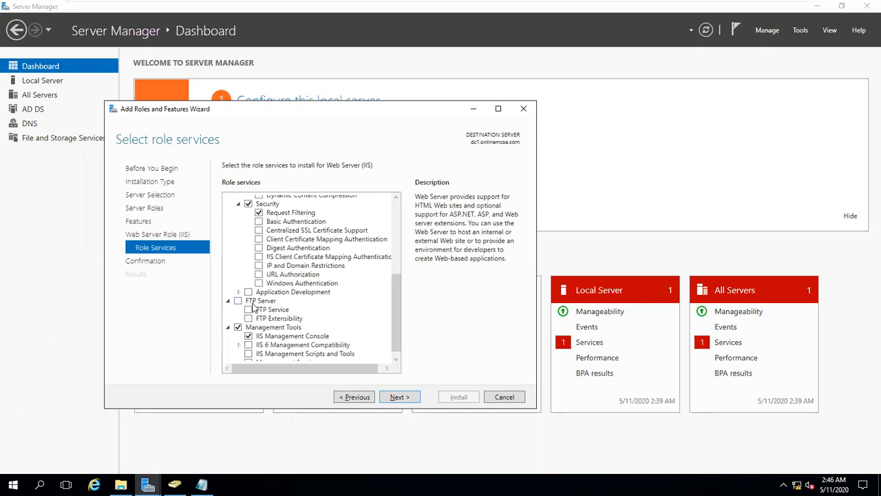
# Install Web Server (IIS) with the default role services, and close the File Explorer window showing the blue folder
pyautogui.click(397, 397)
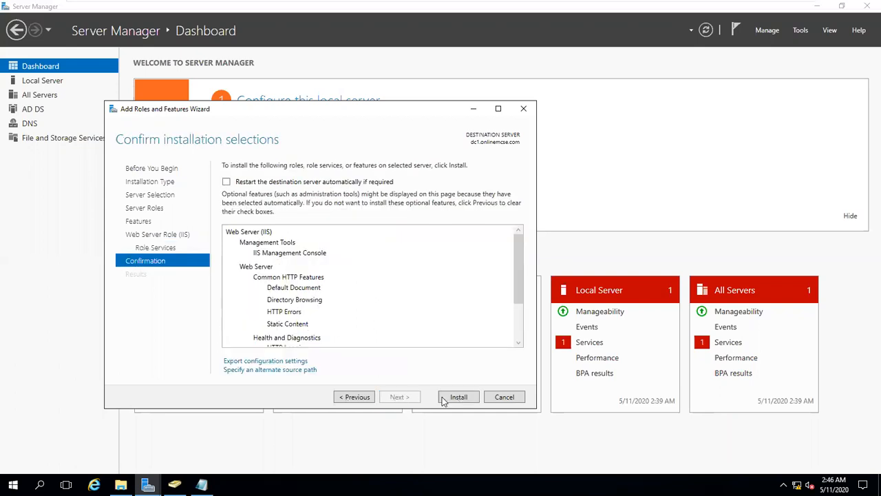
pyautogui.click(452, 397)
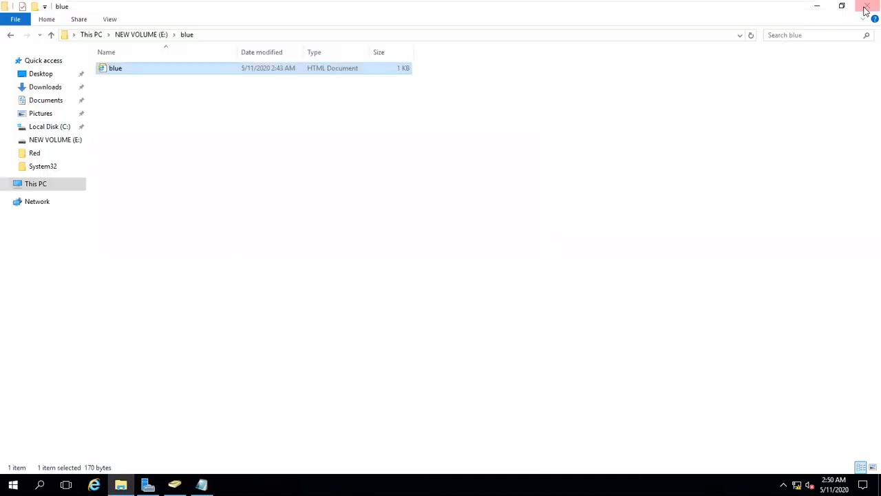
pyautogui.click(864, 7)
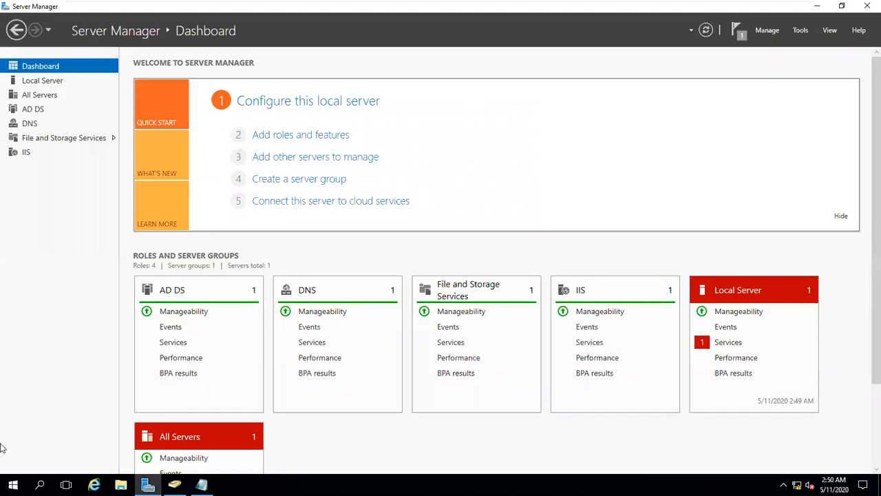
# Add Internet Information Services (IIS) Manager from Windows Administrative Tools as a tile in Start
pyautogui.click(800, 31)
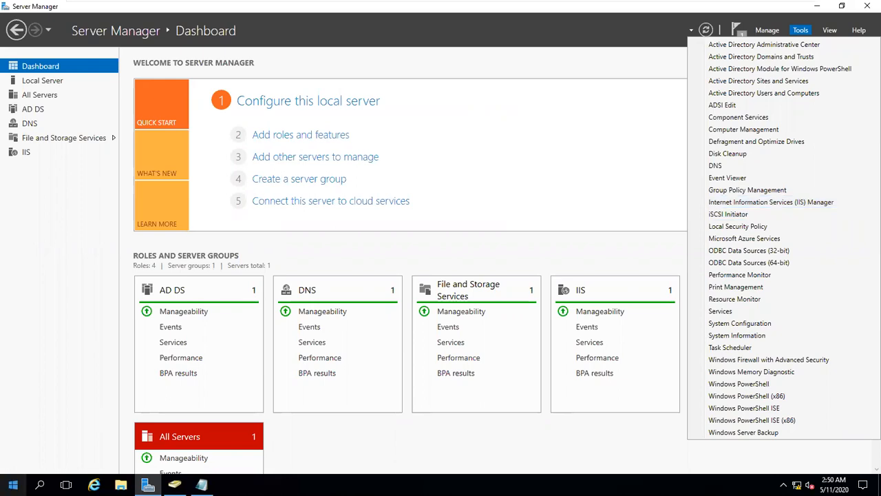
pyautogui.click(12, 485)
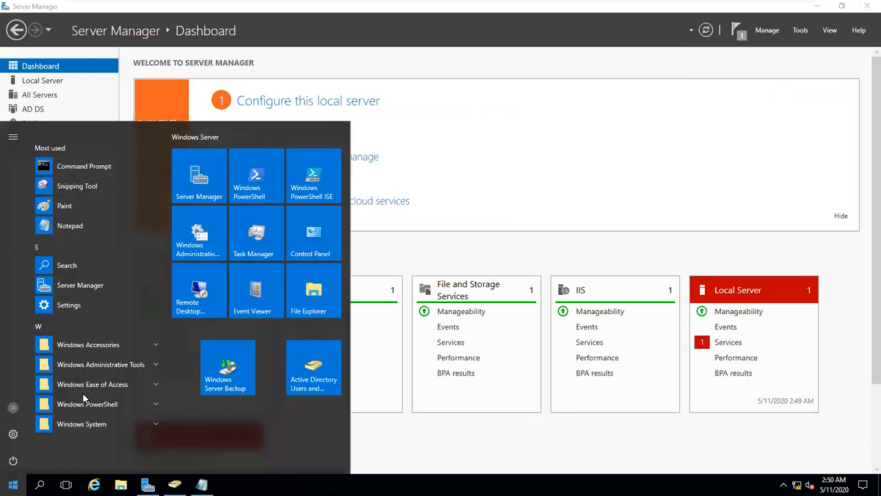
pyautogui.click(120, 364)
pyautogui.scroll(-1, 119, 375)
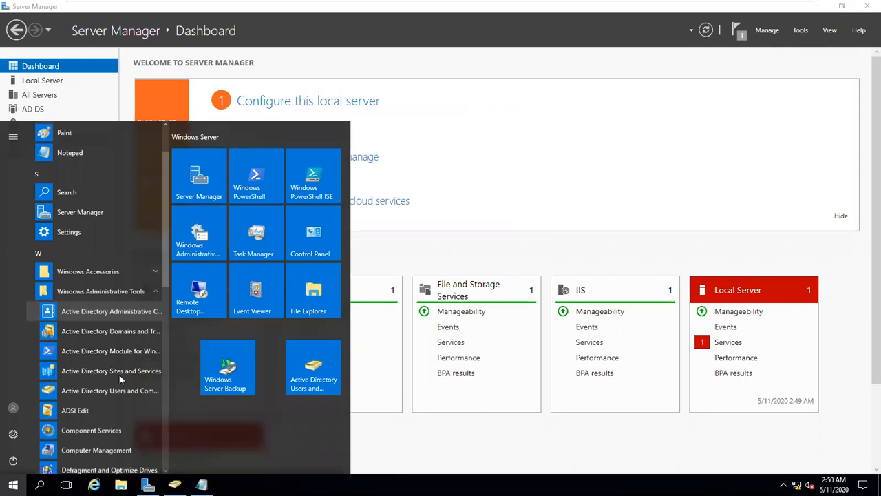
pyautogui.scroll(-2, 117, 375)
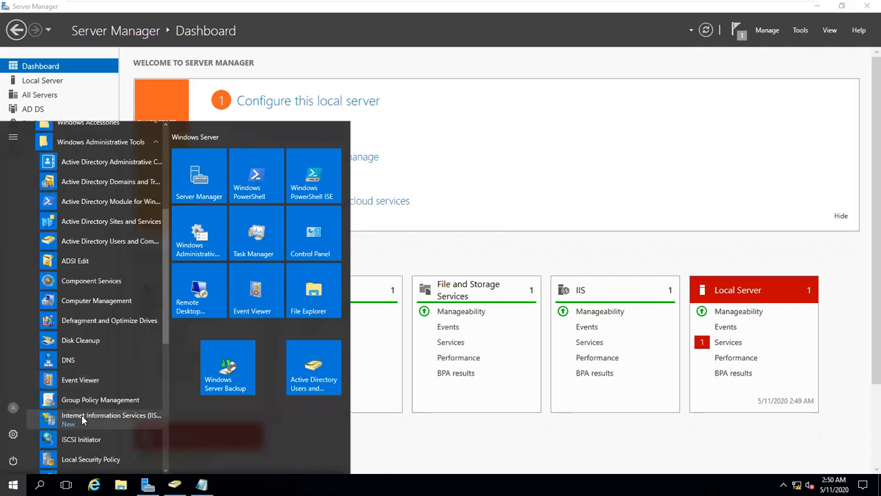
pyautogui.click(82, 417)
pyautogui.moveTo(206, 427); pyautogui.dragTo(114, 411)
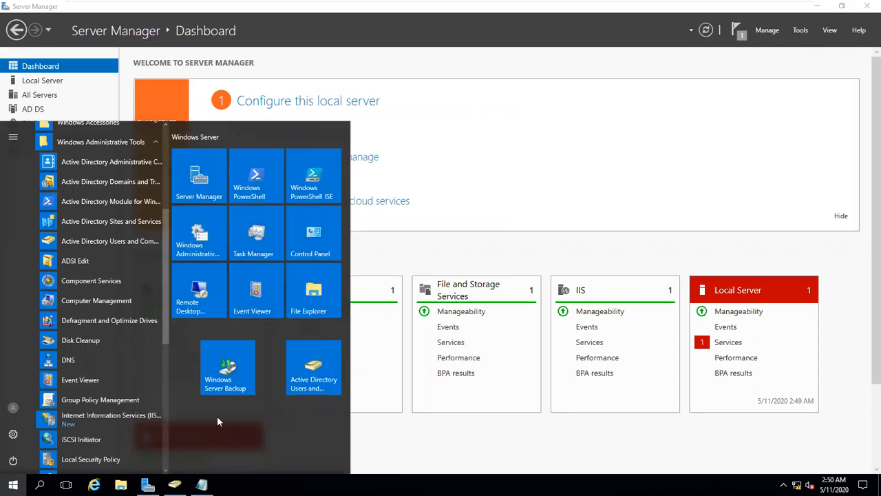
pyautogui.moveTo(298, 423); pyautogui.dragTo(299, 404)
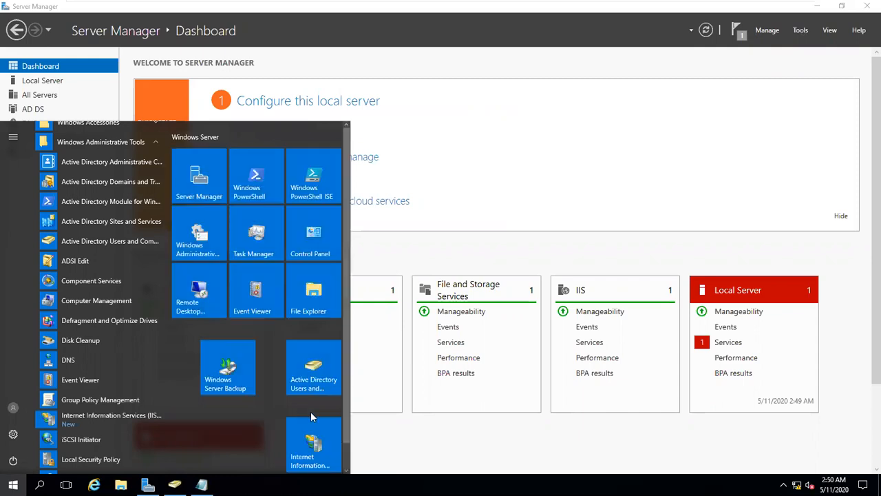
# Open Internet Information Services (IIS) Manager from its Start tile, minimize Server Manager and show the Sites list of DC1
pyautogui.click(288, 426)
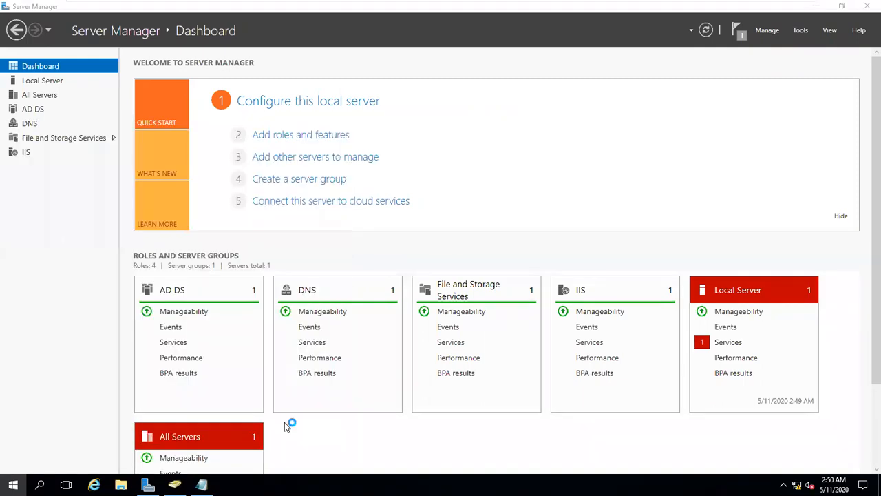
pyautogui.click(817, 9)
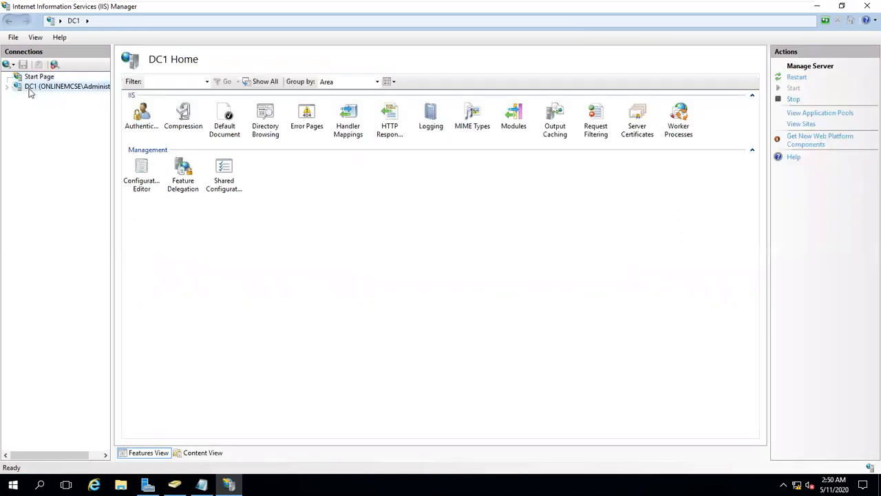
pyautogui.click(9, 88)
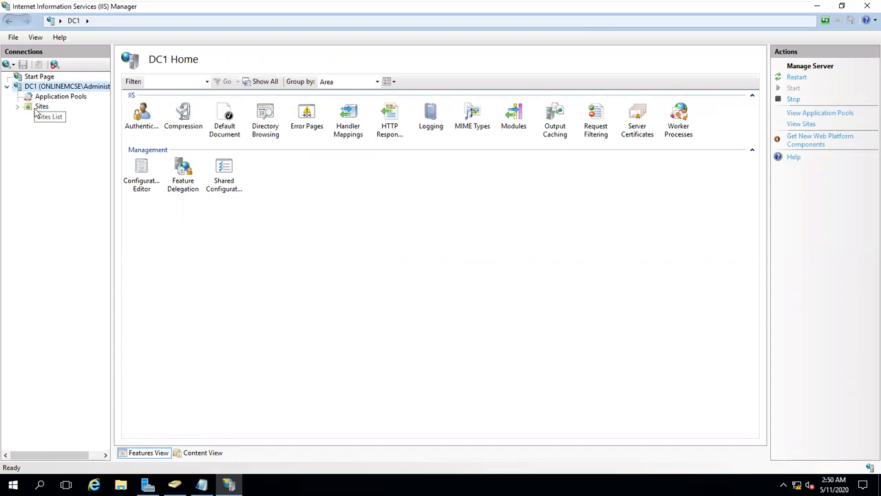
pyautogui.click(36, 108)
pyautogui.rightClick(57, 120)
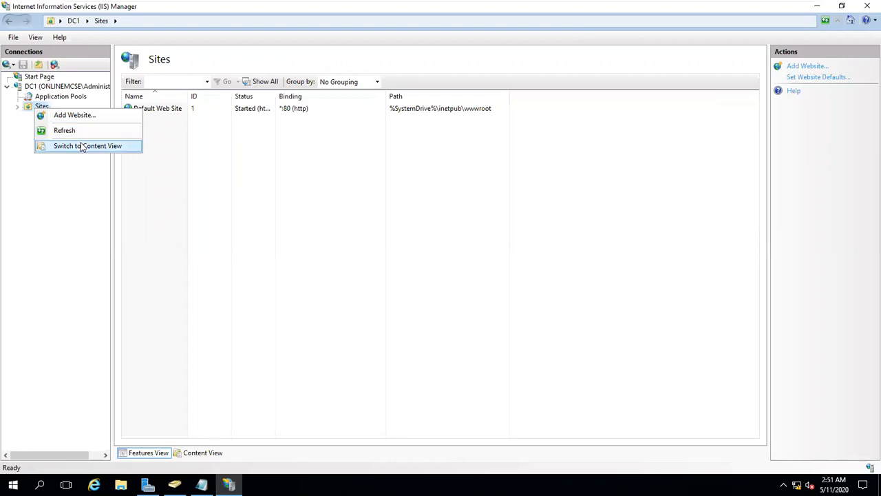
# Switch to Server Manager and take a role-based Add Roles and Features installation on dc1.onlinemcse.com as far as the server roles list
pyautogui.click(148, 484)
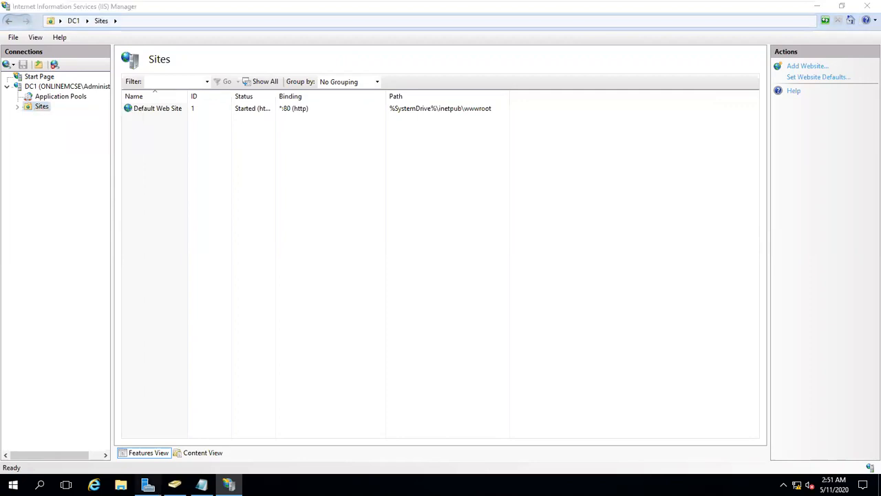
pyautogui.click(301, 135)
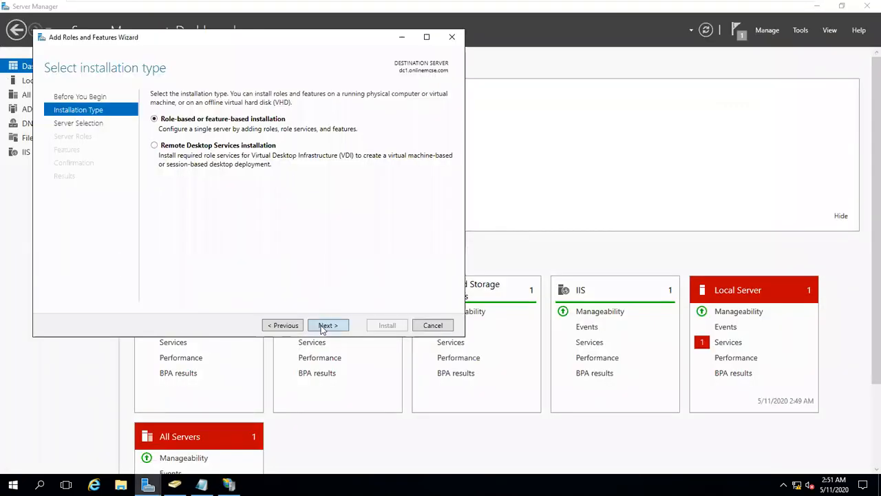
pyautogui.click(322, 327)
pyautogui.click(333, 325)
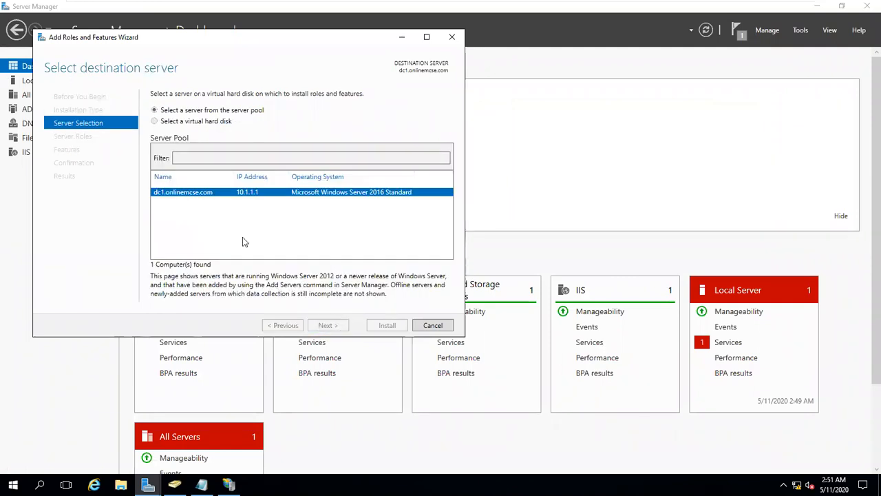
pyautogui.scroll(-1, 165, 274)
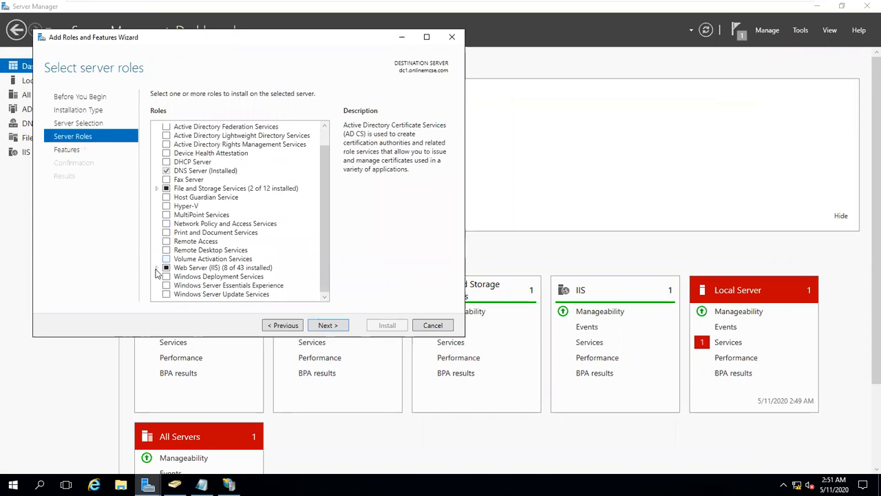
# Select FTP Server under Web Server (IIS) and install it with its FTP Service
pyautogui.click(156, 267)
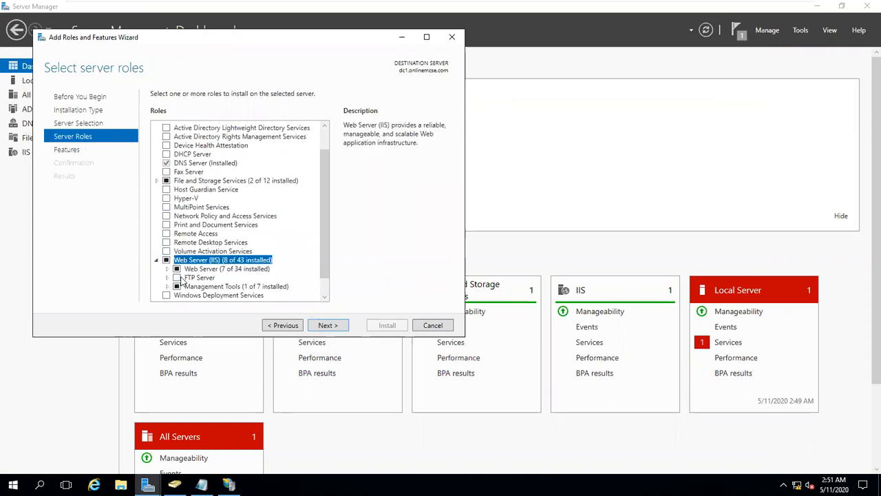
pyautogui.click(178, 278)
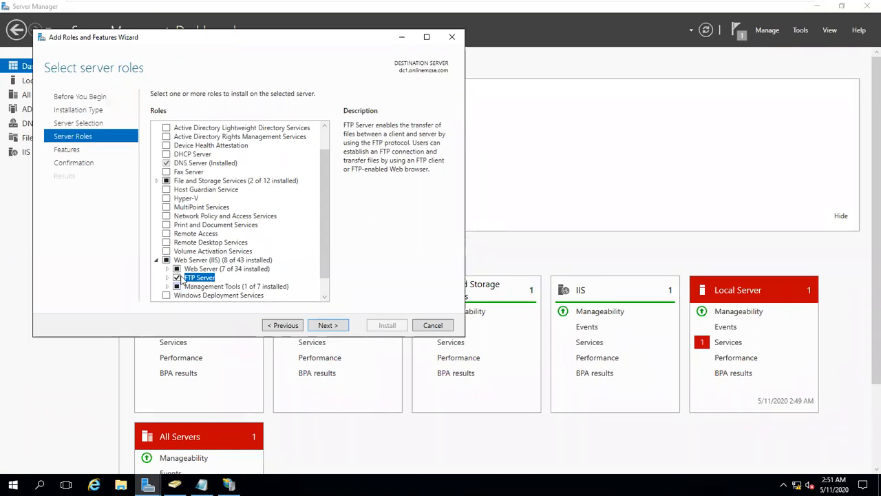
pyautogui.doubleClick(203, 269)
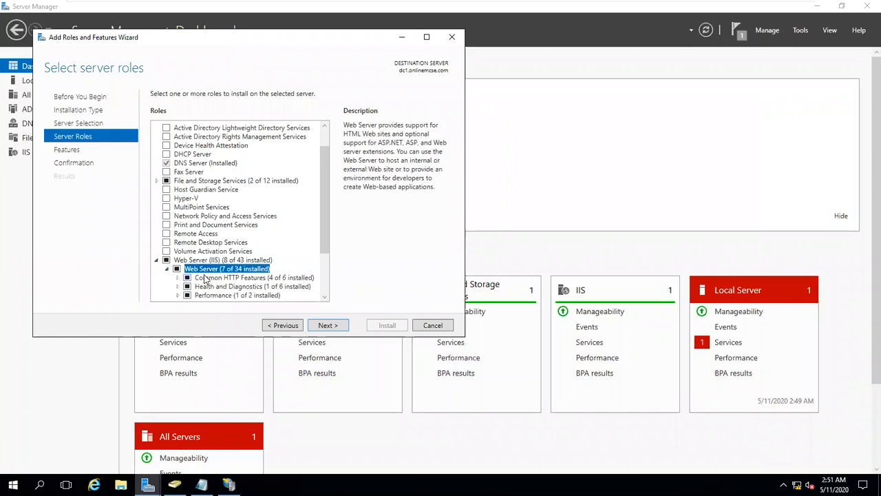
pyautogui.scroll(-2, 185, 241)
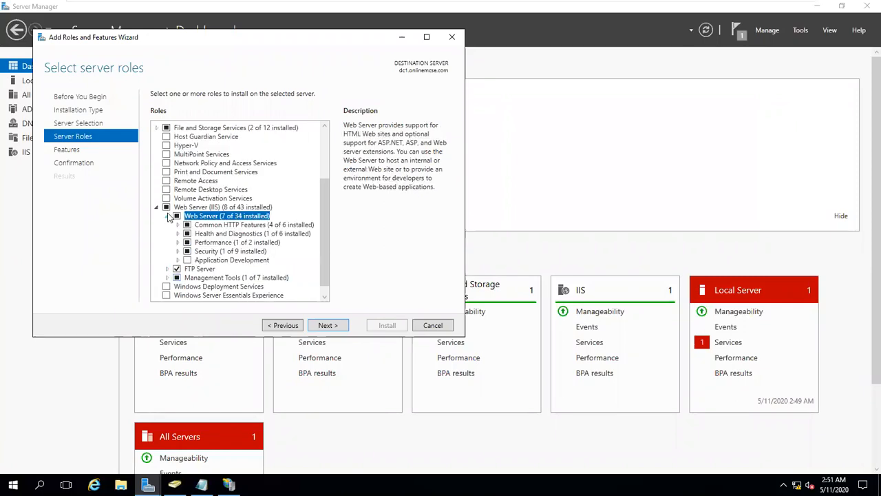
pyautogui.click(168, 216)
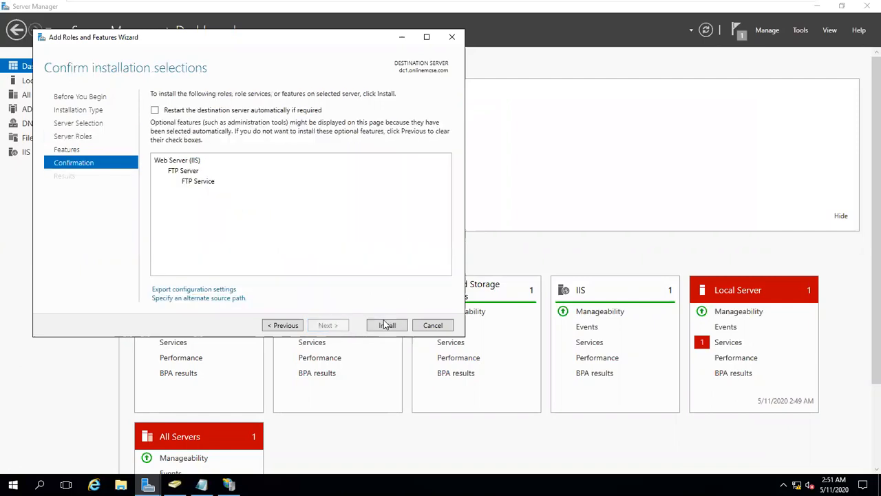
pyautogui.click(387, 325)
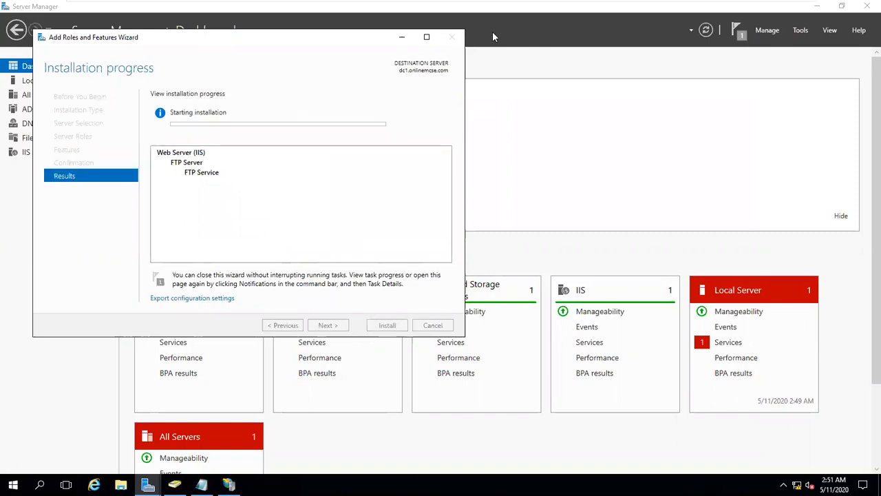
# Return to Internet Information Services (IIS) Manager and start adding a website under Sites
pyautogui.click(229, 484)
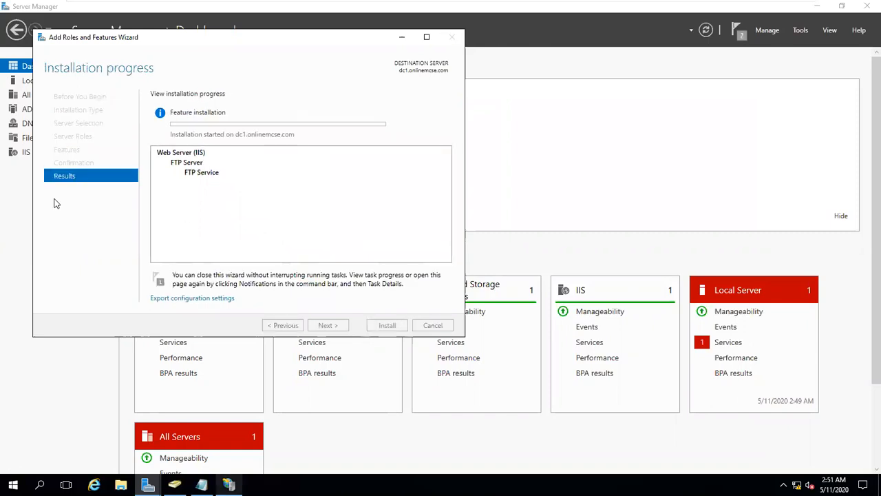
pyautogui.rightClick(36, 111)
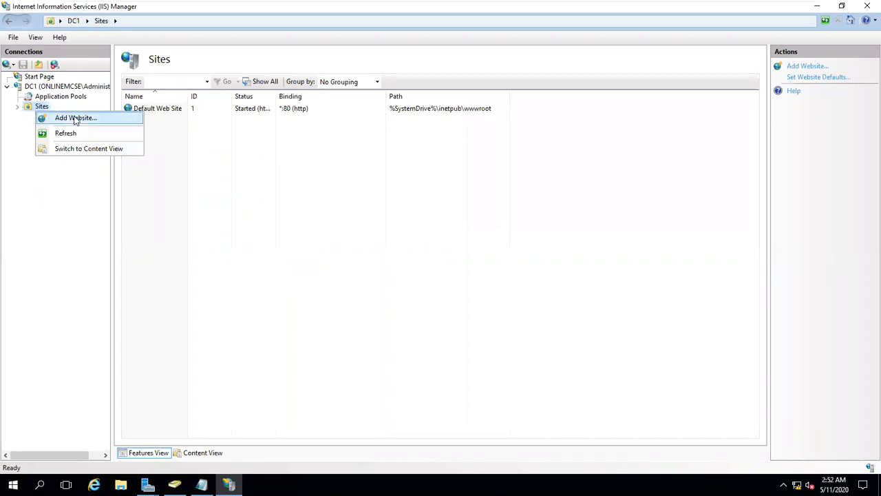
pyautogui.click(390, 28)
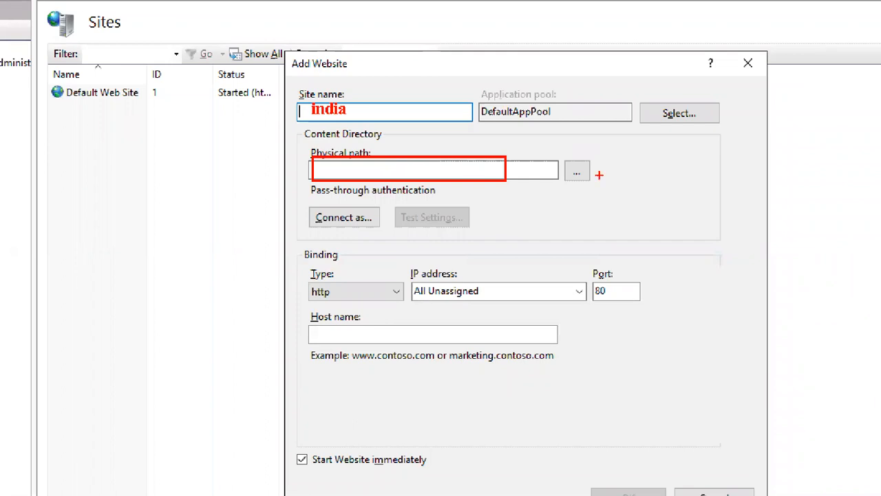
pyautogui.moveTo(590, 128)
pyautogui.mouseDown()
pyautogui.moveTo(556, 157)
pyautogui.moveTo(573, 159)
pyautogui.mouseUp()
pyautogui.moveTo(459, 254)
pyautogui.mouseDown()
pyautogui.moveTo(480, 297)
pyautogui.moveTo(453, 270)
pyautogui.mouseUp()
pyautogui.moveTo(357, 280)
pyautogui.mouseDown()
pyautogui.moveTo(299, 292)
pyautogui.moveTo(353, 279)
pyautogui.moveTo(397, 302)
pyautogui.mouseUp()
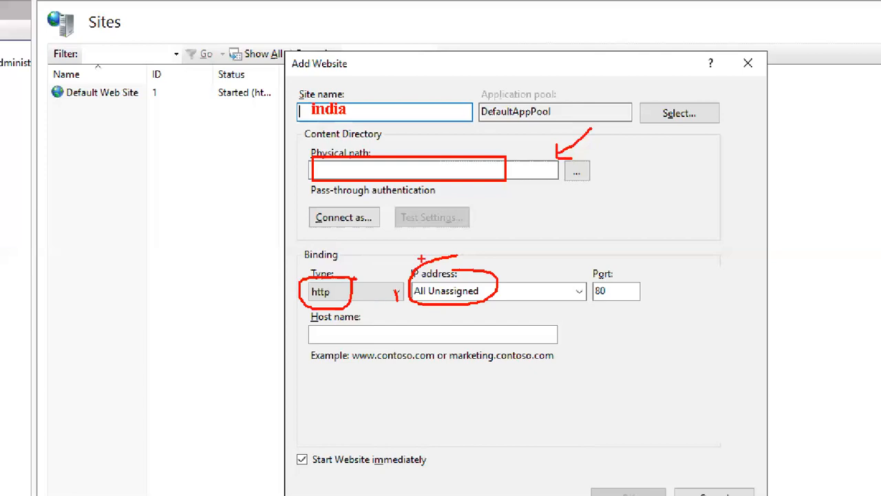
pyautogui.moveTo(632, 270)
pyautogui.mouseDown()
pyautogui.moveTo(588, 300)
pyautogui.moveTo(642, 268)
pyautogui.mouseUp()
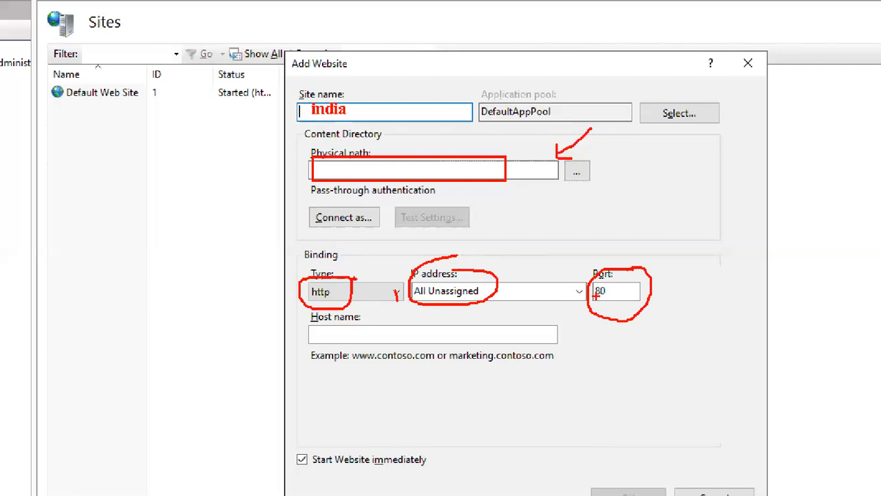
pyautogui.moveTo(352, 310)
pyautogui.mouseDown()
pyautogui.moveTo(397, 318)
pyautogui.moveTo(387, 368)
pyautogui.moveTo(402, 321)
pyautogui.mouseUp()
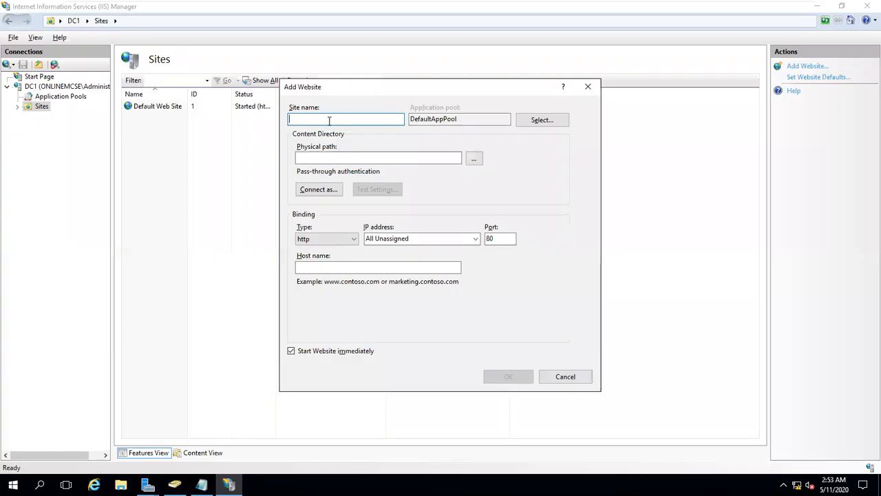
# Name the new website india and set its physical path to the Red folder on drive E
pyautogui.write('india')
pyautogui.click(473, 158)
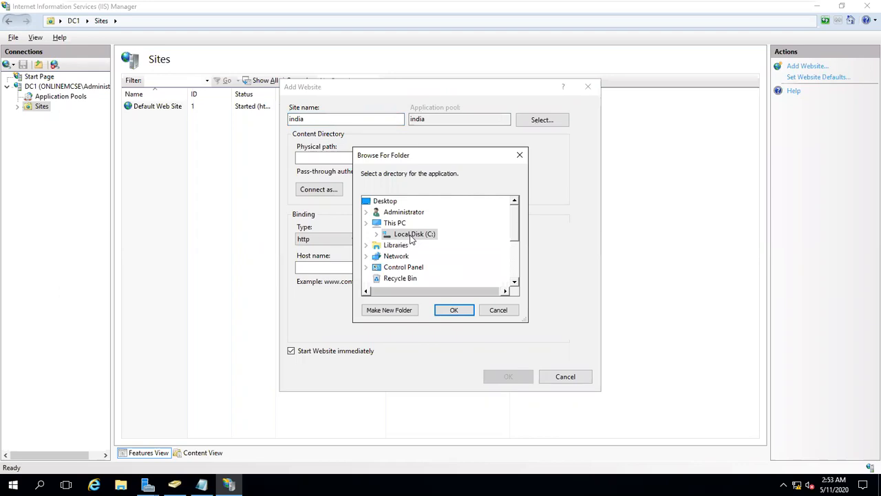
pyautogui.click(366, 200)
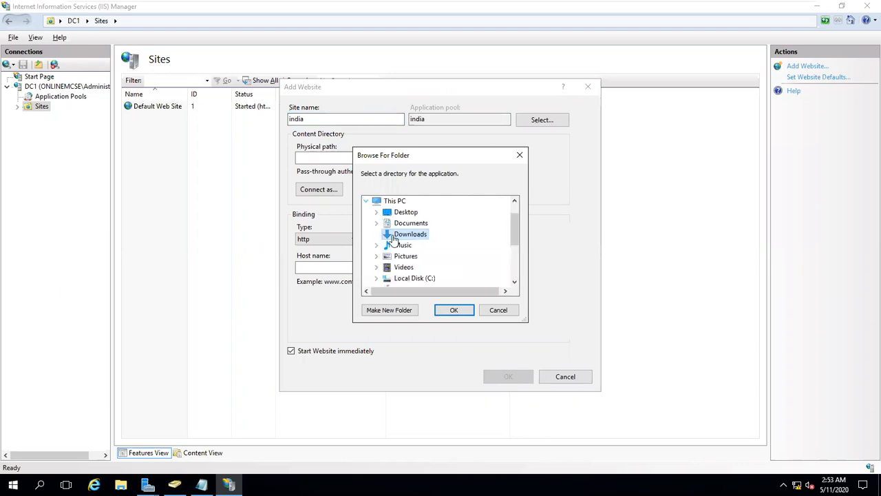
pyautogui.doubleClick(417, 226)
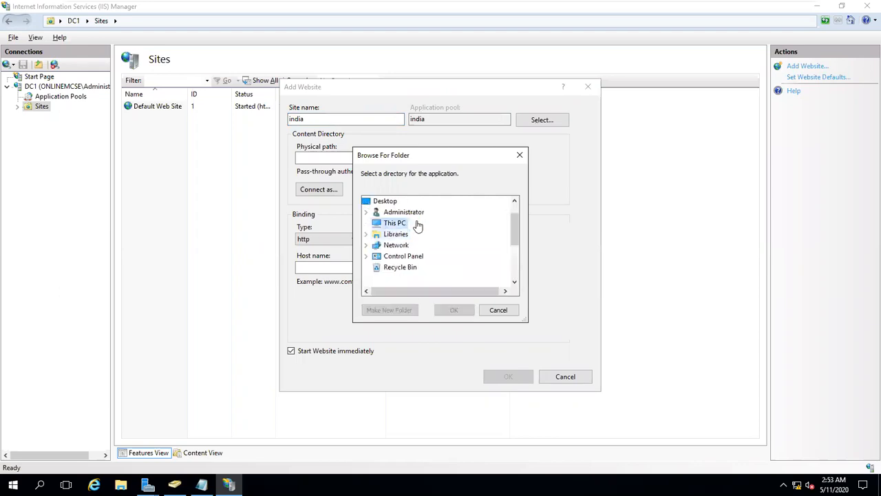
pyautogui.scroll(-4, 421, 237)
pyautogui.click(428, 214)
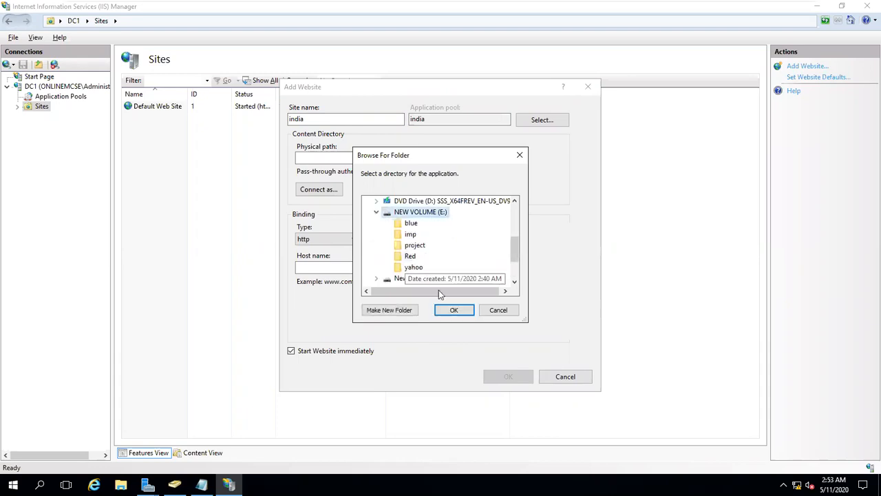
pyautogui.click(410, 256)
pyautogui.press('Return')
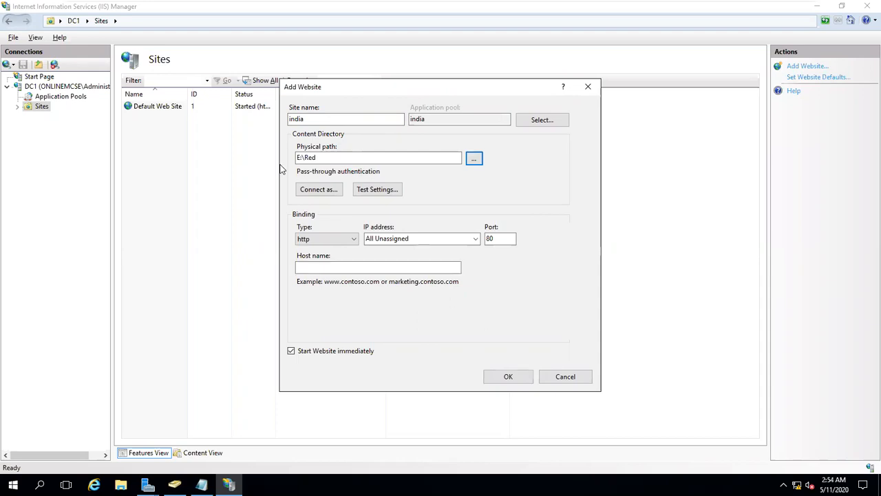
# Examine the port and SSL certificate options of an https binding, and return the binding type to http
pyautogui.click(353, 239)
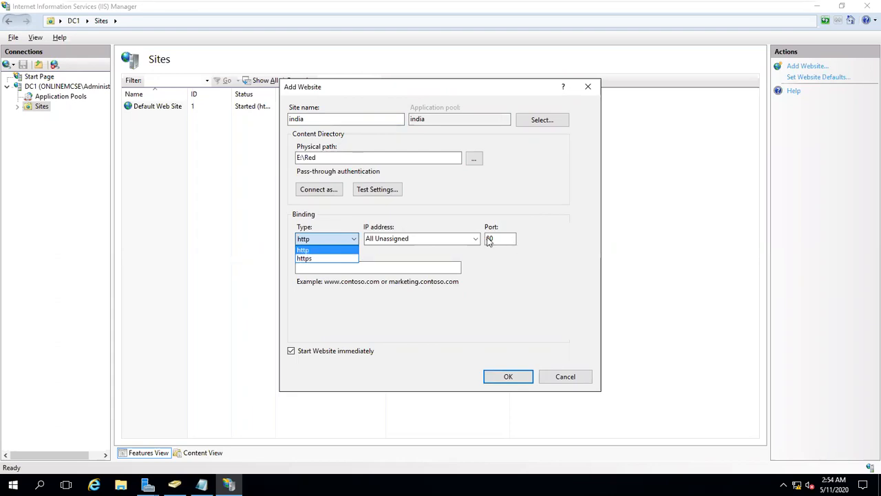
pyautogui.click(330, 260)
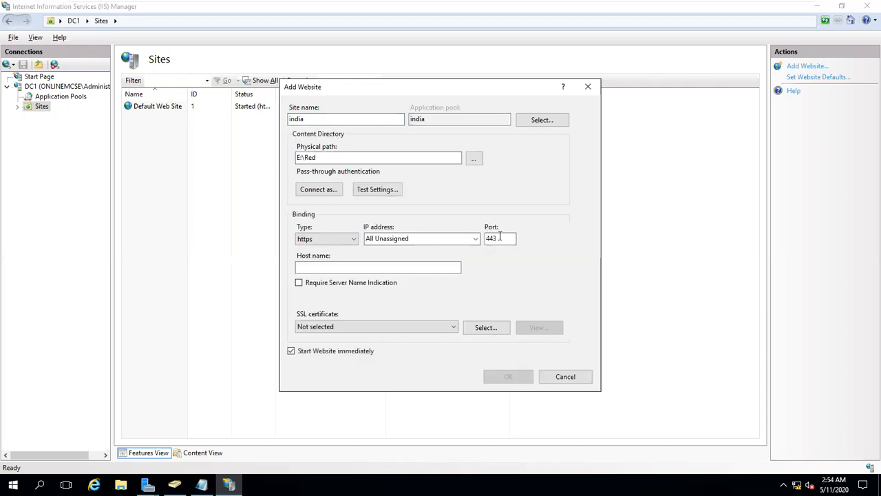
pyautogui.moveTo(500, 237); pyautogui.dragTo(461, 244)
pyautogui.click(455, 327)
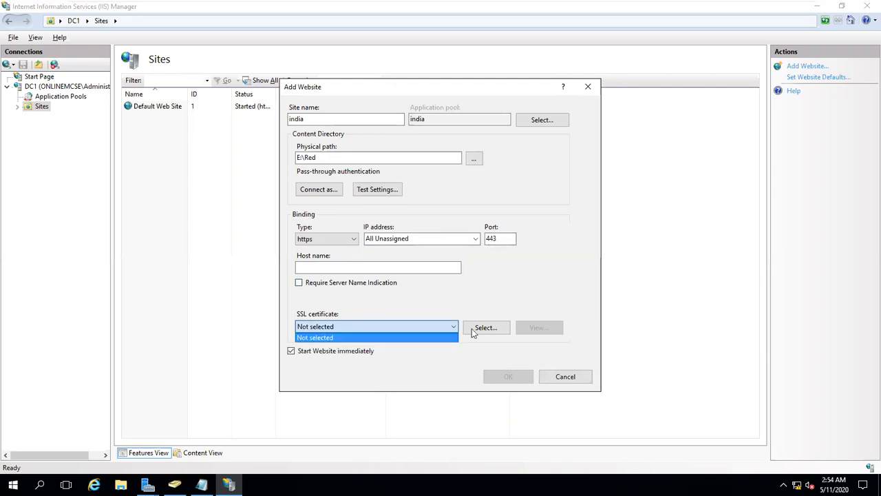
pyautogui.click(387, 170)
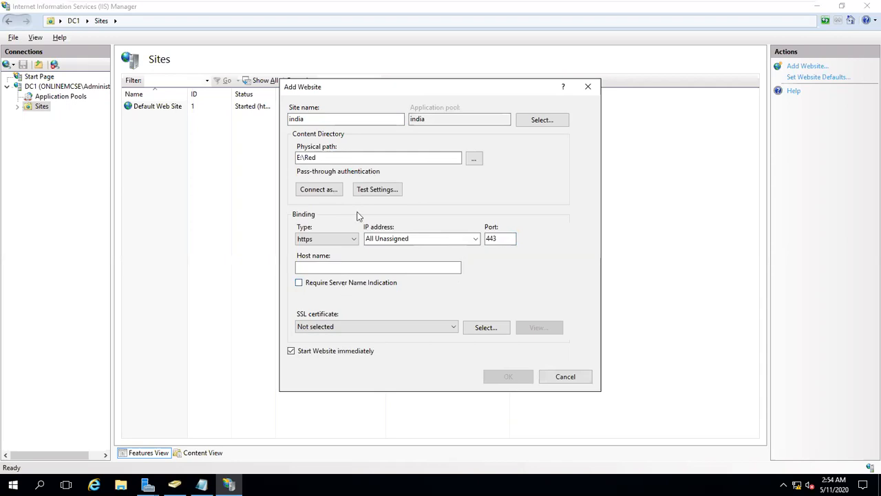
pyautogui.click(317, 243)
pyautogui.click(318, 249)
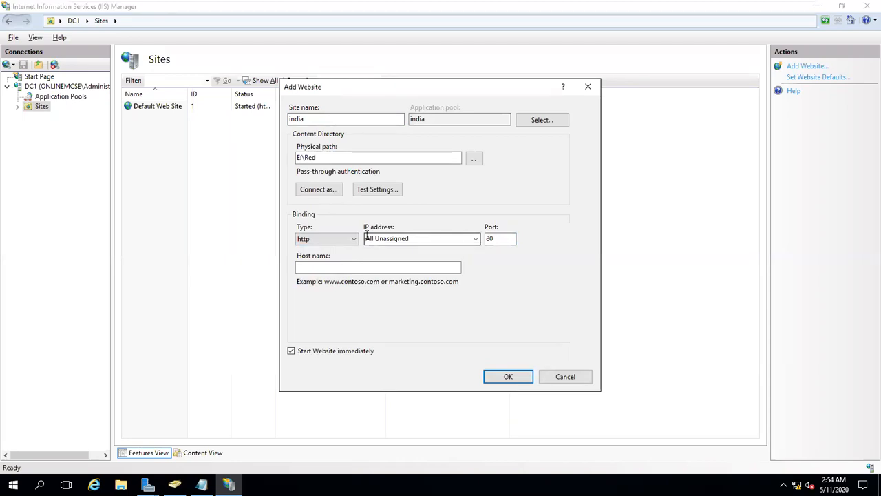
# Set the IP address of the website's http binding to 10.1.1.1
pyautogui.click(367, 236)
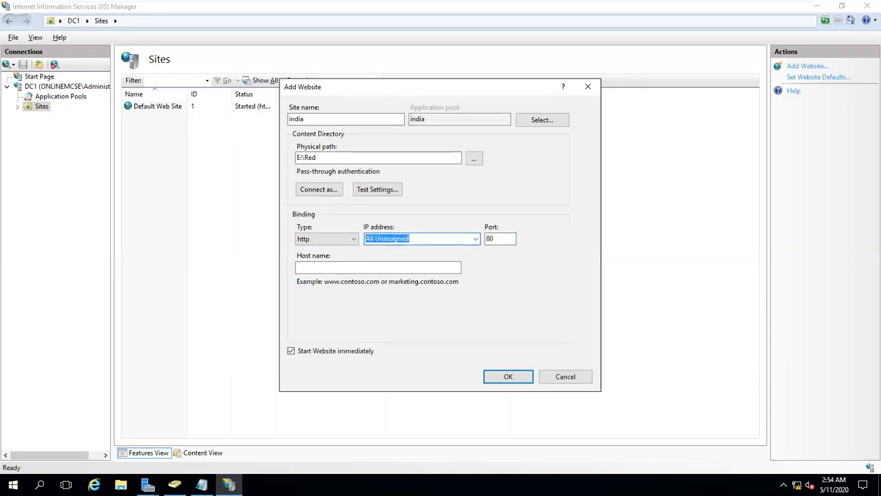
pyautogui.write('10.1.1.1')
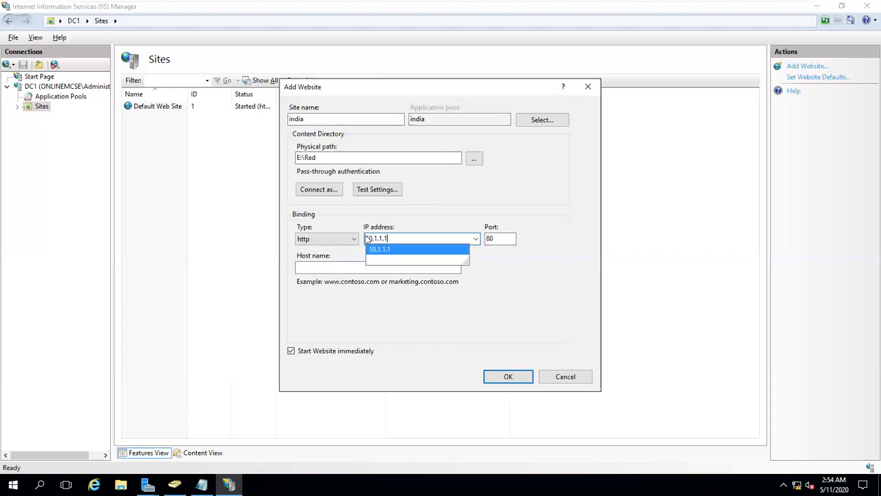
pyautogui.click(326, 269)
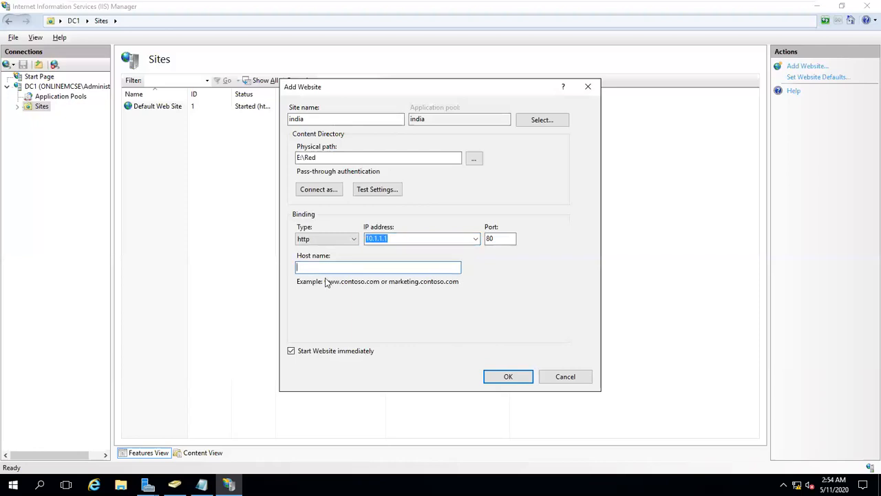
pyautogui.write('www.india.cm')
pyautogui.press('BackSpace')
pyautogui.write('om')
pyautogui.press('BackSpace')
pyautogui.press('BackSpace')
pyautogui.press('BackSpace')
pyautogui.press('BackSpace')
pyautogui.press('BackSpace')
pyautogui.press('BackSpace')
pyautogui.press('BackSpace')
pyautogui.press('BackSpace')
pyautogui.press('BackSpace')
pyautogui.press('BackSpace')
pyautogui.press('BackSpace')
pyautogui.press('BackSpace')
pyautogui.press('BackSpace')
# Create the india website with the host name left empty
pyautogui.click(506, 378)
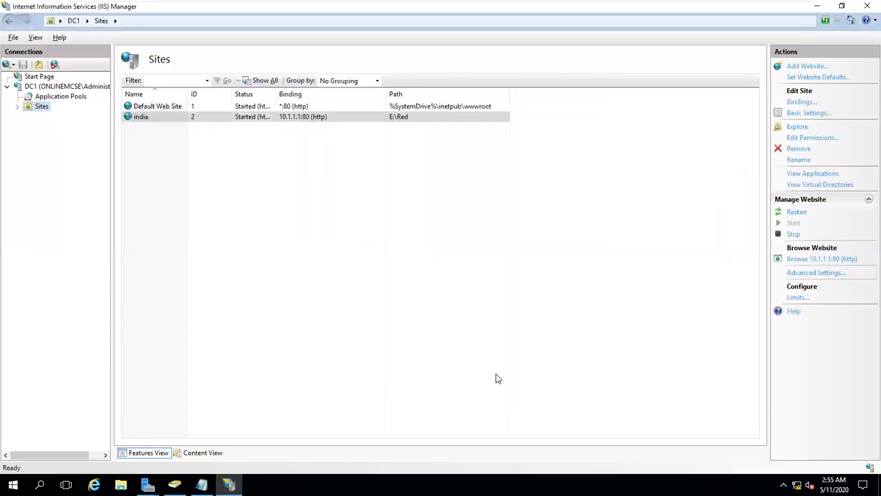
# Switch to the web server notes in Notepad and add the lines "enable directory browsing" and "default document" below "host a website"
pyautogui.moveTo(775, 11)
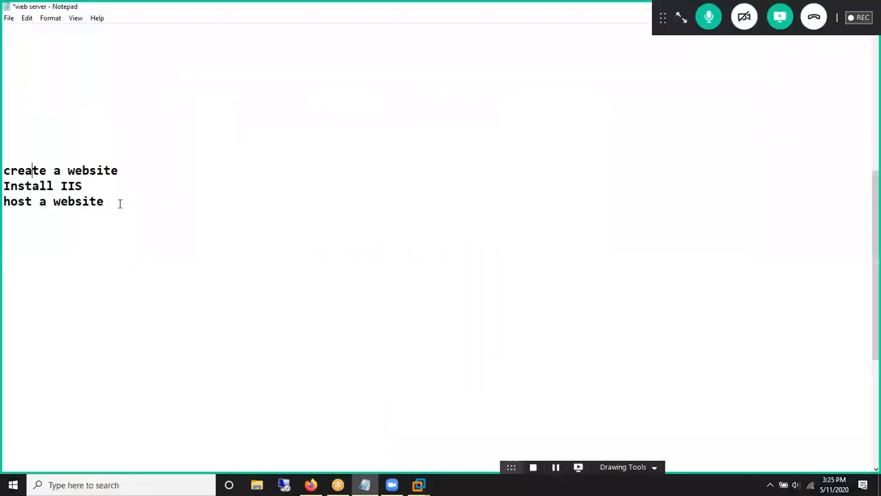
pyautogui.click(119, 204)
pyautogui.press('Return')
pyautogui.write('enable d')
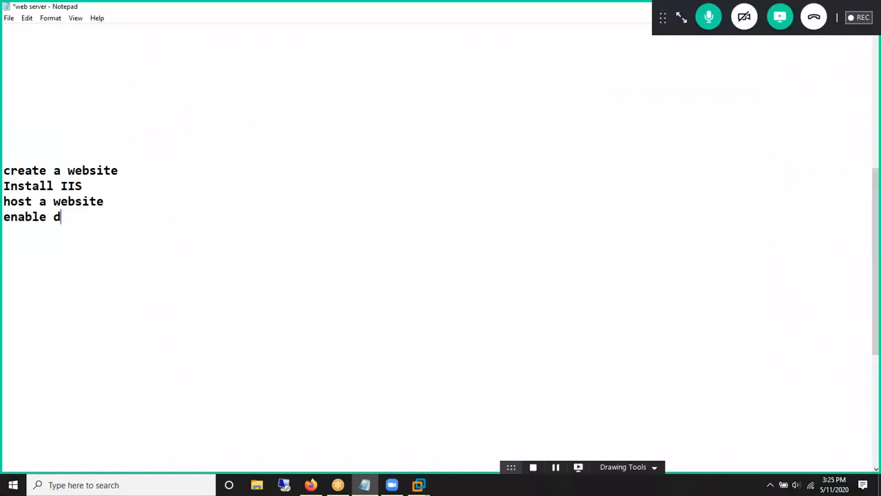
pyautogui.write('e')
pyautogui.press('BackSpace')
pyautogui.write('irectory bro')
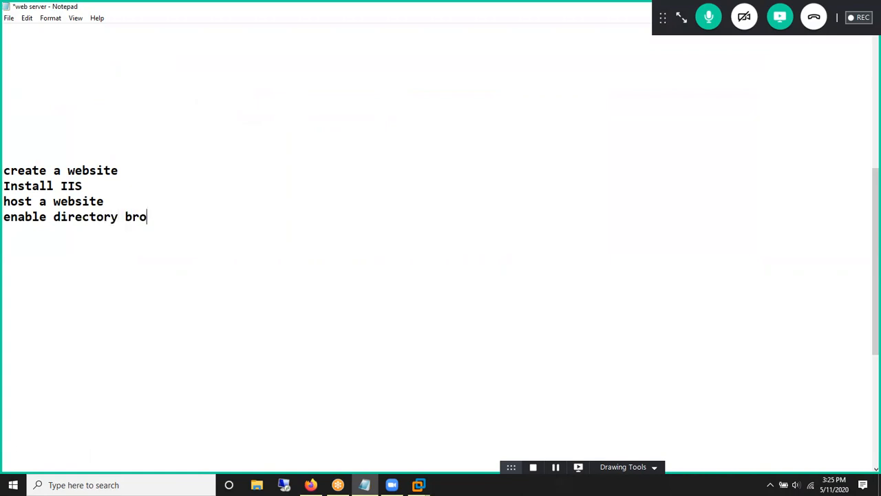
pyautogui.write('wsing')
pyautogui.press('Return')
pyautogui.write('def')
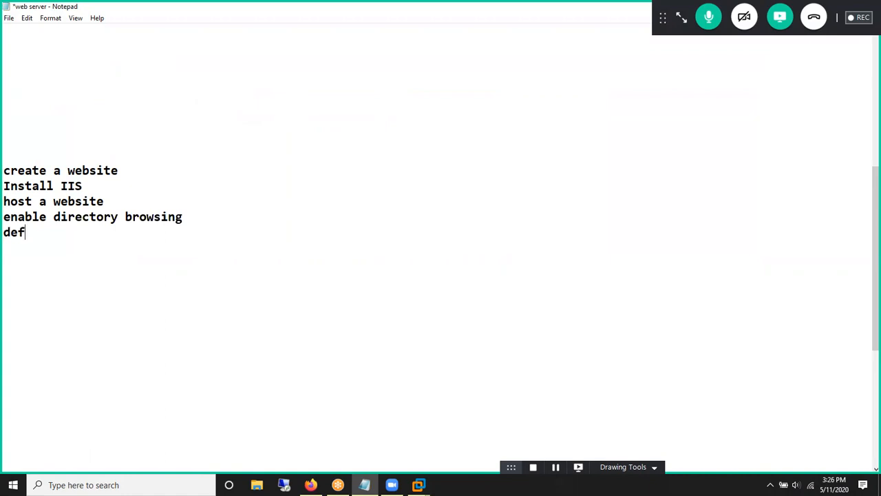
pyautogui.write('ault document')
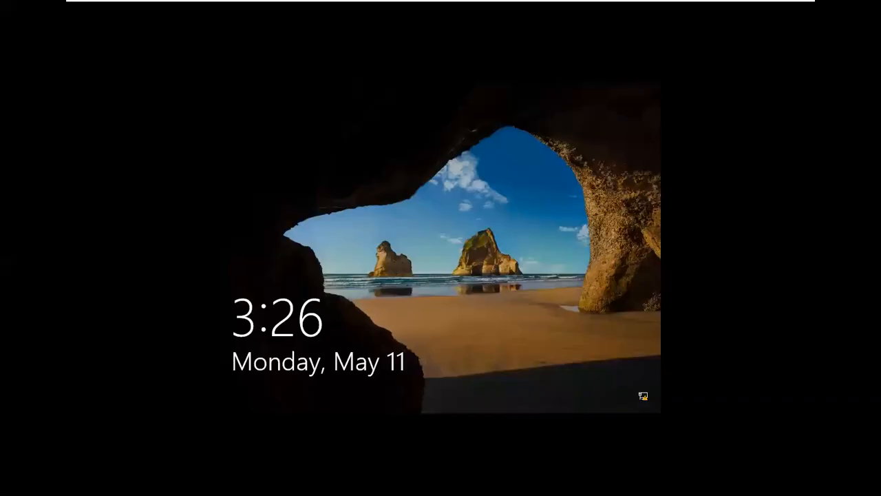
# Sign in to the Windows 10 client with the preselected domain user by entering the account password
pyautogui.hotkey('ctrl', 'alt', 'Delete')
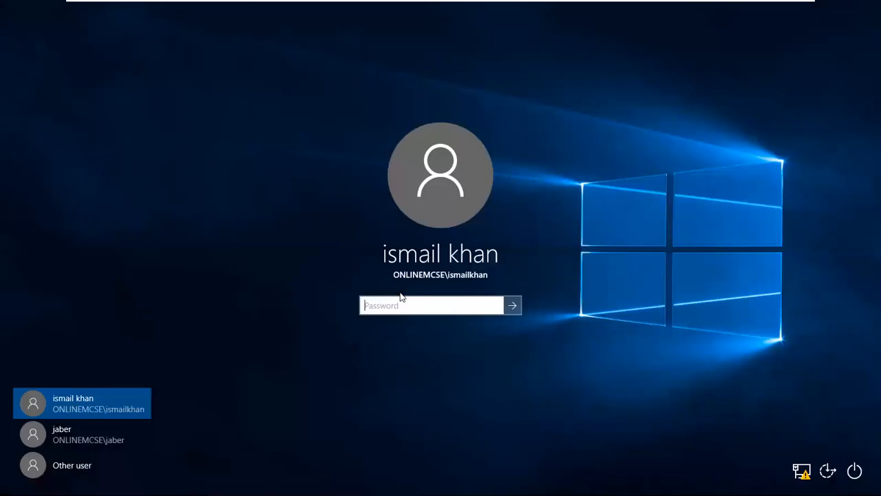
pyautogui.write('•••••••')
pyautogui.press('Return')
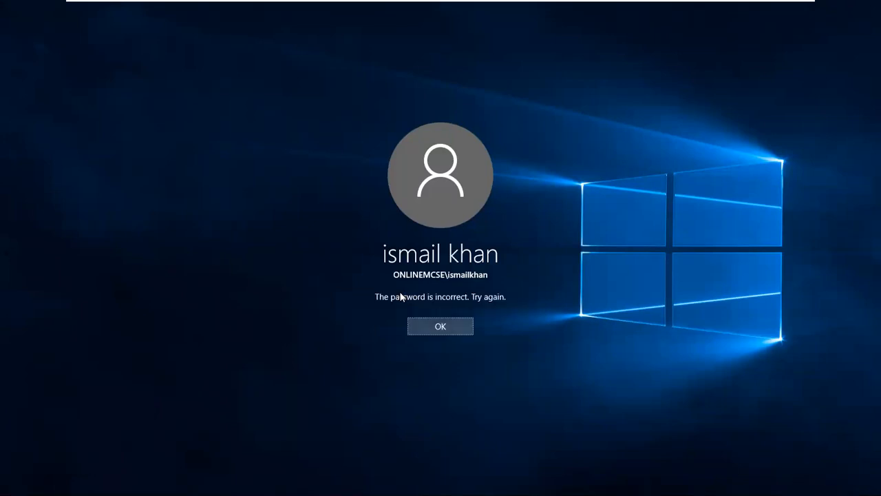
pyautogui.press('Return')
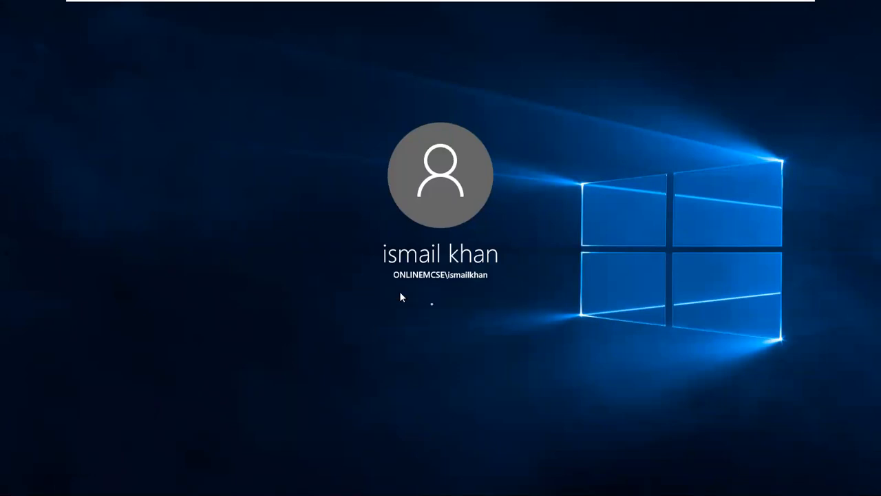
pyautogui.write('••••••')
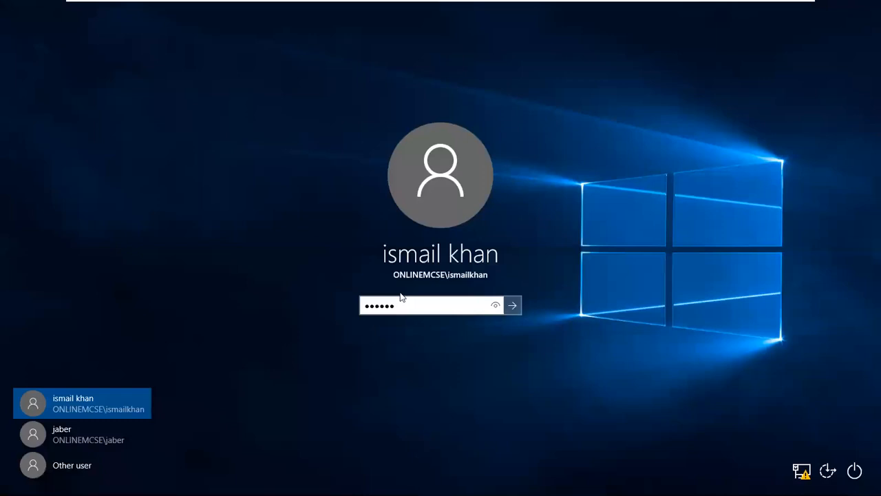
pyautogui.press('Return')
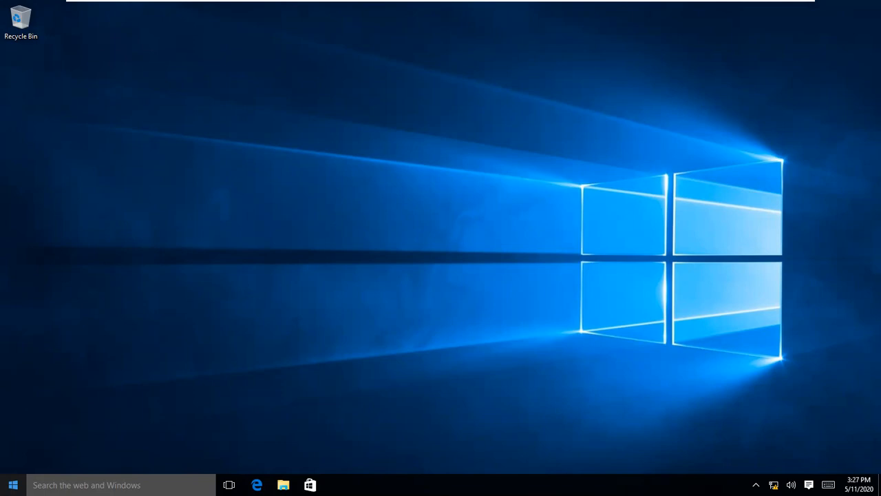
# Try to launch Internet Explorer through a Windows search for "inter"
pyautogui.click(14, 485)
pyautogui.click(13, 484)
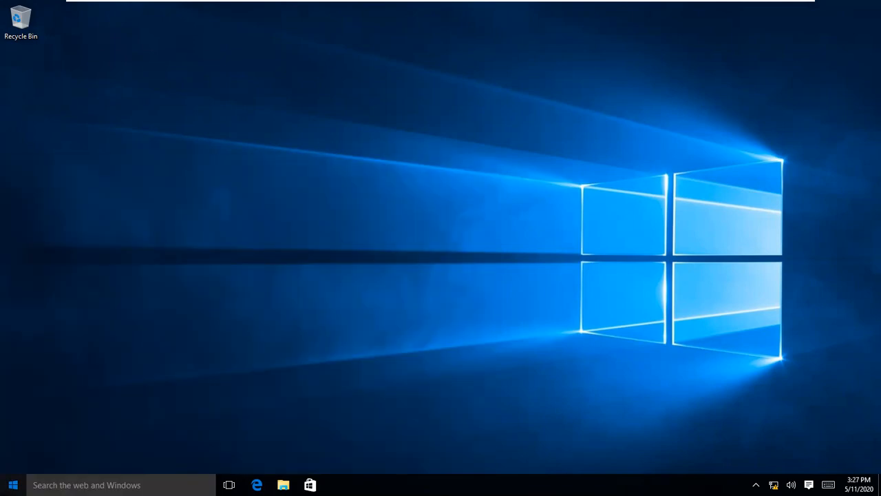
pyautogui.press('super')
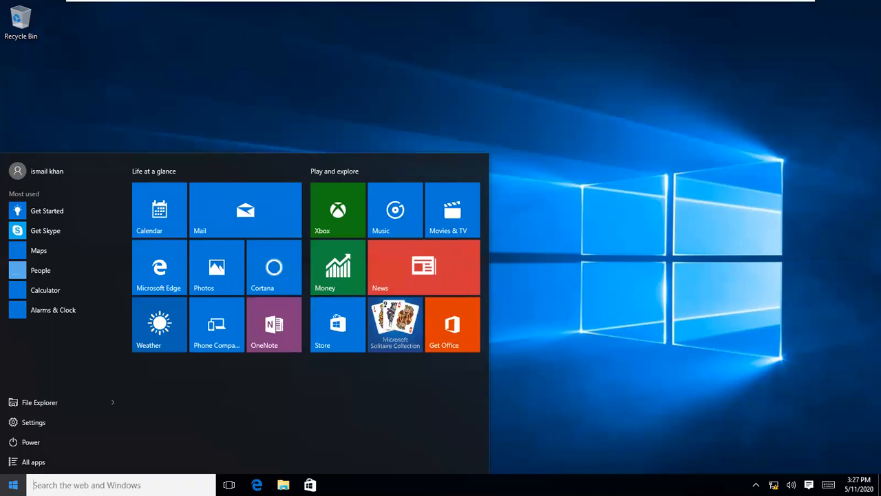
pyautogui.press('super')
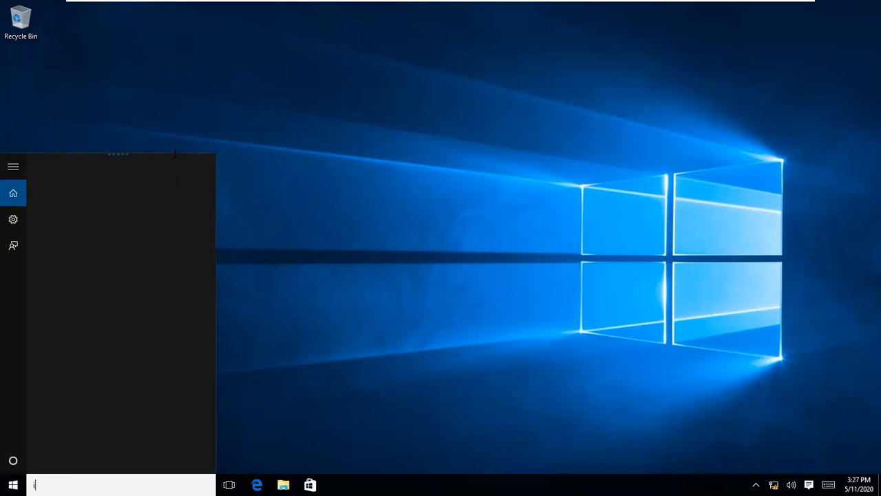
pyautogui.write('nter')
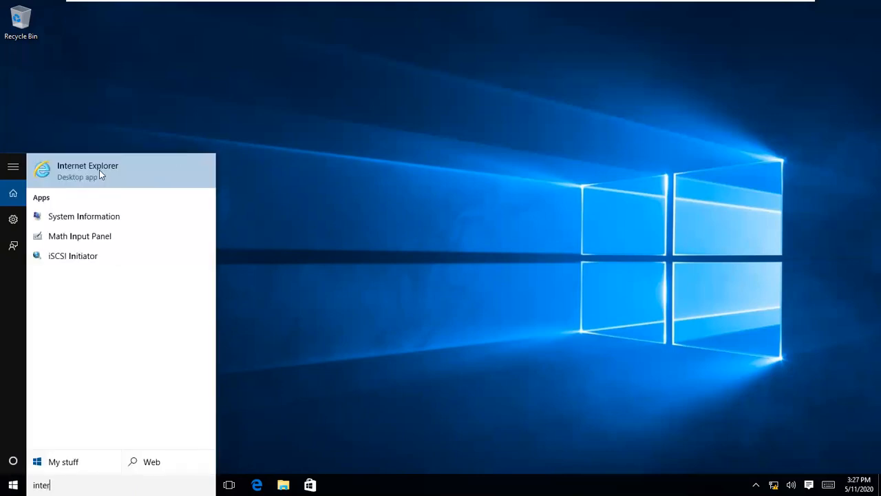
pyautogui.click(74, 169)
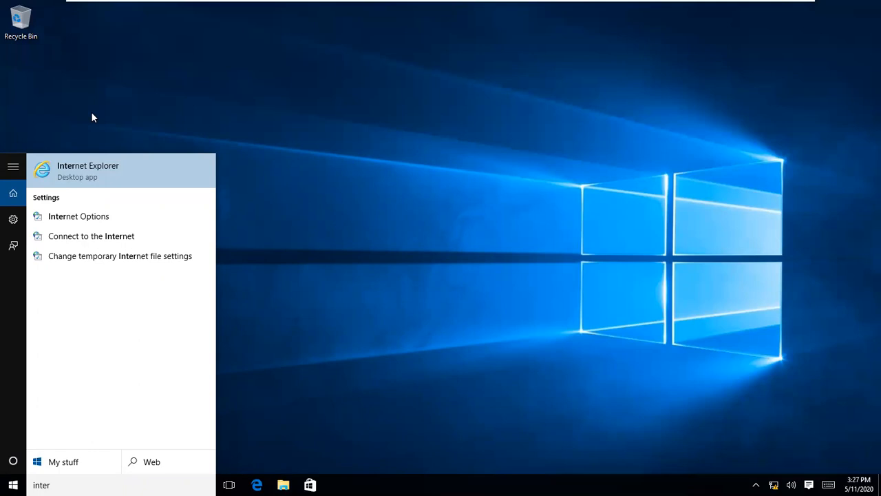
pyautogui.press('Return')
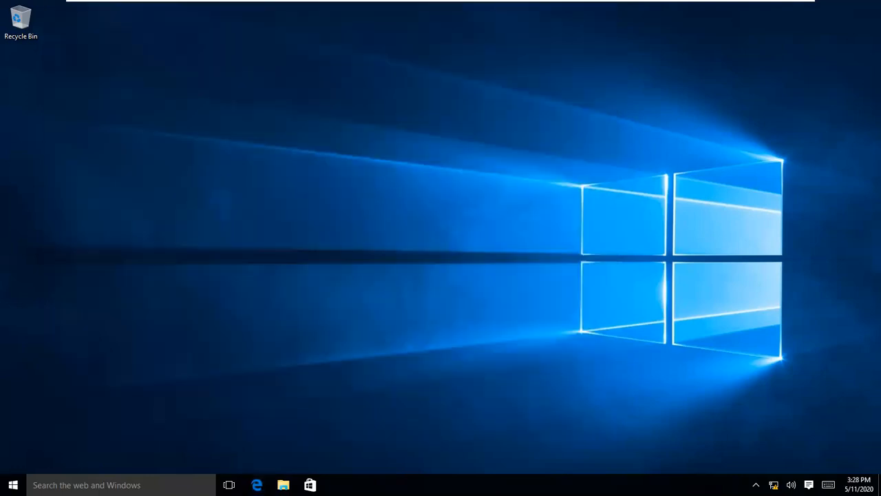
pyautogui.click(103, 485)
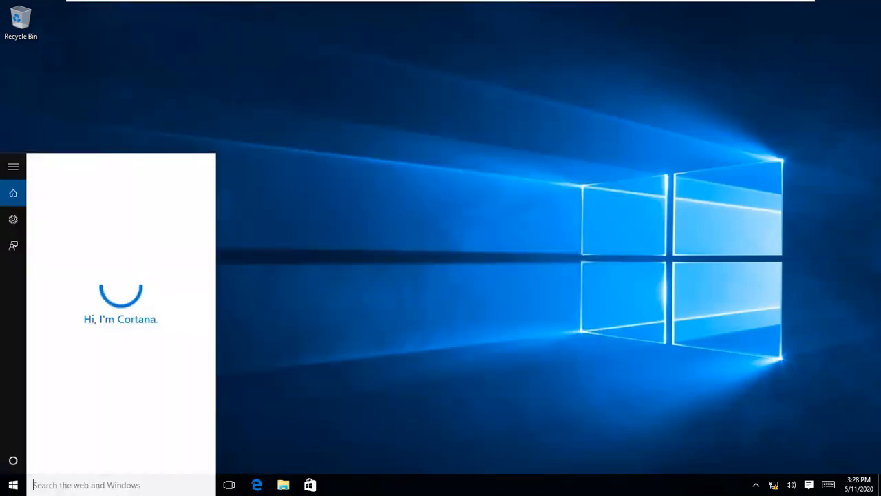
pyautogui.write('i')
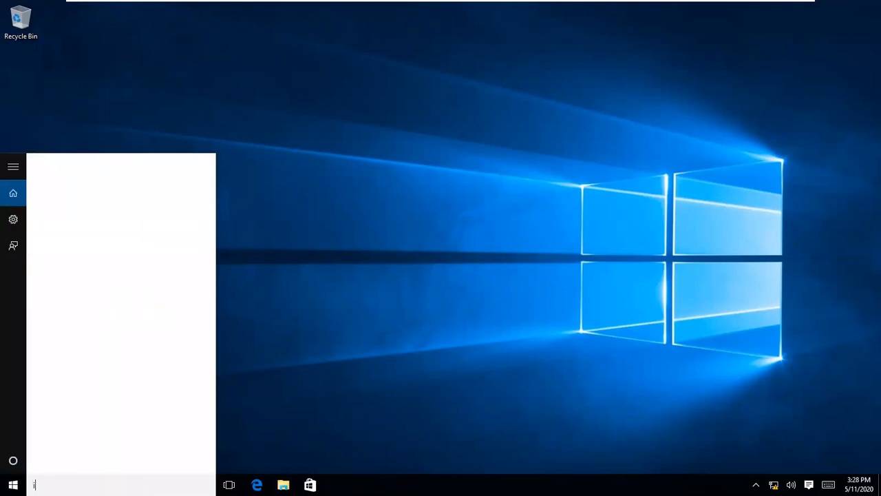
pyautogui.write('n')
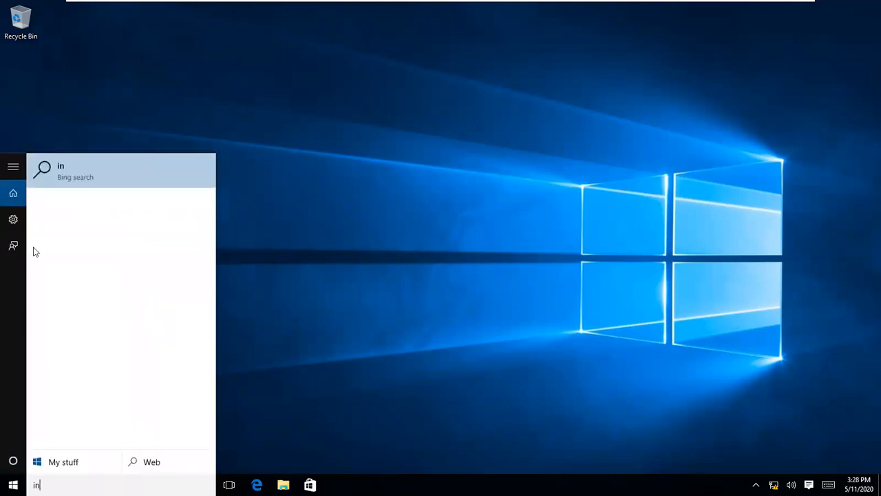
pyautogui.write('t')
pyautogui.write('er')
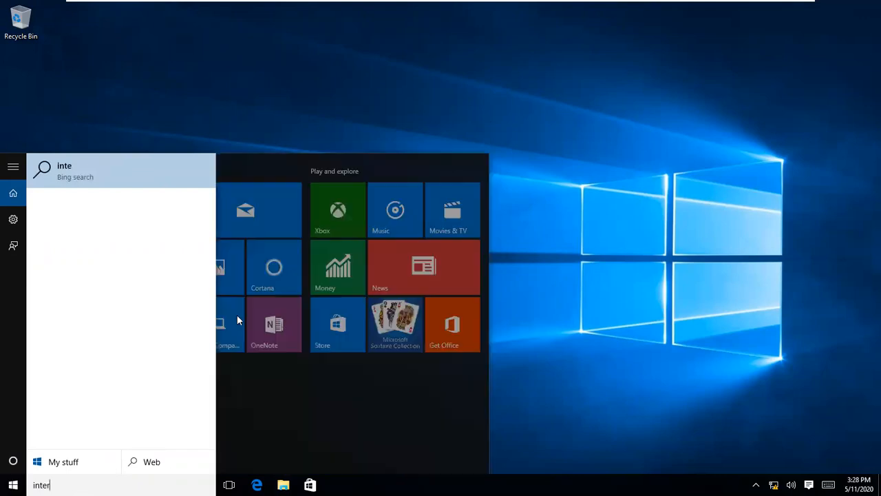
pyautogui.click(287, 419)
pyautogui.press('Escape')
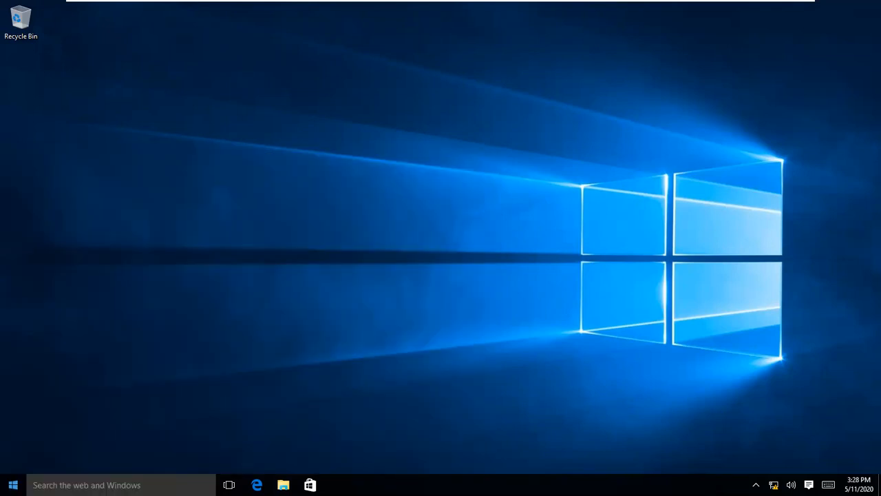
# Open Internet Explorer in a maximized window and postpone its first-run setup
pyautogui.click(13, 484)
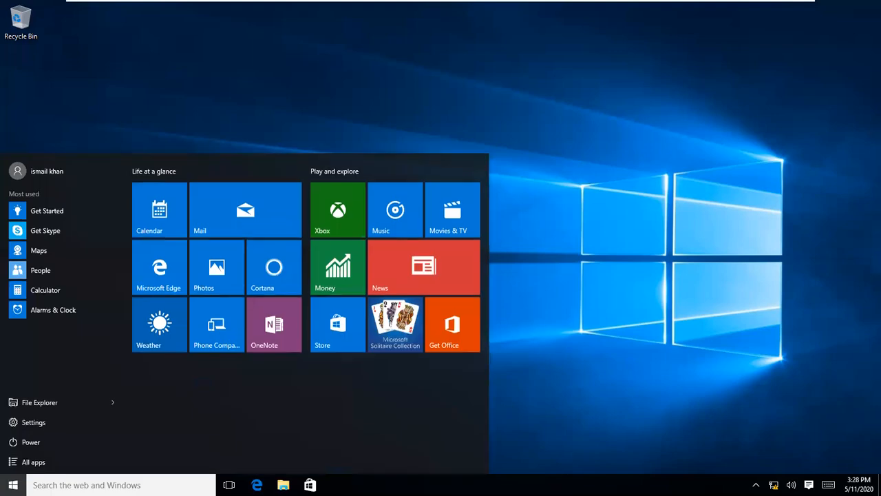
pyautogui.write('i')
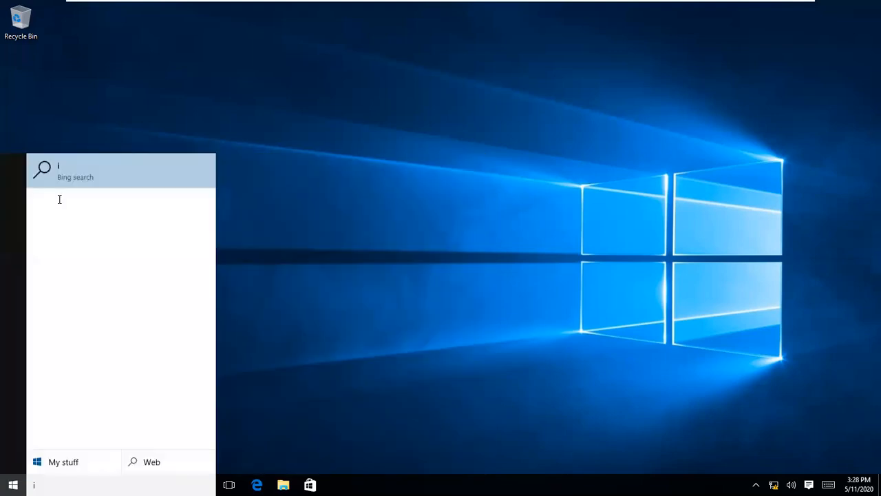
pyautogui.write('n')
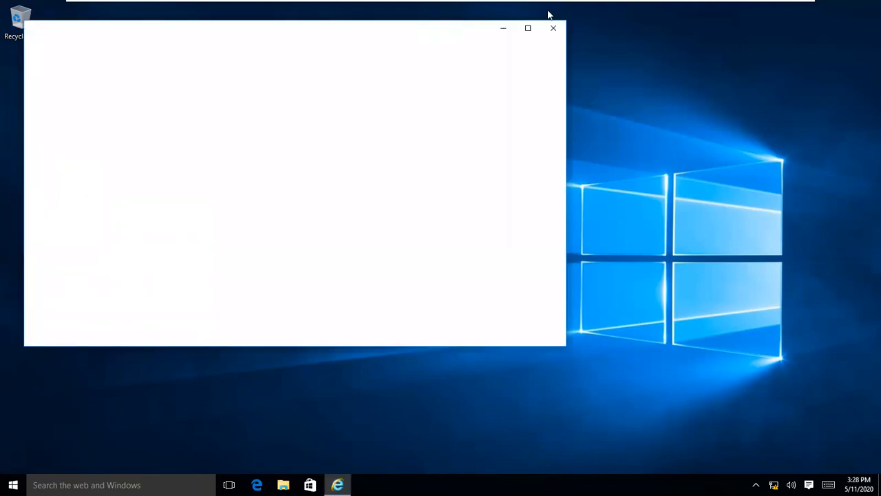
pyautogui.click(530, 29)
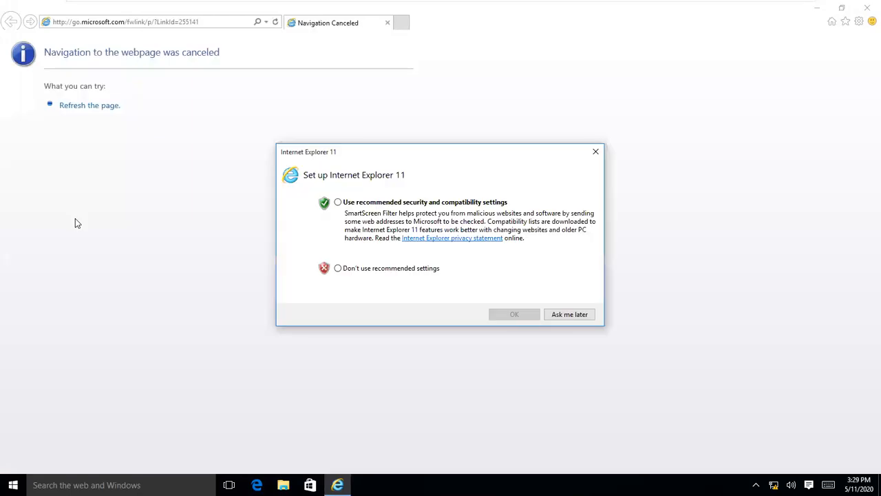
pyautogui.click(569, 318)
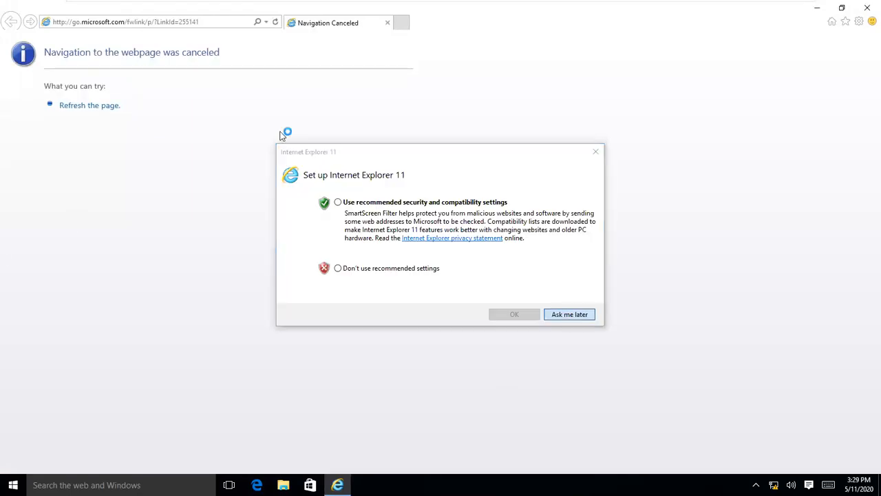
pyautogui.click(174, 20)
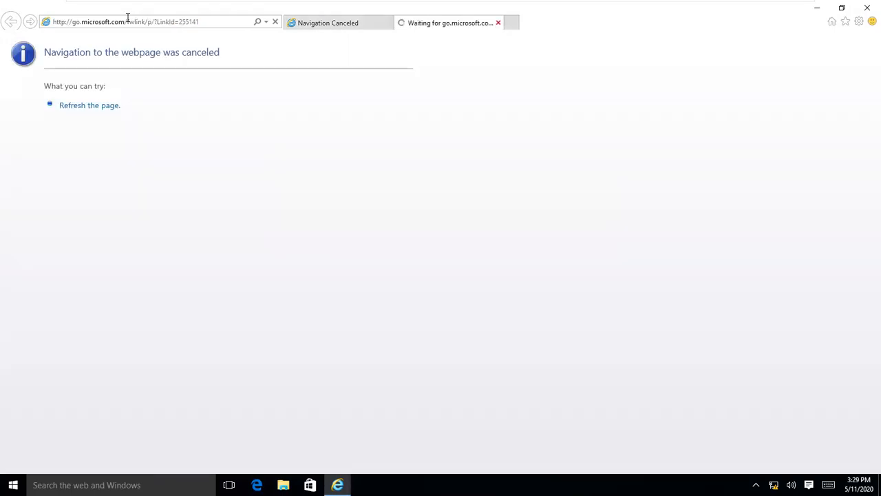
pyautogui.click(127, 17)
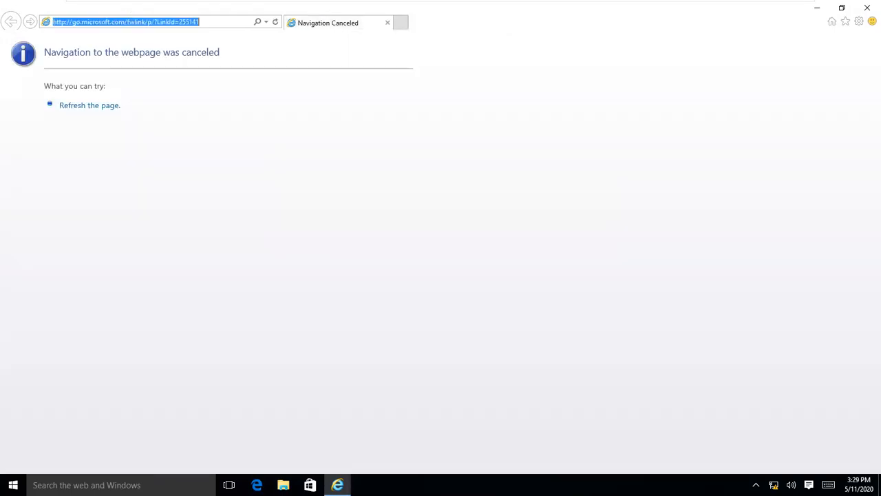
pyautogui.write('htt')
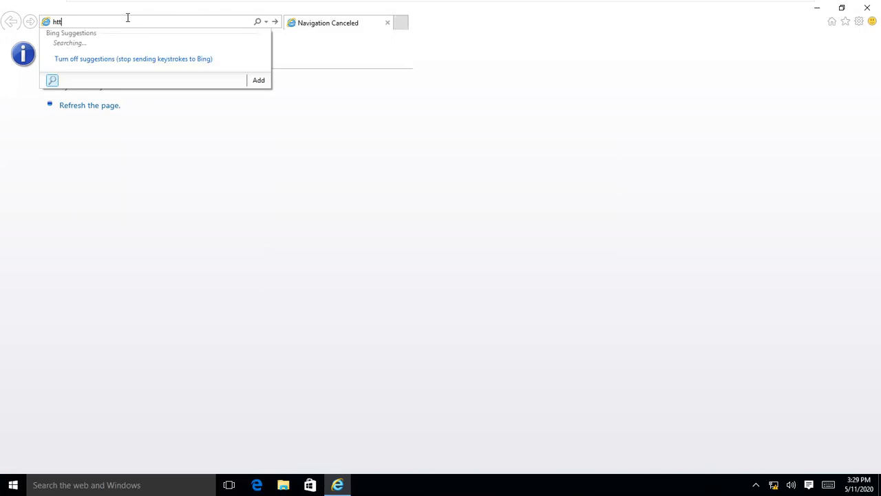
pyautogui.write('p://10.1.1.1')
pyautogui.press('Return')
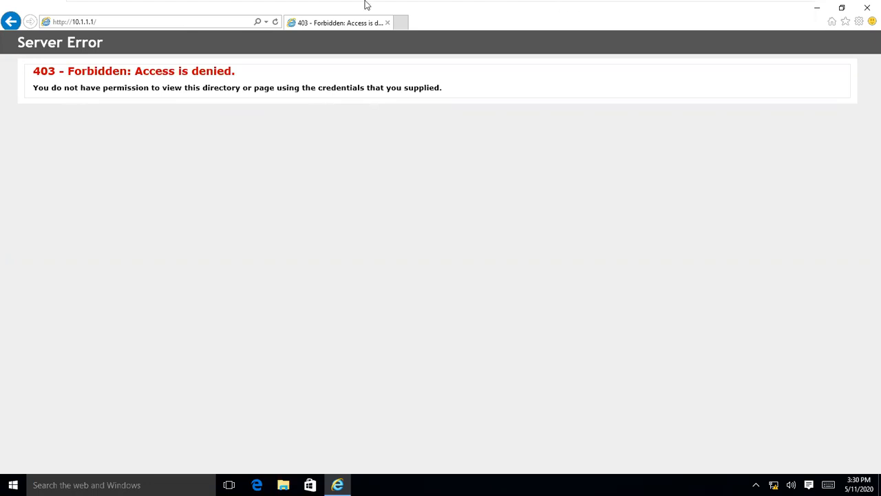
# Switch to IIS Manager on the windows server 2016 machine, enable directory browsing for the india site, and return to the site's home view
pyautogui.click(549, 8)
pyautogui.click(16, 107)
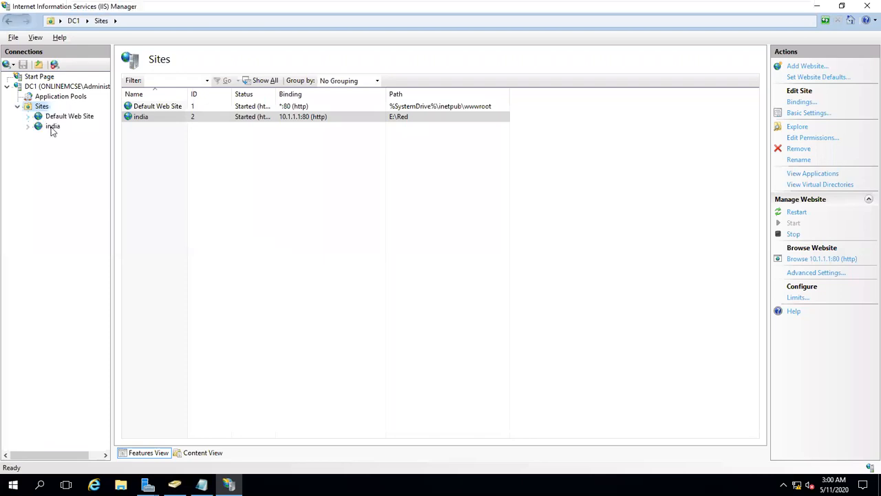
pyautogui.click(52, 127)
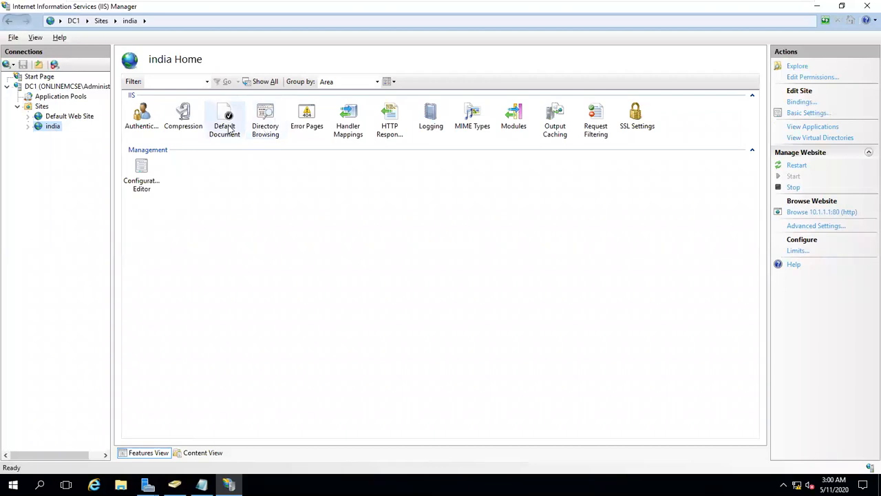
pyautogui.click(265, 119)
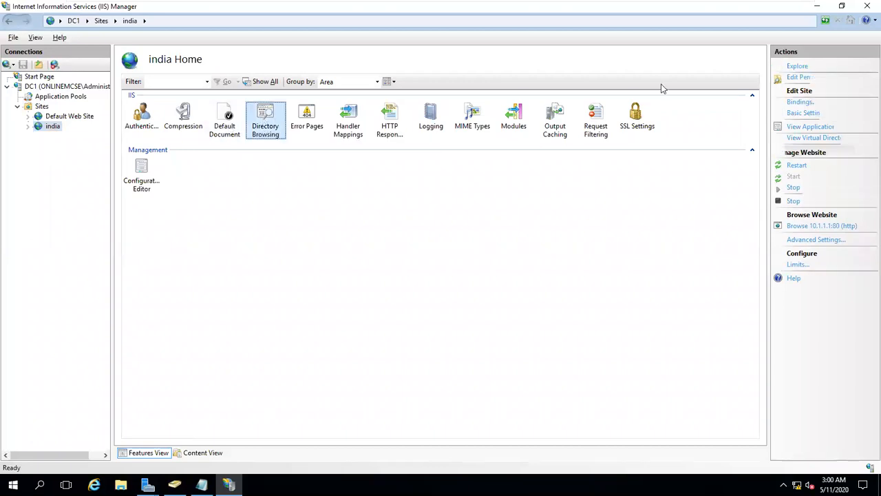
pyautogui.doubleClick(264, 123)
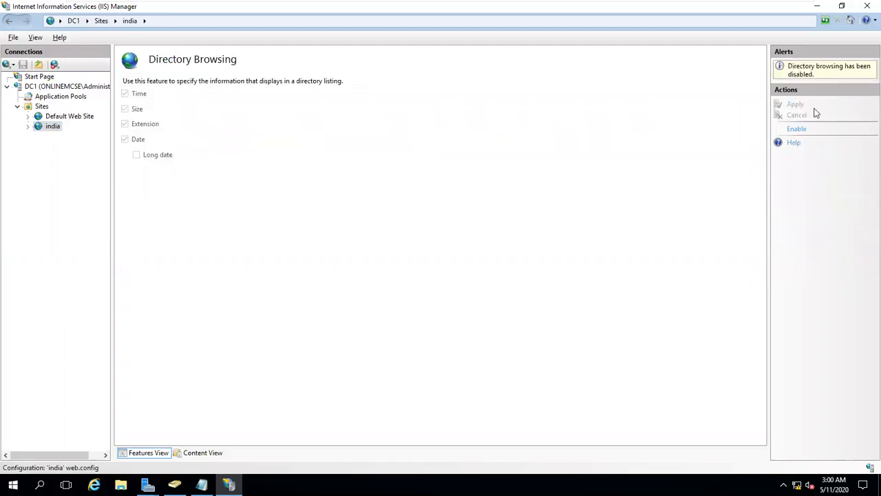
pyautogui.click(795, 130)
pyautogui.click(51, 129)
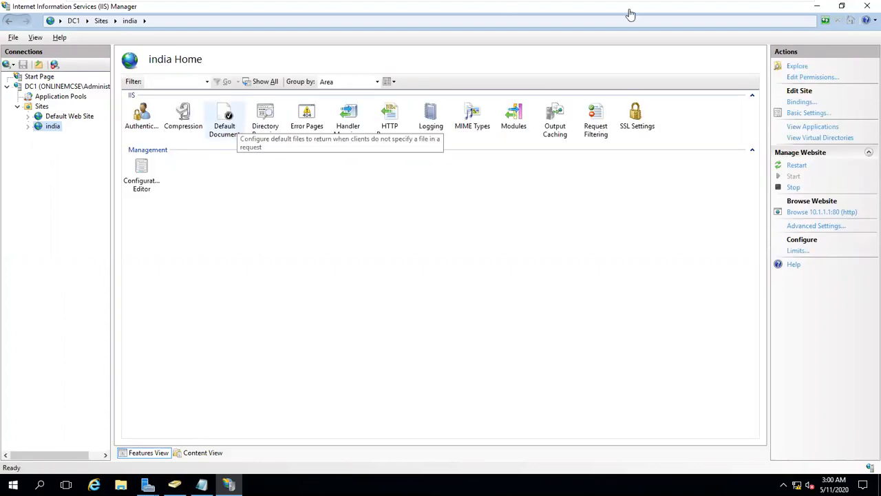
pyautogui.hotkey('ctrl', 'alt', 'Right')
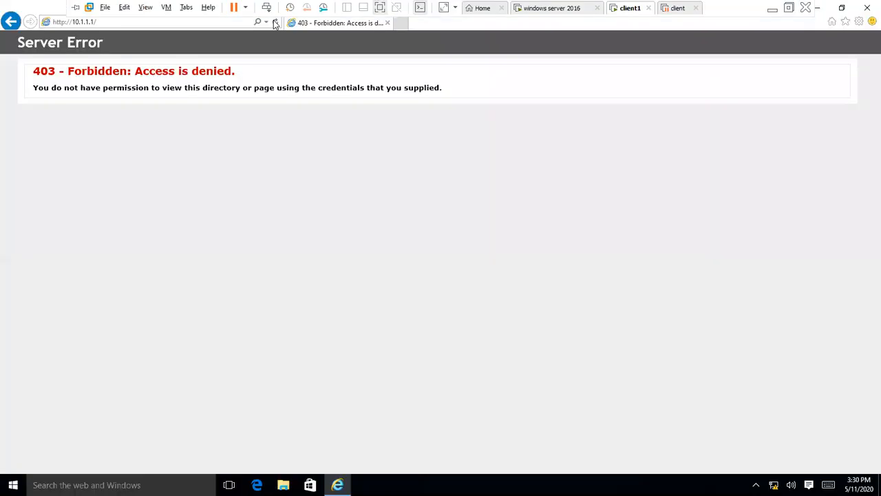
pyautogui.click(275, 24)
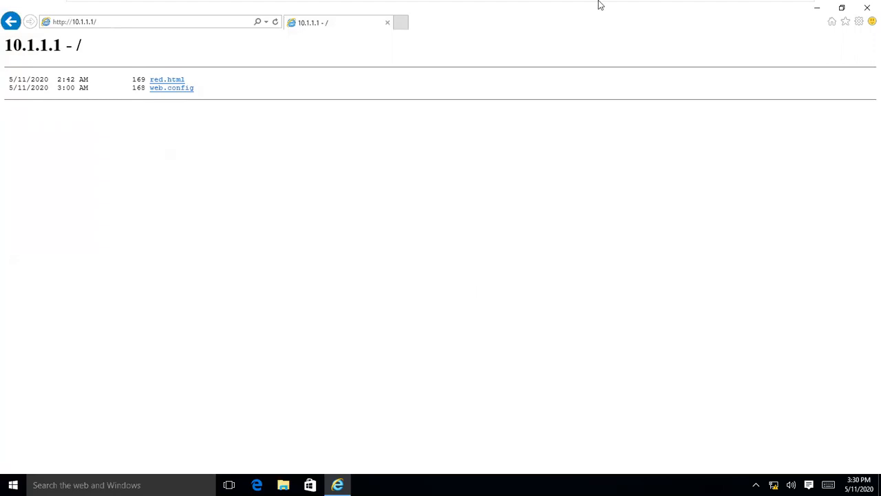
# Switch to the windows server 2016 machine and add red.html as a default document for the india site in IIS Manager
pyautogui.moveTo(569, 12)
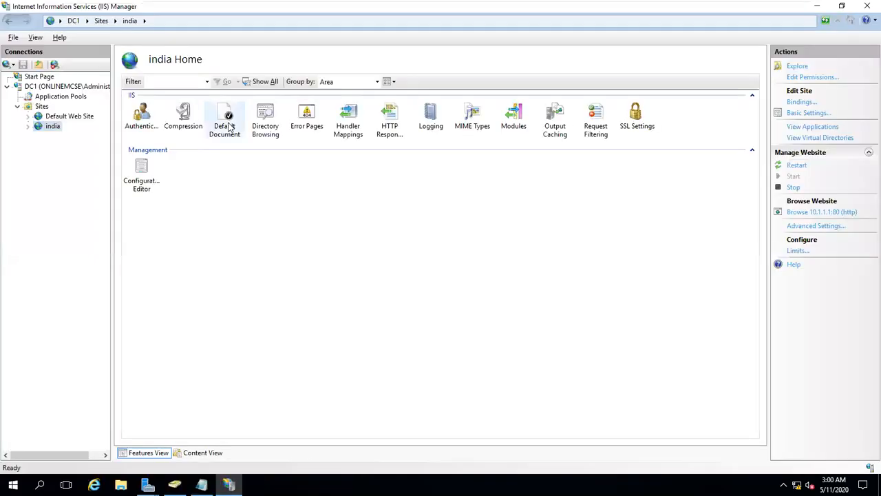
pyautogui.click(230, 128)
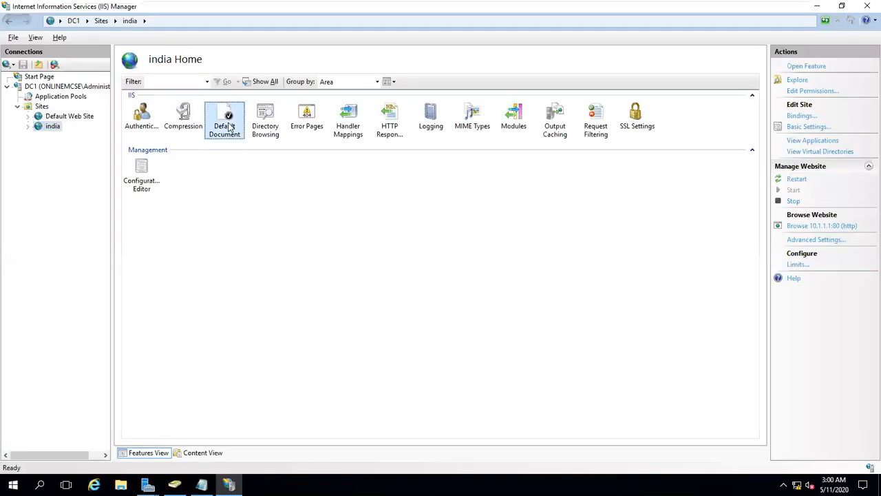
pyautogui.click(796, 67)
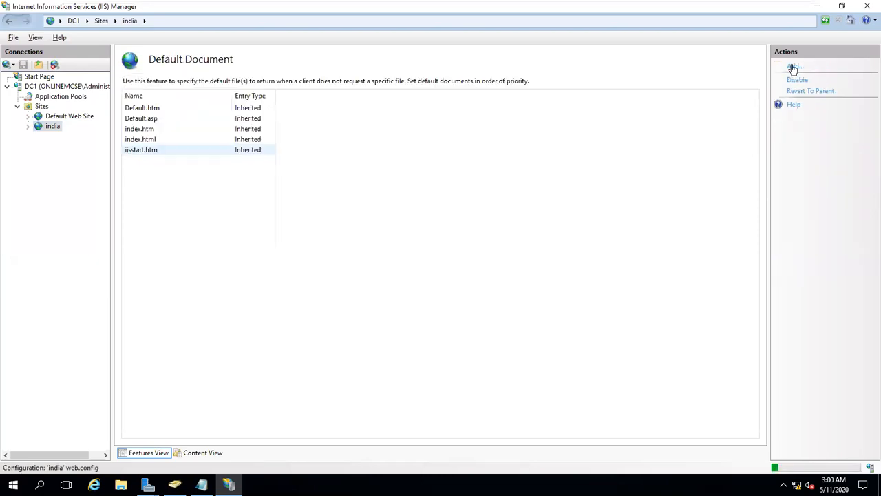
pyautogui.click(793, 67)
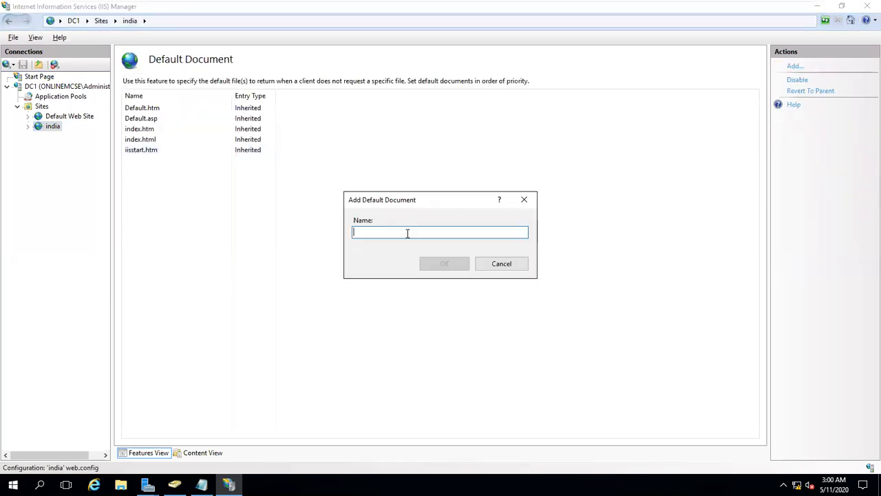
pyautogui.write('re')
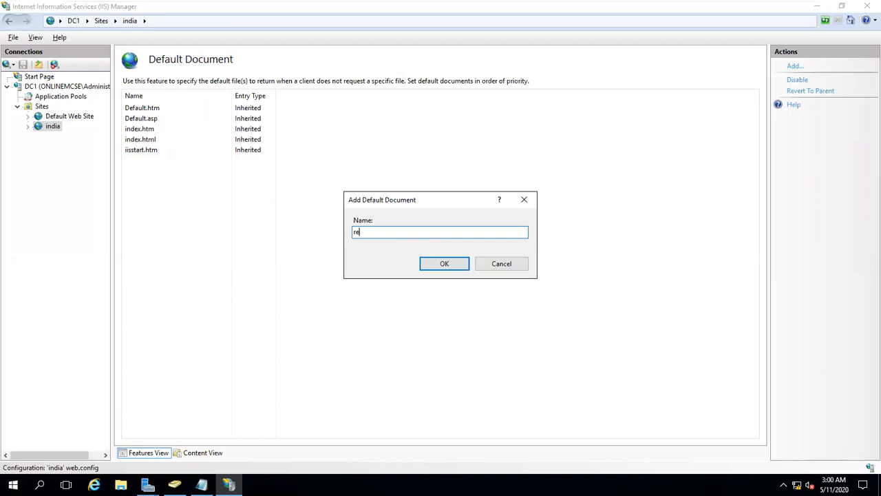
pyautogui.write('d.html')
pyautogui.click(444, 264)
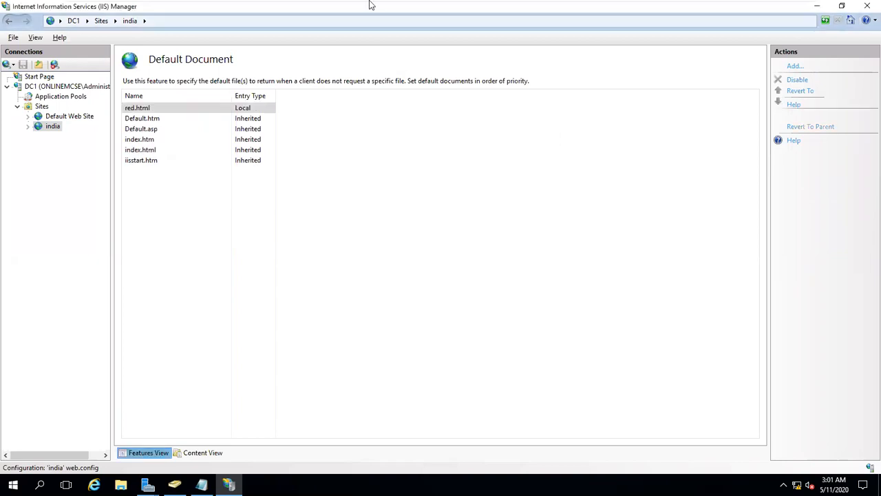
pyautogui.click(617, 8)
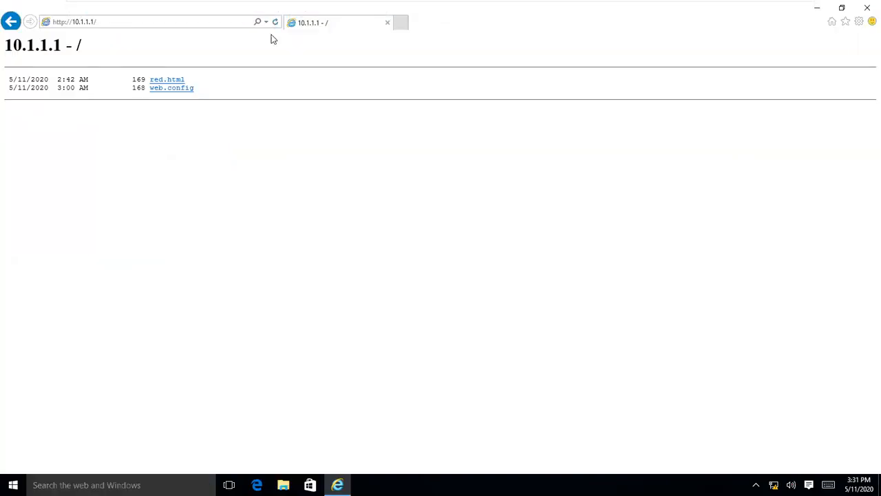
pyautogui.press('F5')
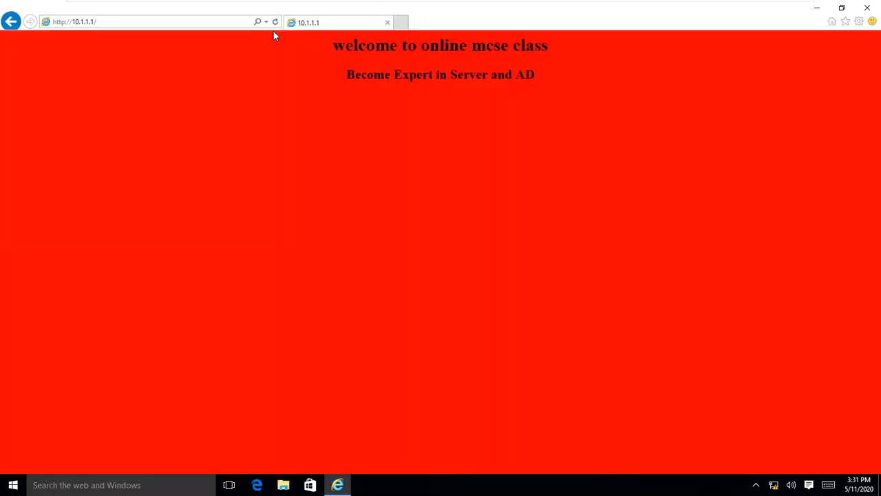
pyautogui.click(571, 7)
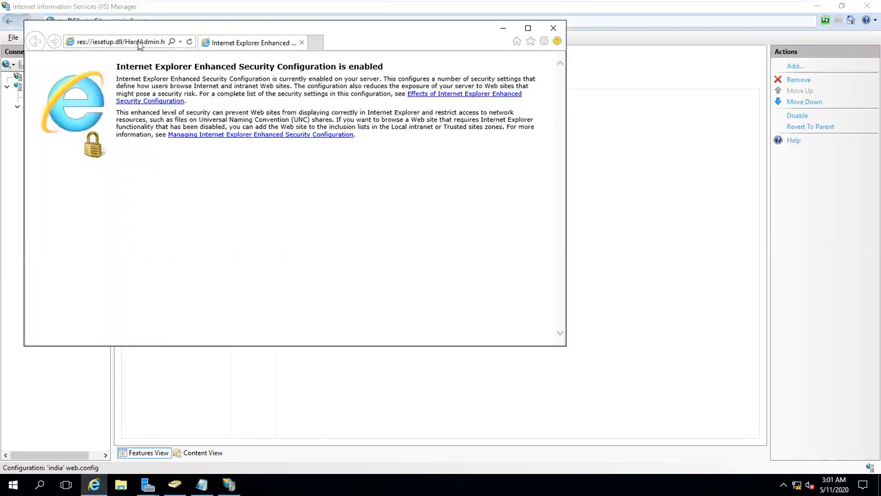
pyautogui.click(140, 41)
pyautogui.write('http')
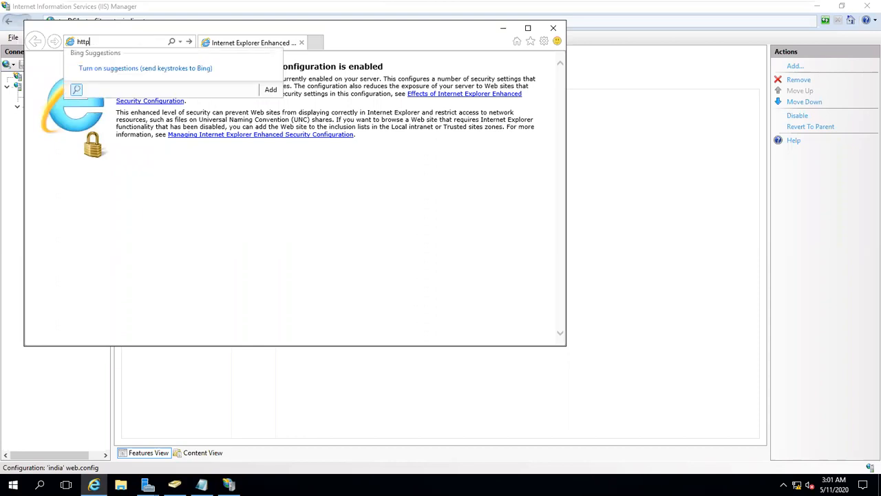
pyautogui.write('://10.1.1.1')
pyautogui.press('Return')
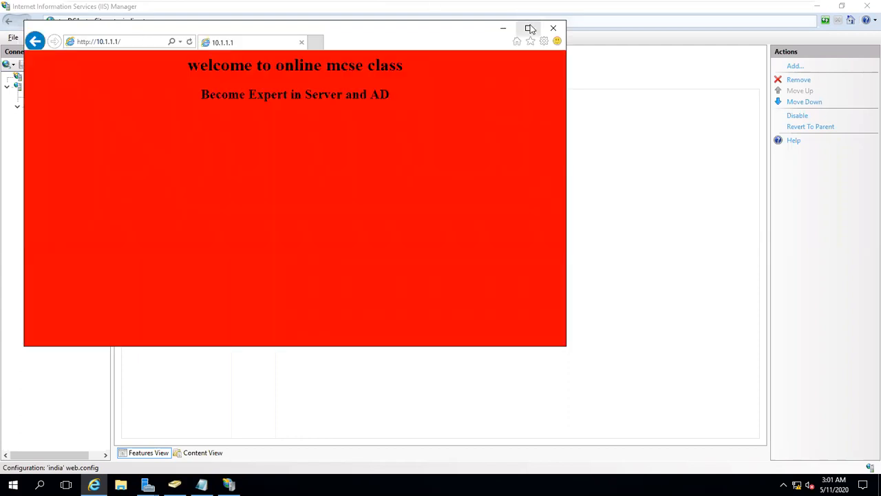
pyautogui.click(529, 28)
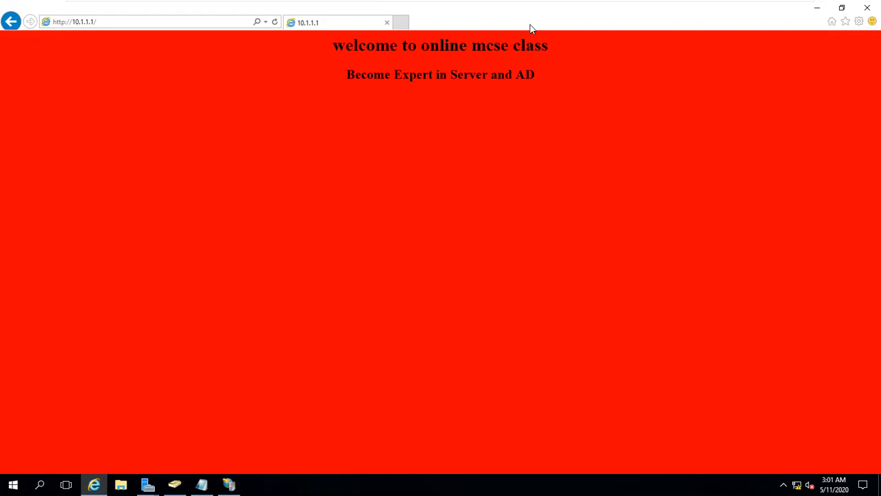
# Minimize Internet Explorer on the server and the virtual machine window to return to the web server notes in Notepad
pyautogui.click(814, 11)
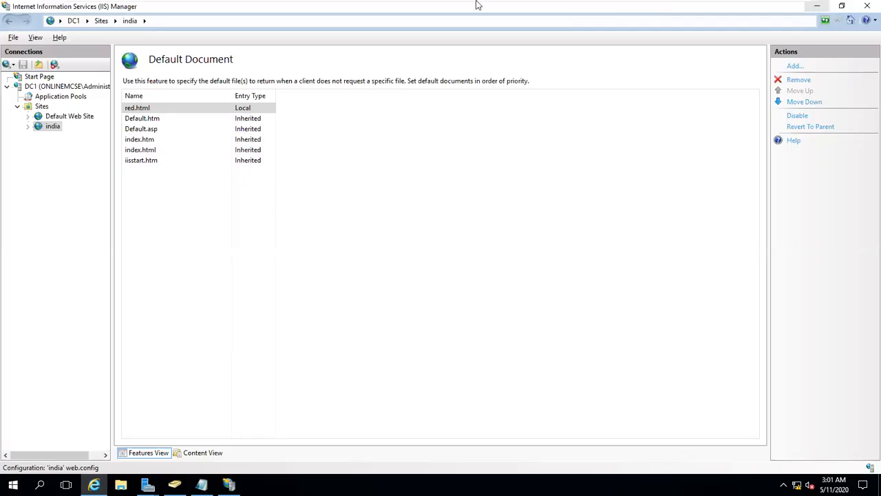
pyautogui.moveTo(613, 5)
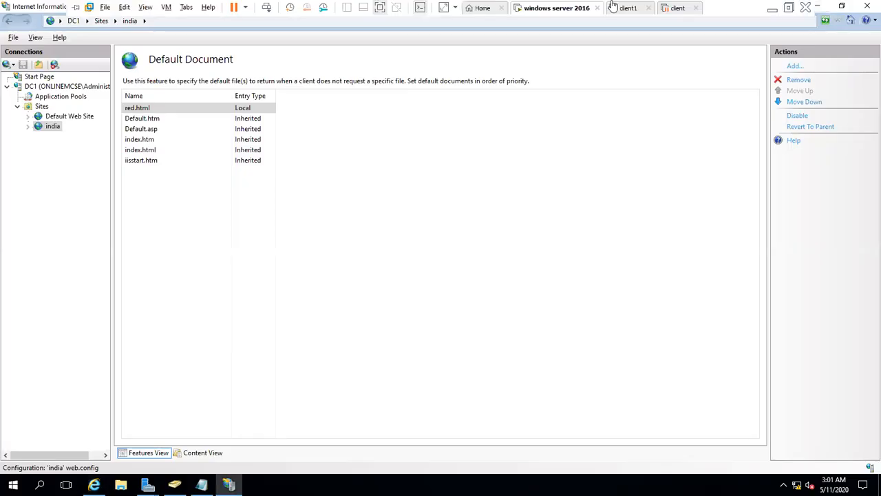
pyautogui.click(773, 9)
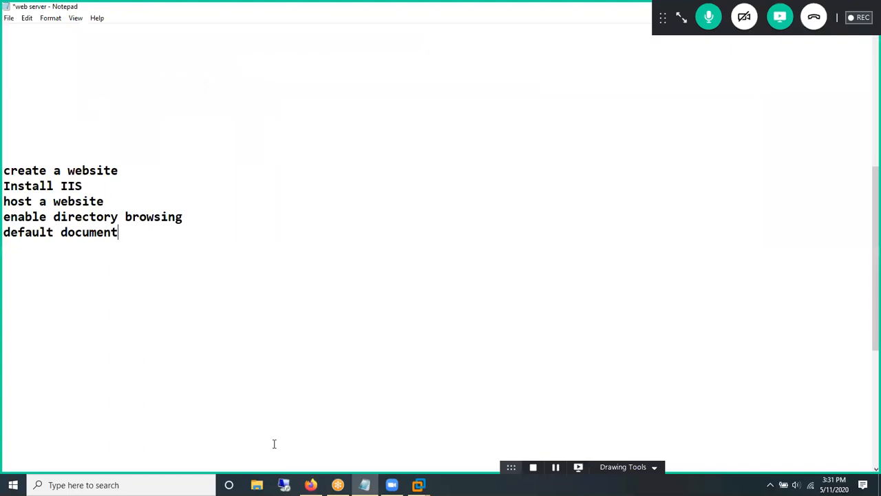